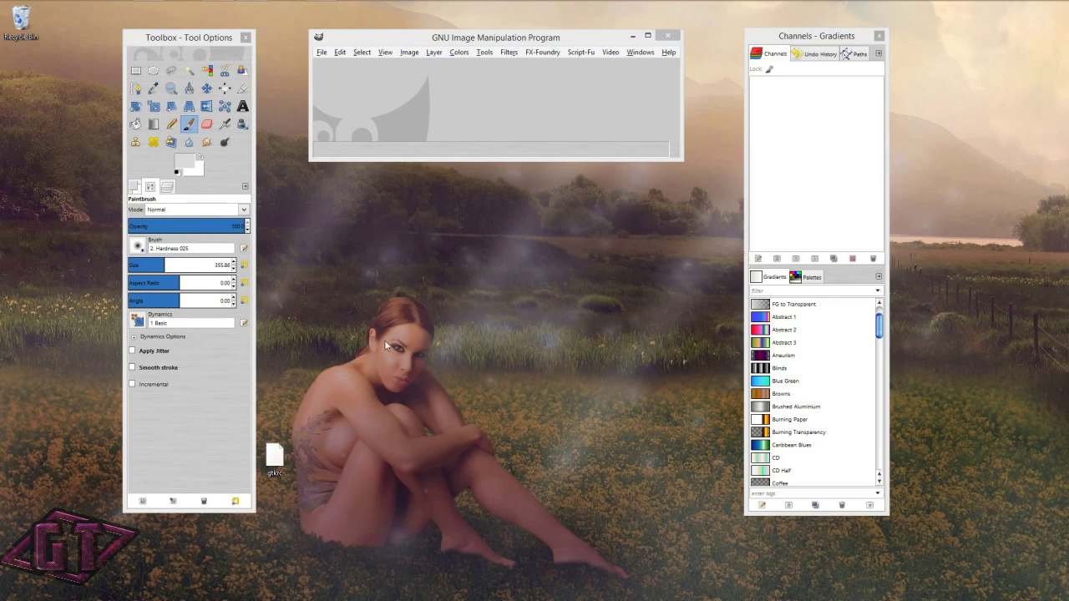
Examine the separate toolbox, image and dock windows, including the toolbox's Layers and Tool Options tabs and the dock's Gradients and Palettes tabs
left_click(190, 45)
left_click(453, 45)
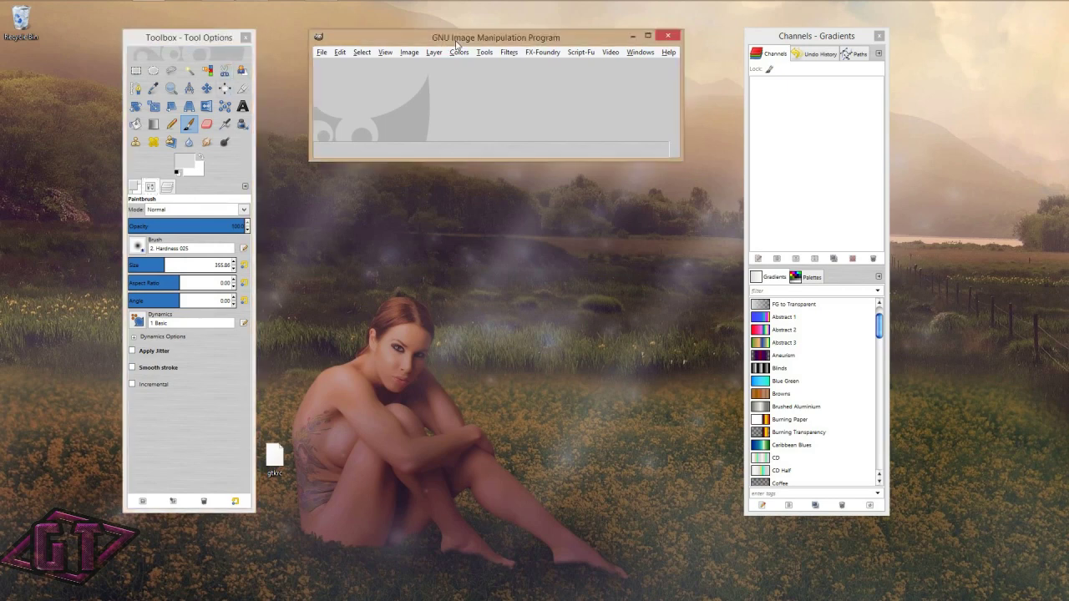
left_click(788, 47)
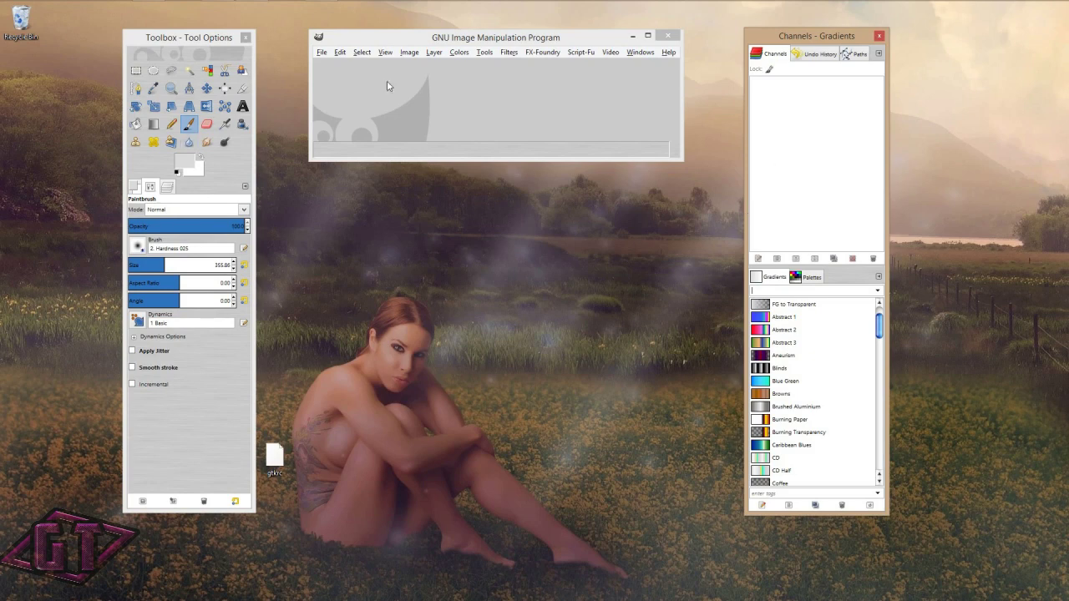
left_click(479, 40)
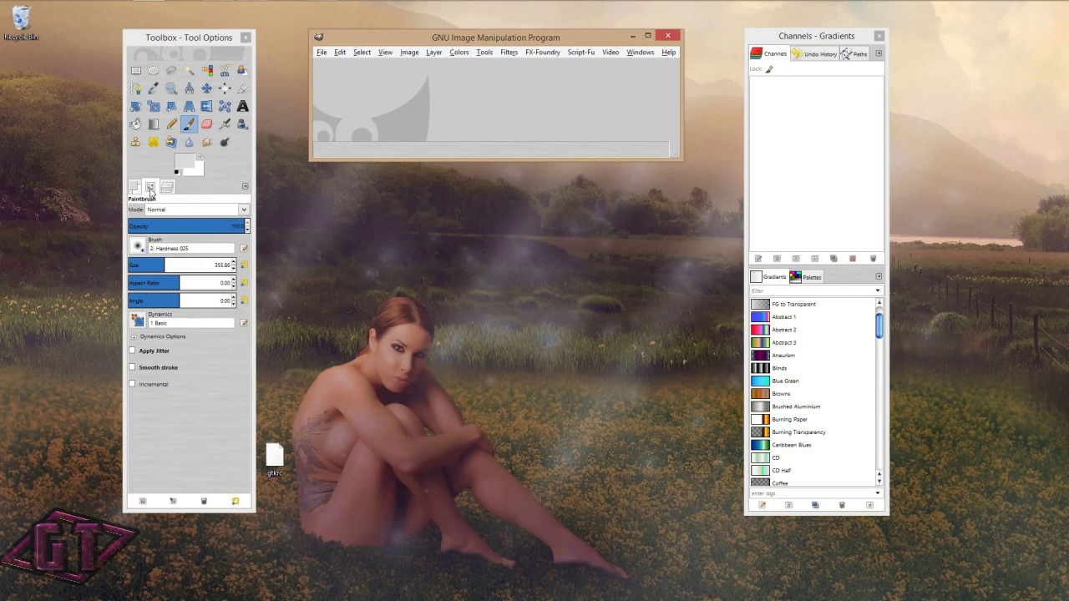
left_click(166, 188)
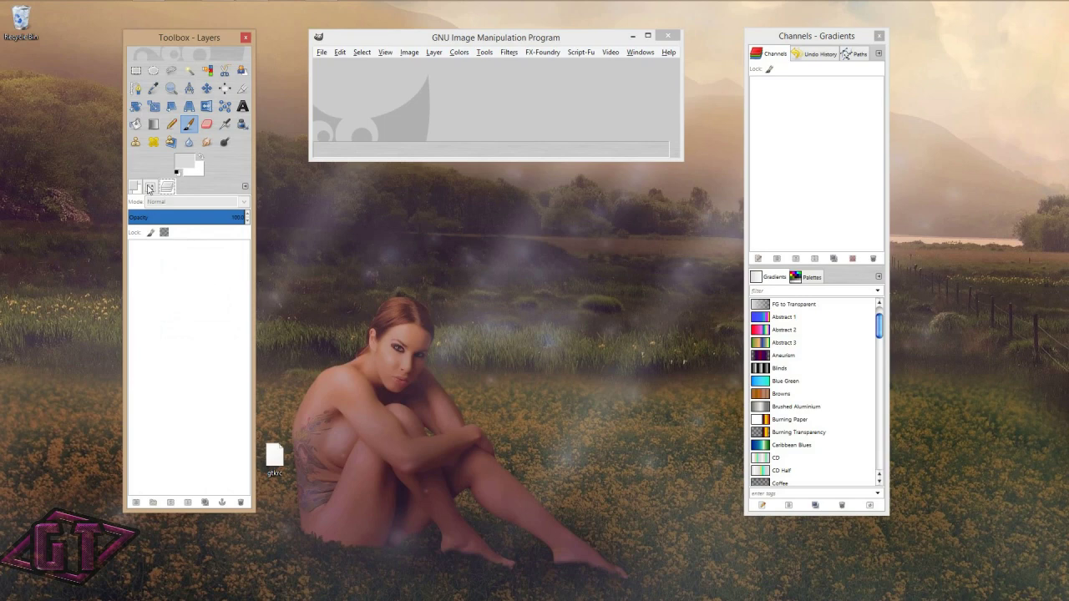
left_click(149, 189)
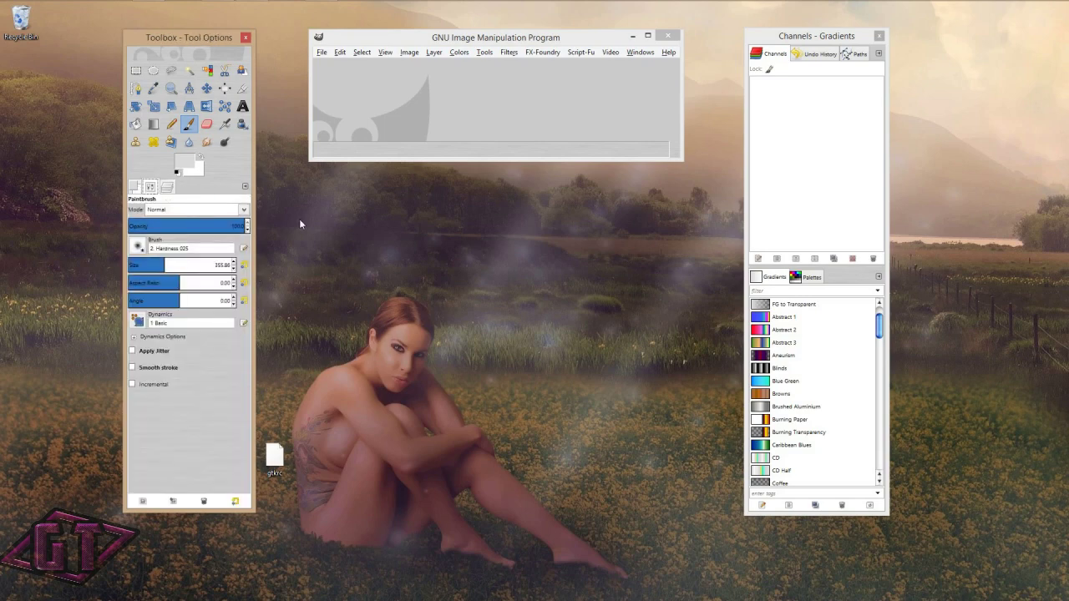
left_click(780, 279)
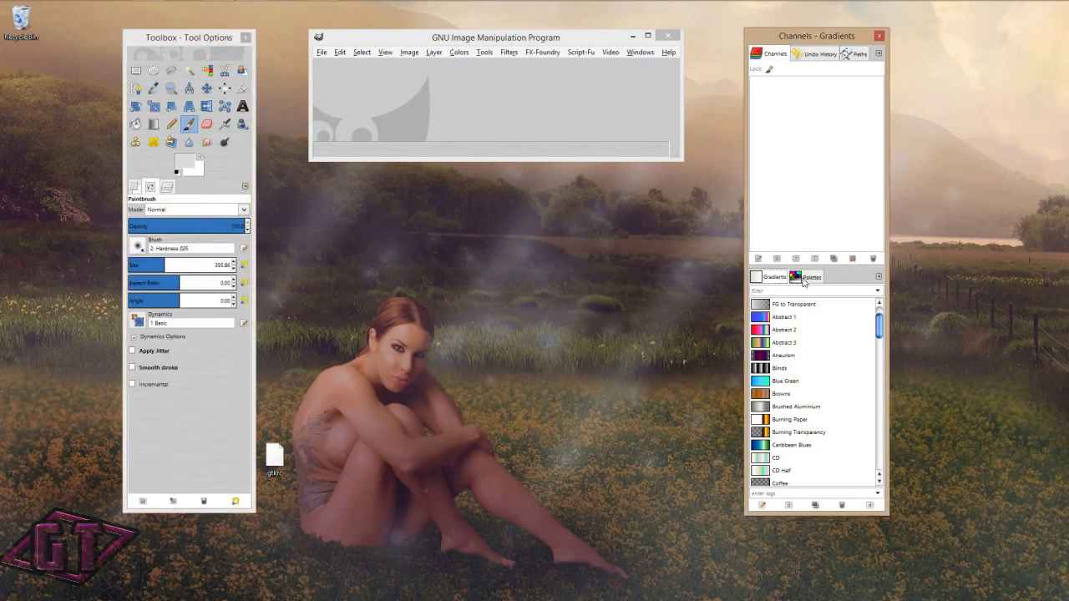
left_click(806, 281)
left_click(788, 281)
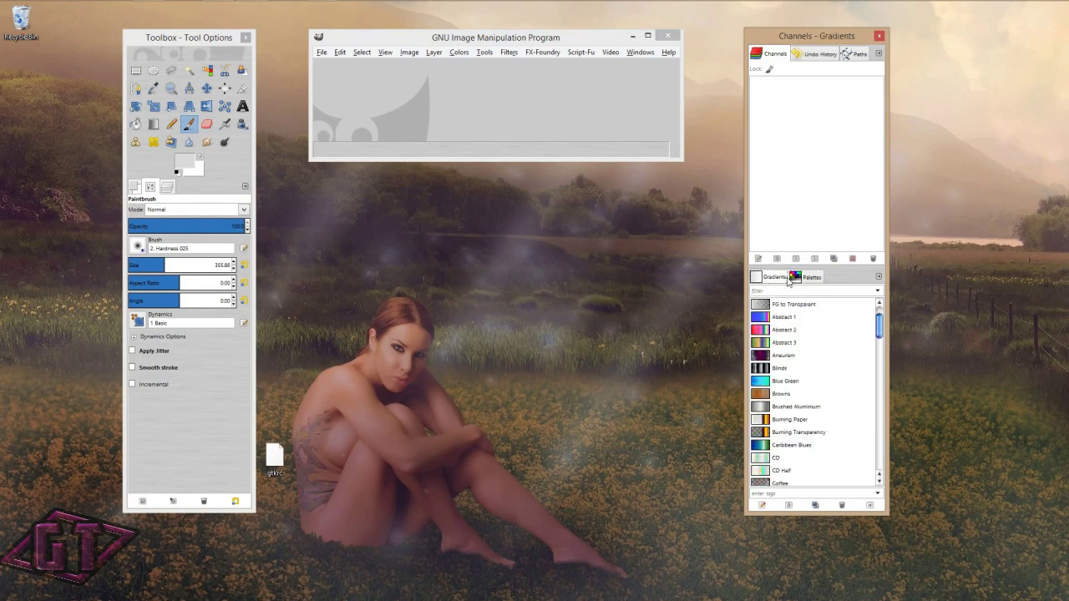
Detach the Undo History tab from the dock into its own window and close that window
left_click(772, 55)
left_click(807, 55)
left_click_drag(806, 55, 854, 57)
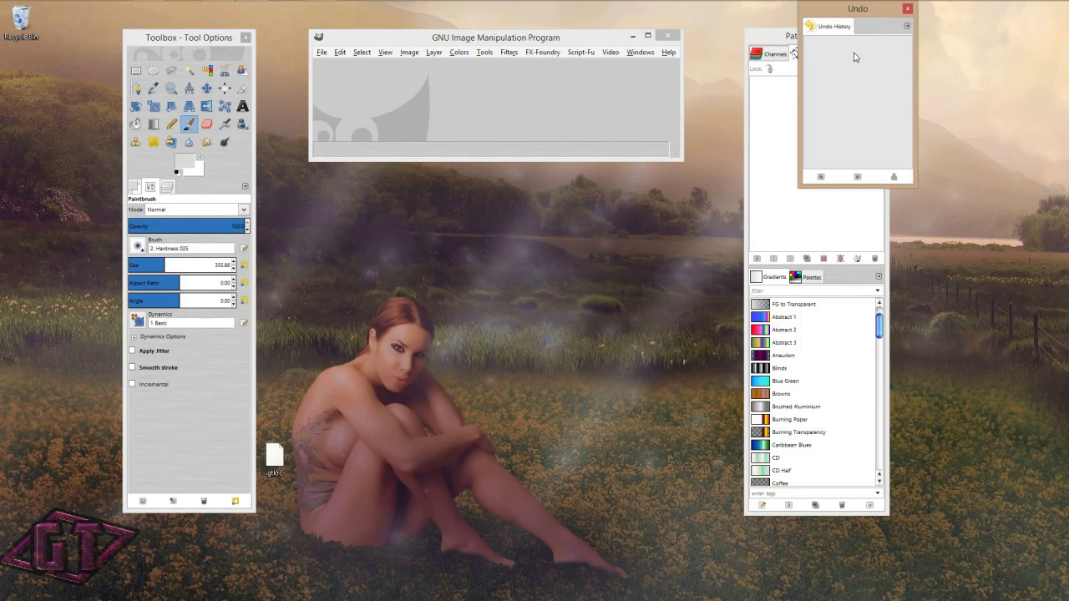
left_click_drag(856, 14, 907, 14)
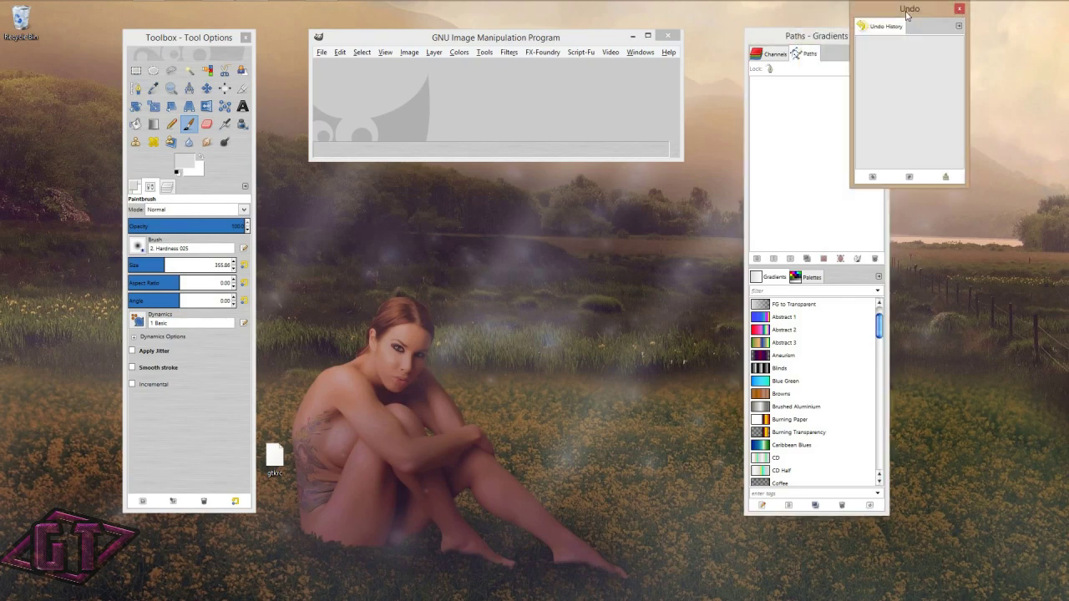
left_click(959, 9)
Add an Undo History tab to the dock's upper group, and bring Channels and Palettes to the front of their groups
left_click(878, 53)
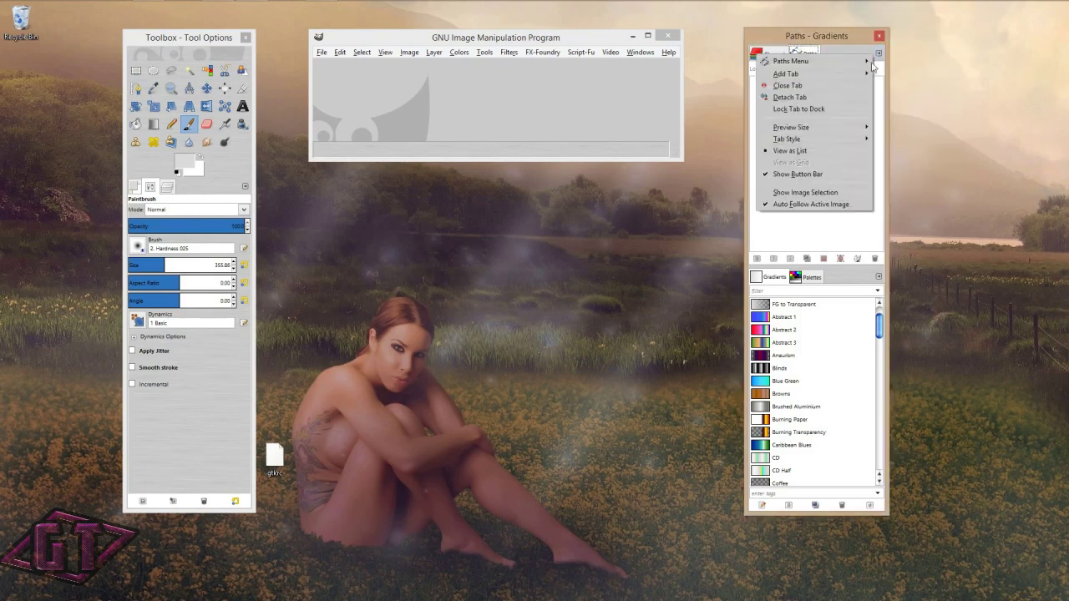
mouse_move(819, 76)
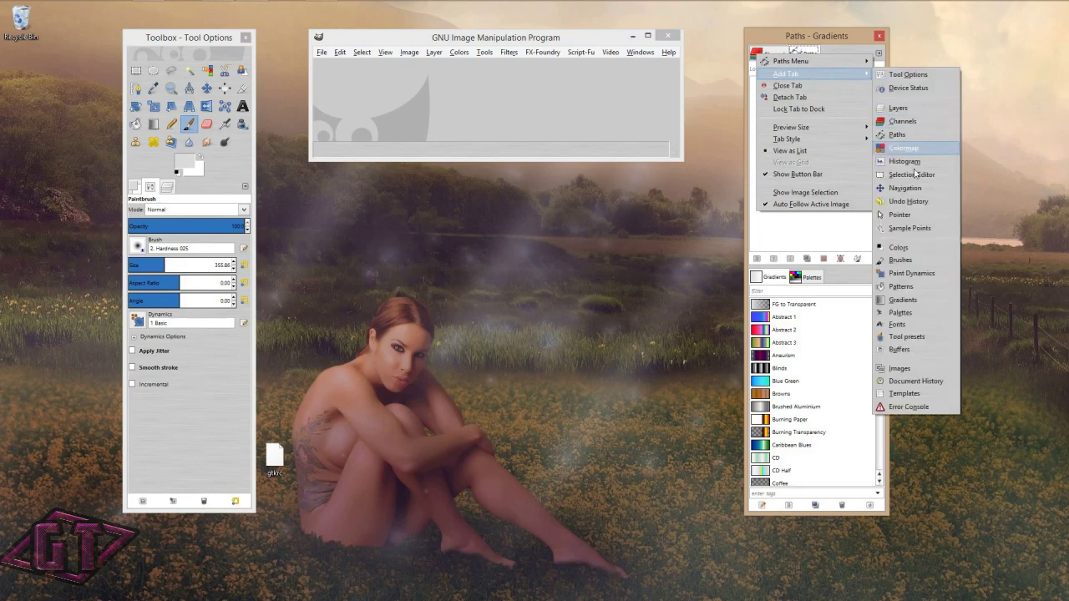
left_click(916, 203)
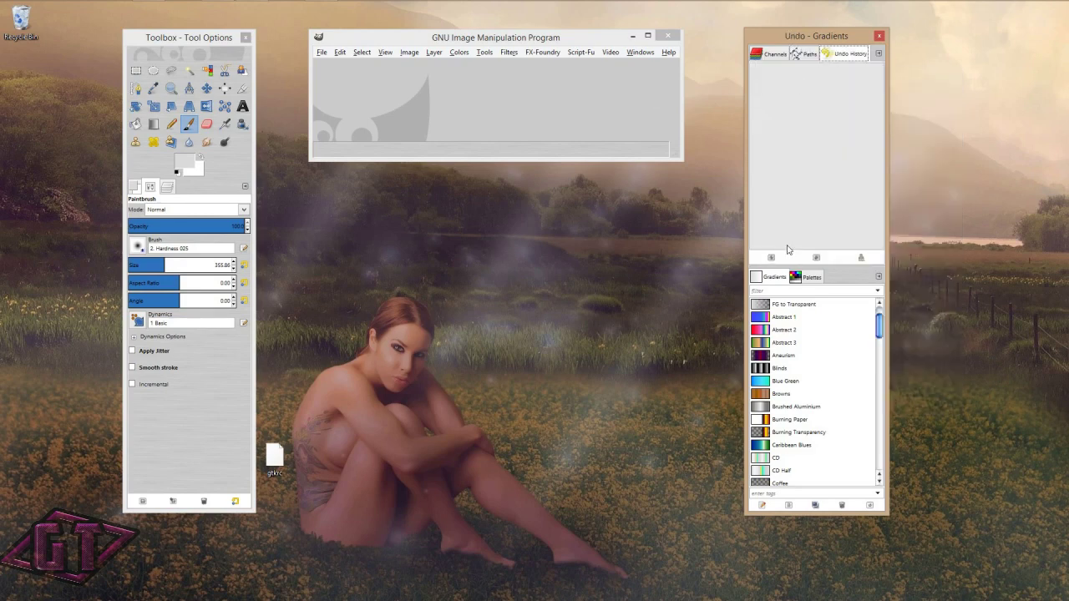
left_click(773, 55)
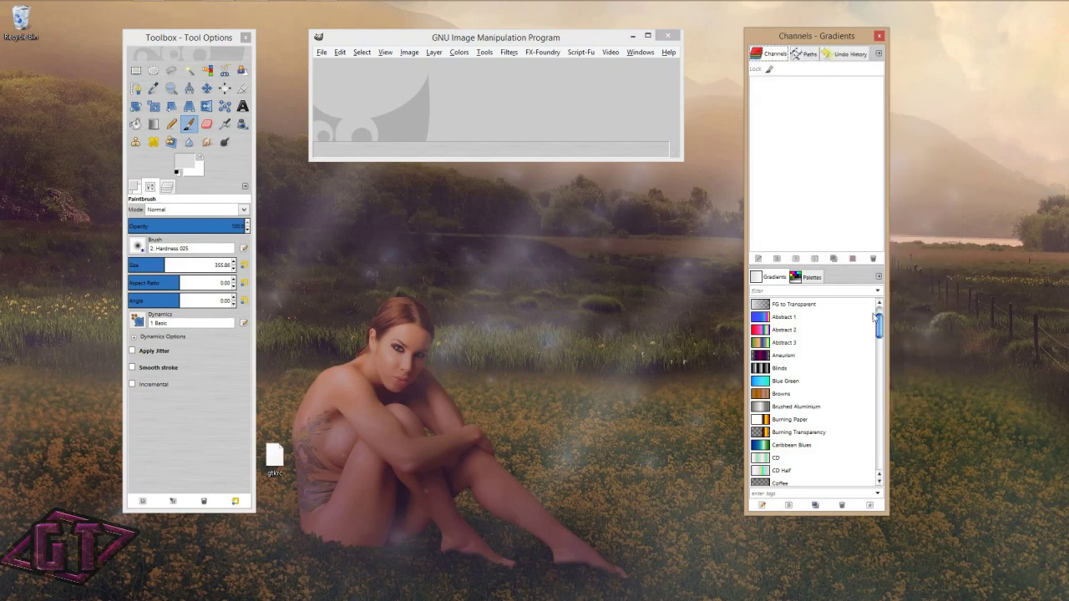
left_click(801, 279)
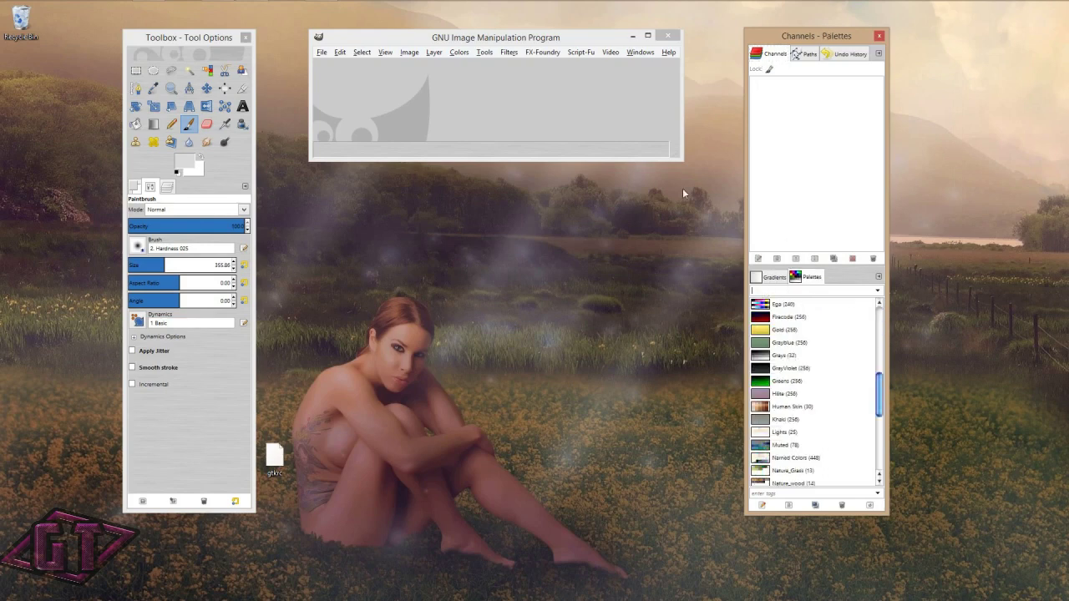
Move the dock, toolbox and main image windows slightly closer together
left_click(539, 43)
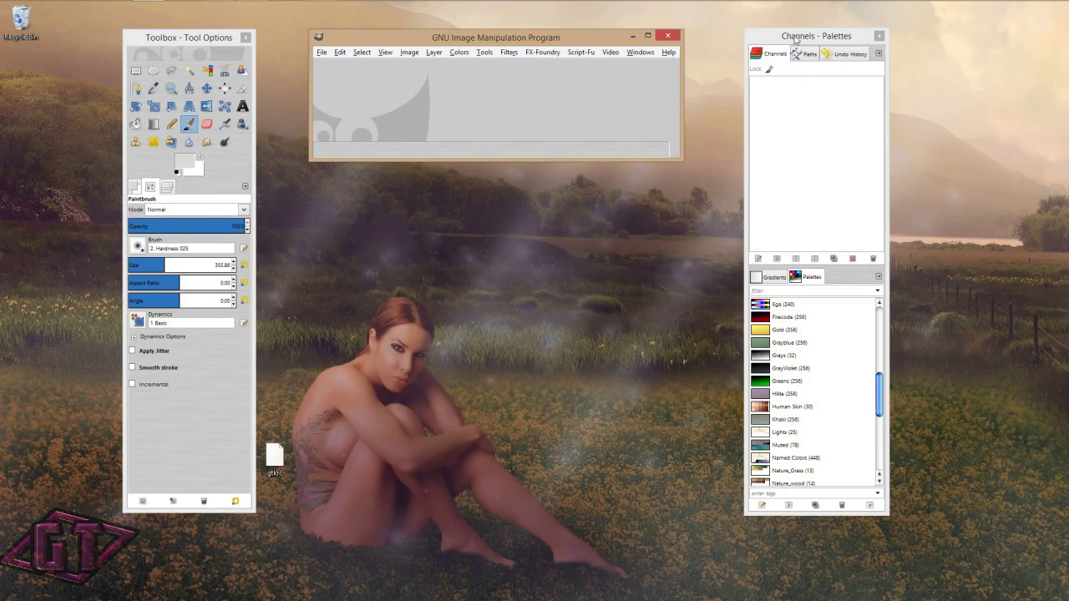
left_click_drag(796, 38, 786, 37)
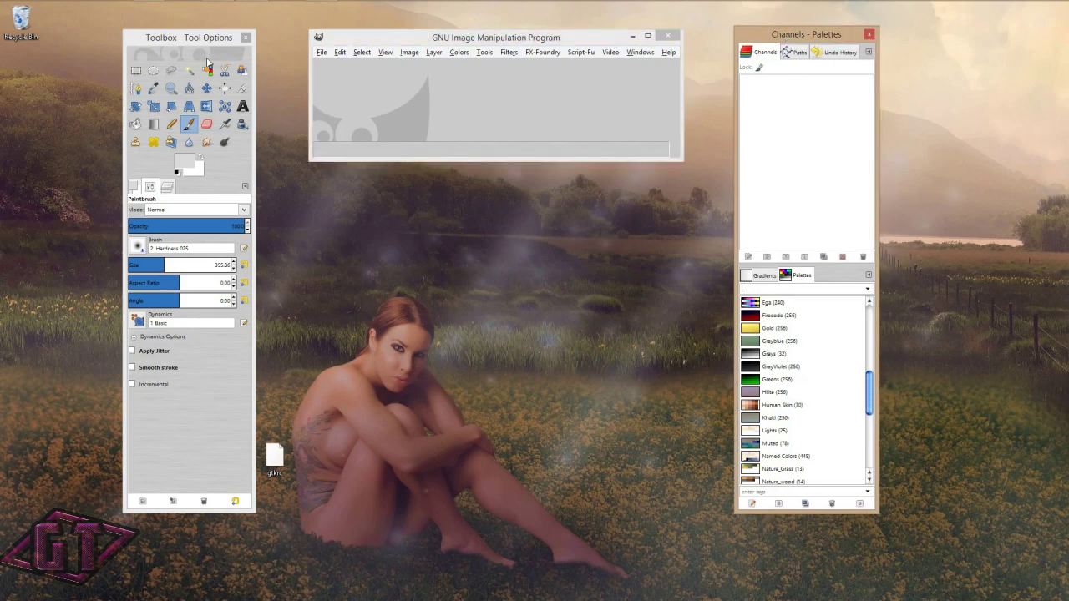
left_click_drag(189, 42, 199, 40)
left_click(511, 42)
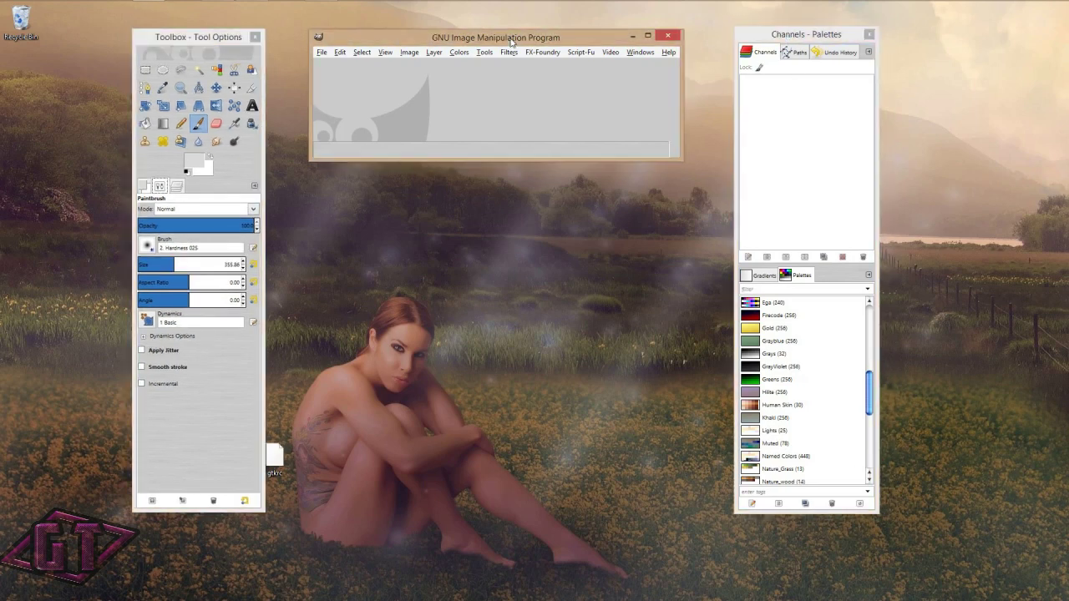
left_click_drag(511, 42, 520, 41)
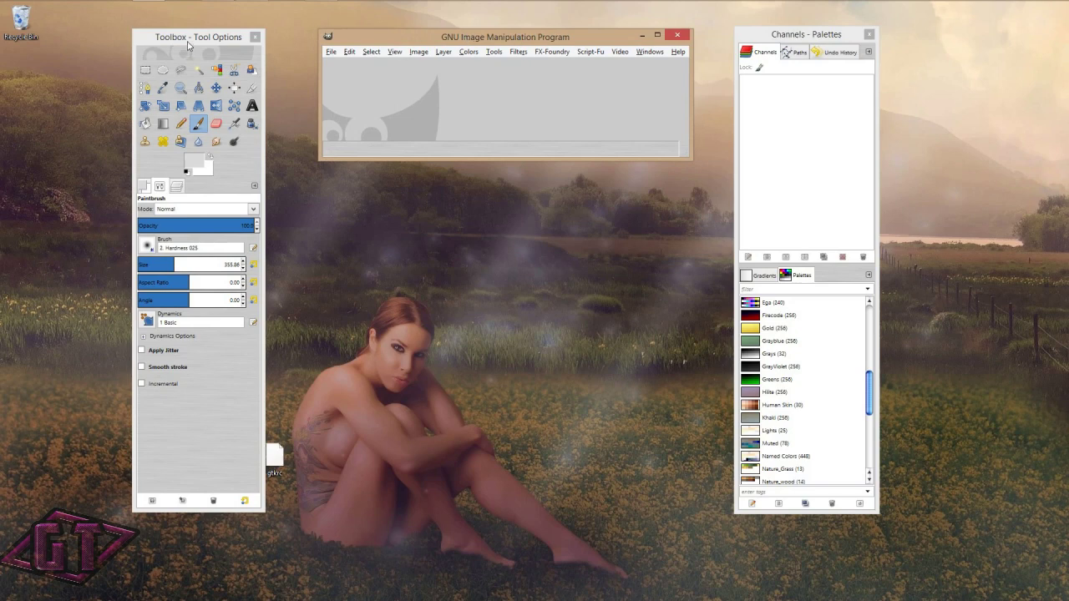
left_click_drag(189, 46, 201, 46)
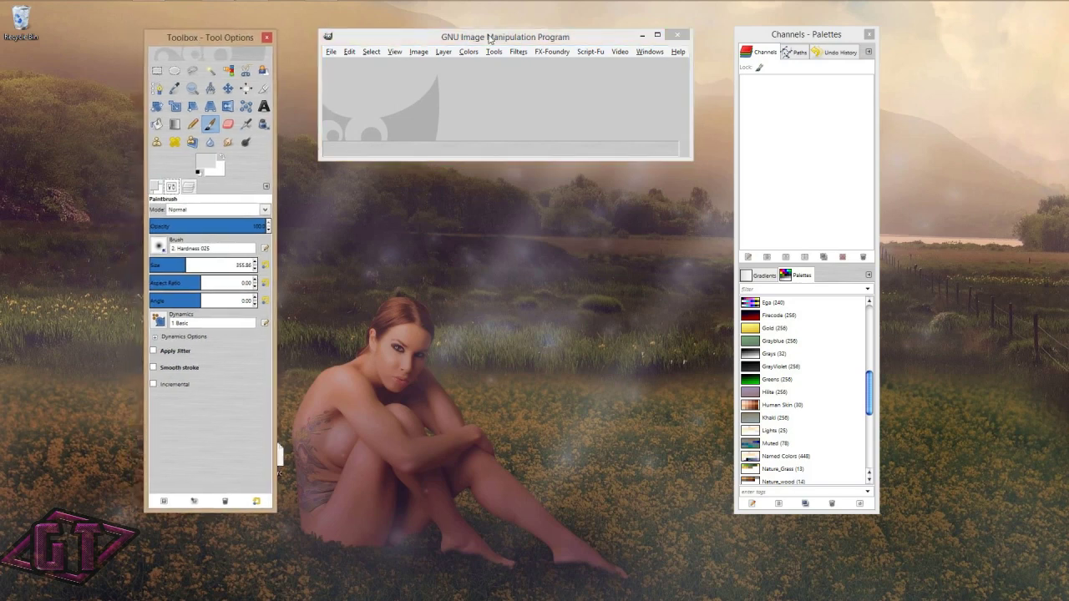
left_click_drag(489, 40, 499, 39)
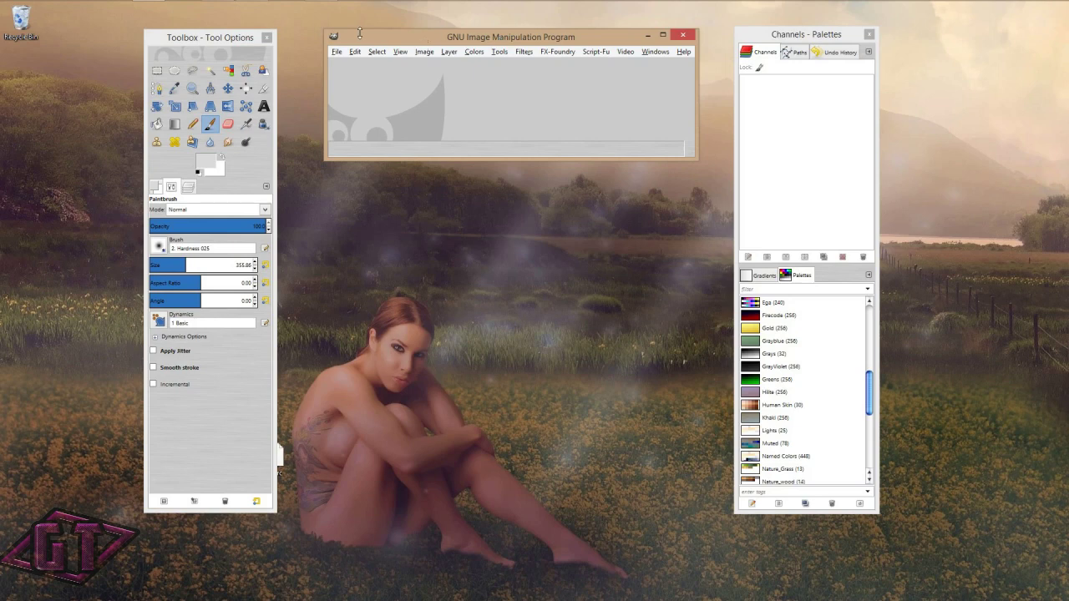
Nudge the toolbox and the main image window slightly upward on the desktop
left_click(224, 40)
left_click(820, 41)
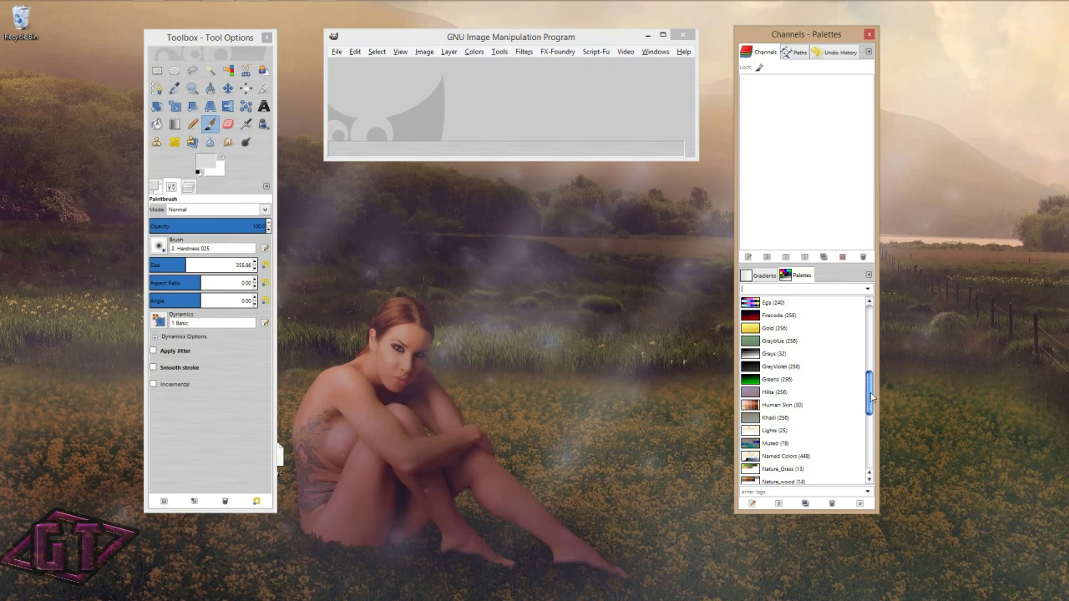
left_click_drag(871, 397, 870, 330)
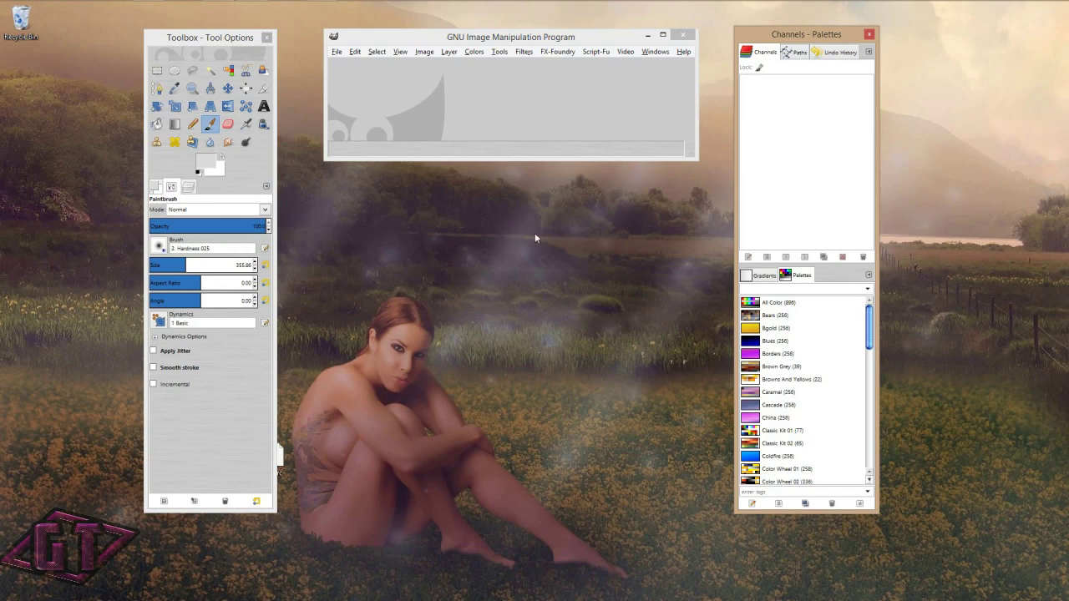
mouse_move(517, 43)
left_mouse_down()
mouse_move(501, 41)
mouse_move(513, 43)
left_mouse_up()
left_click_drag(219, 41, 217, 36)
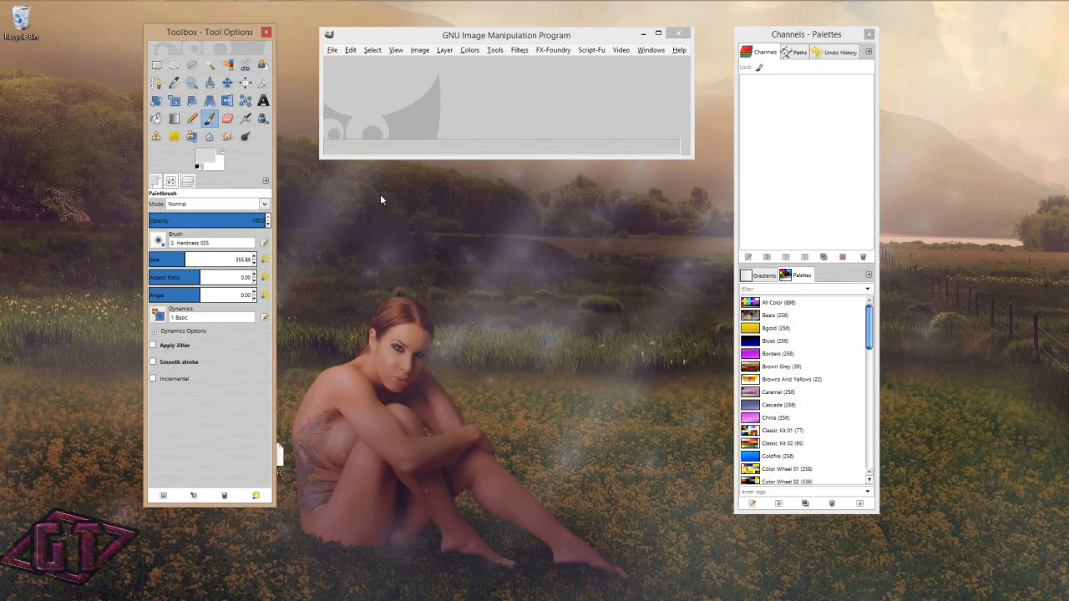
left_click_drag(535, 35, 532, 30)
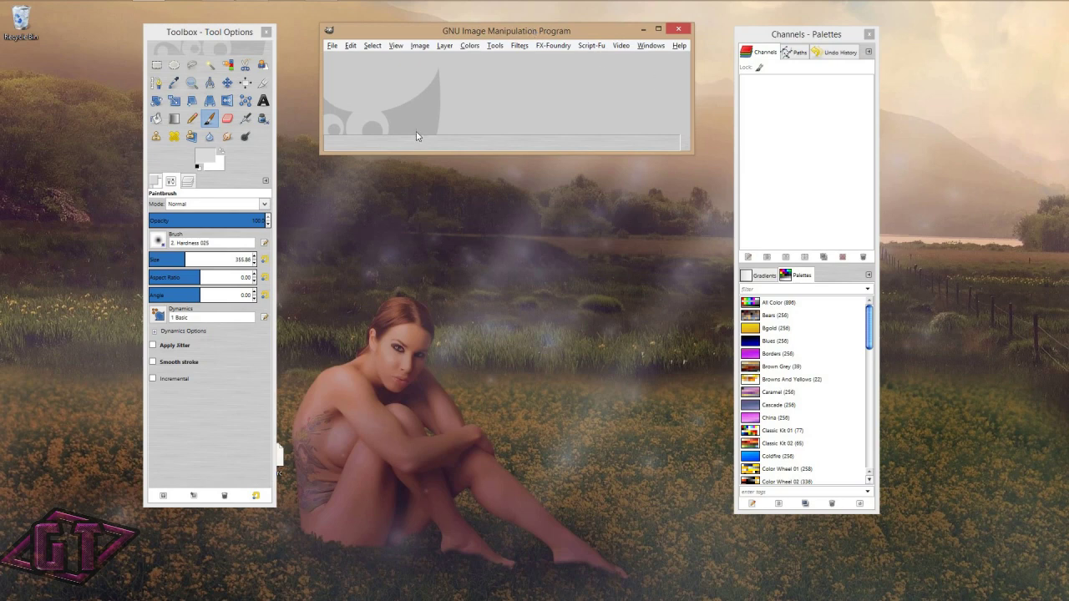
left_click(785, 46)
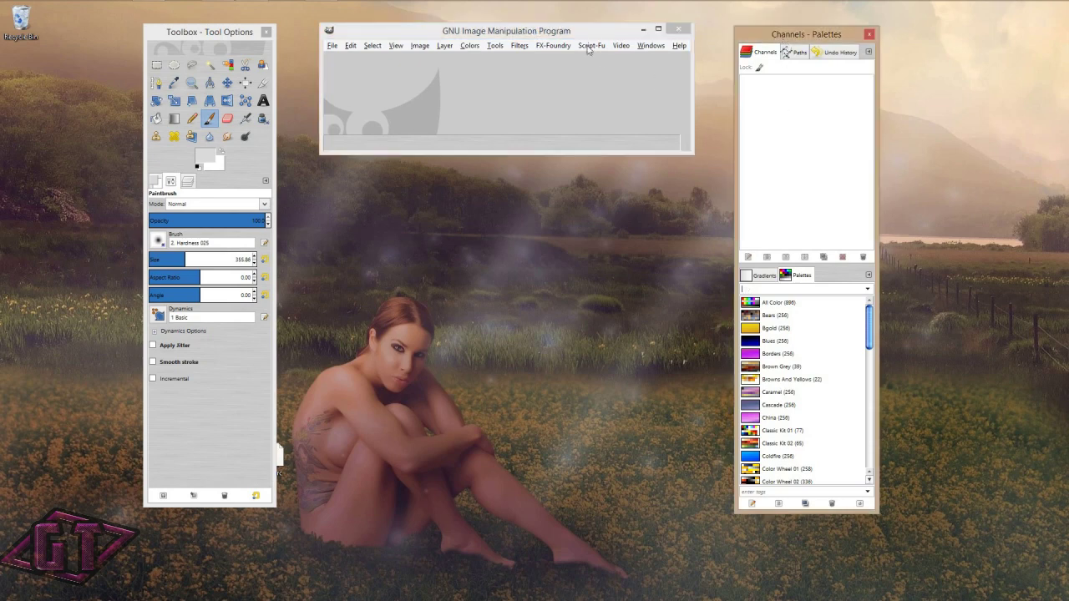
left_click(404, 37)
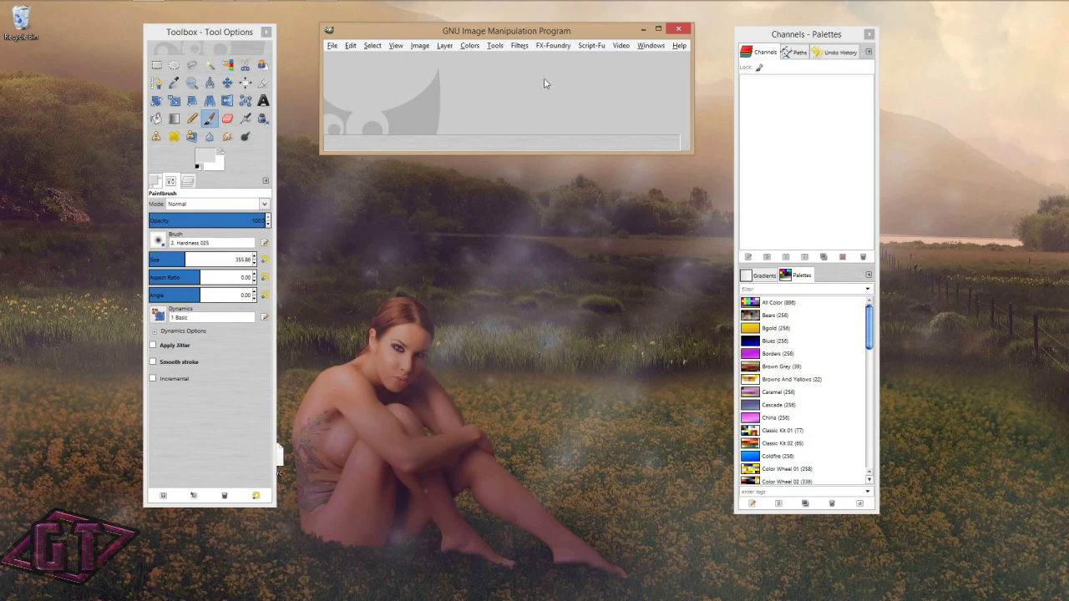
left_click(832, 38)
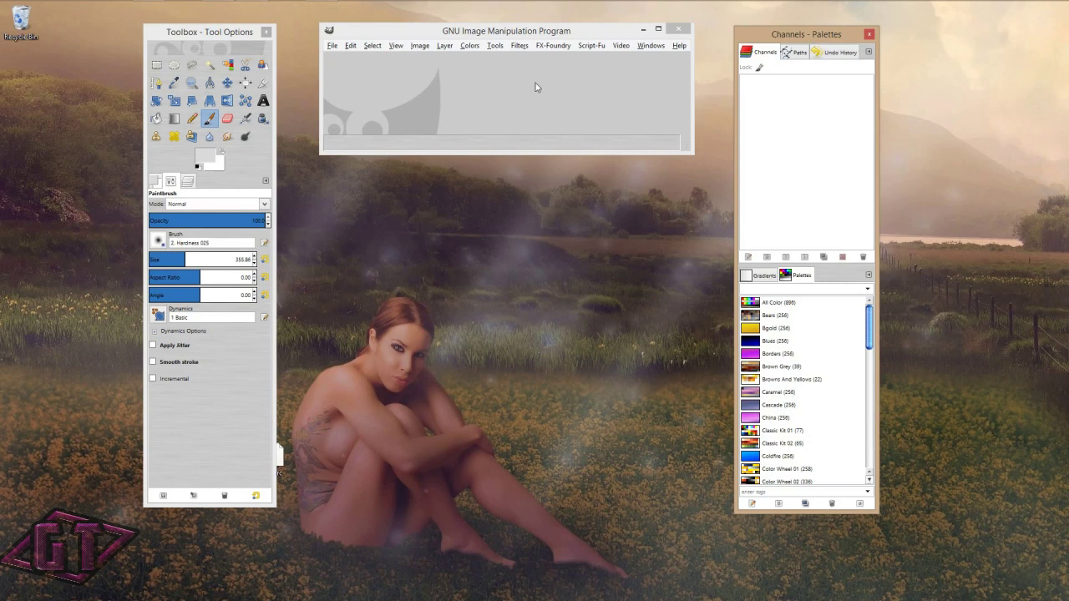
left_click(509, 36)
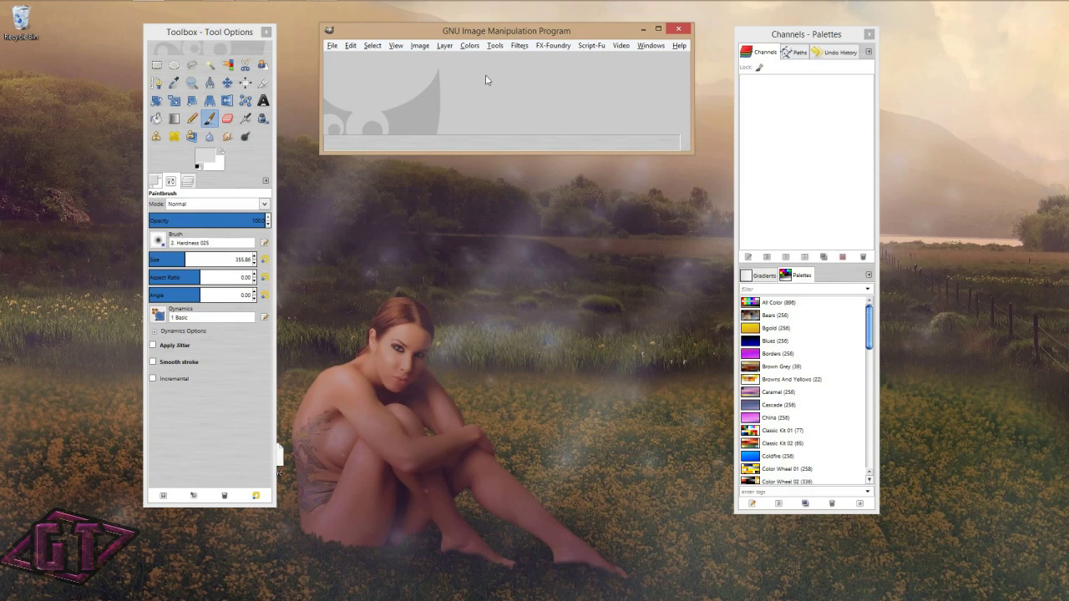
left_click_drag(511, 31, 512, 30)
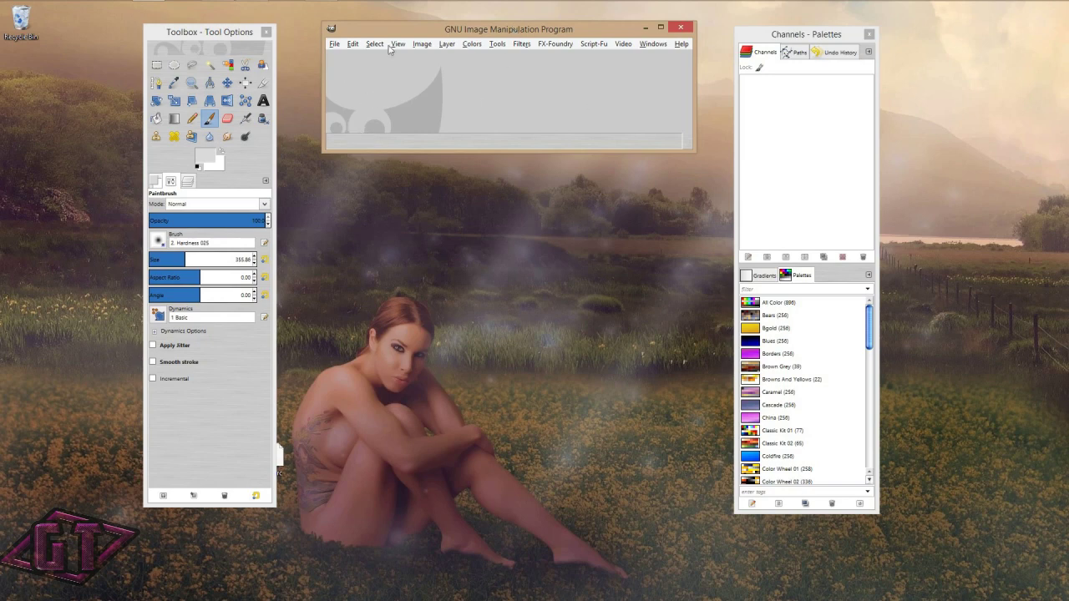
left_click(242, 35)
left_click(484, 30)
left_click(799, 35)
left_click(519, 27)
Switch the interface to Single-Window Mode
left_click(657, 46)
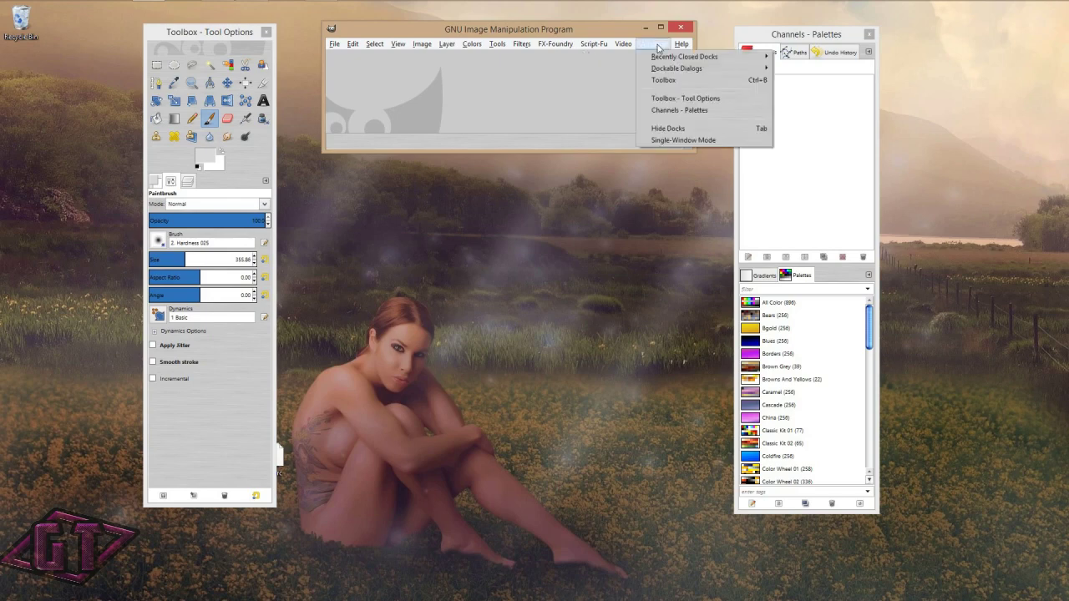
left_click(691, 141)
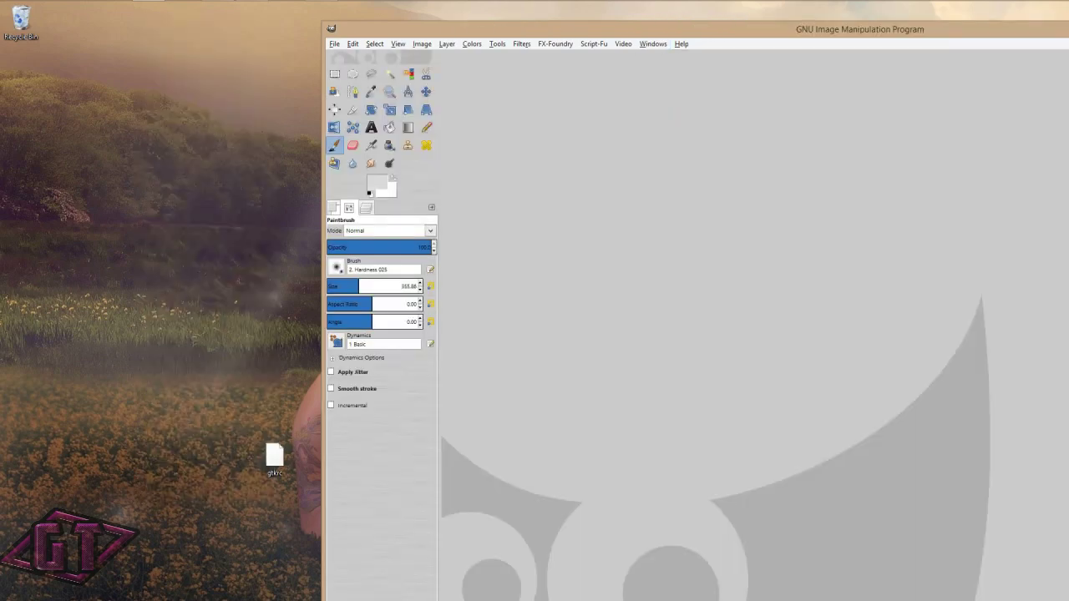
Shrink the combined window and reposition it so that it fits entirely within the desktop
double_click(745, 34)
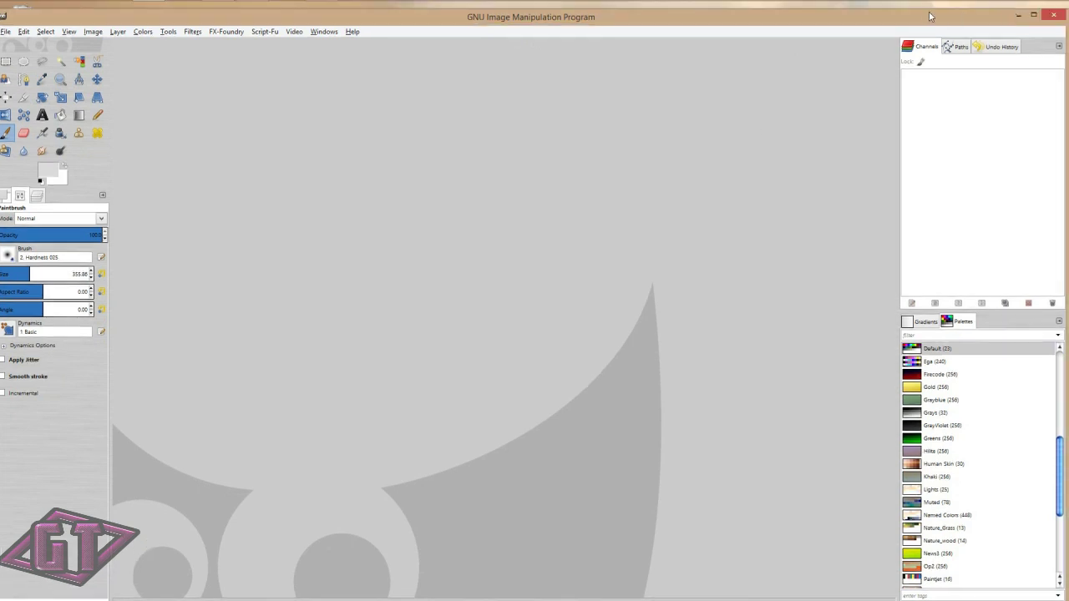
left_click_drag(921, 11, 795, 72)
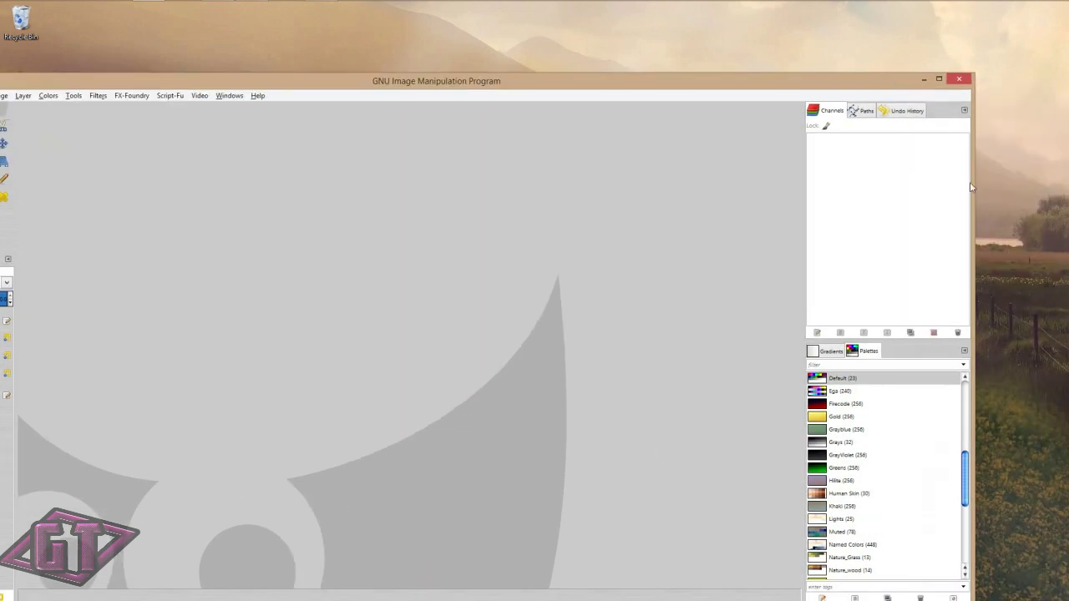
left_click_drag(974, 189, 689, 177)
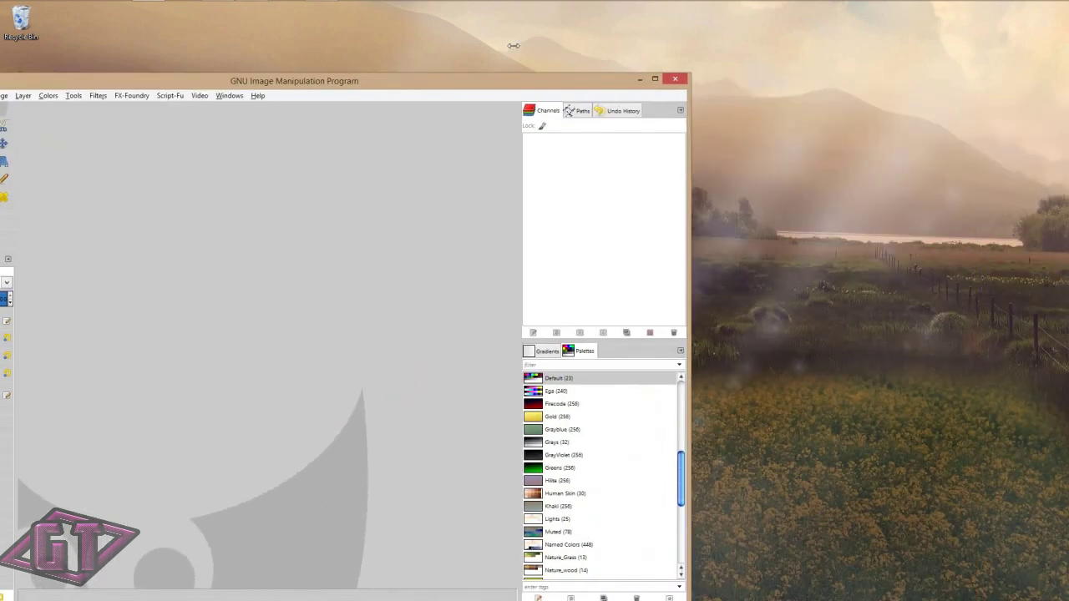
left_click_drag(485, 84, 725, 35)
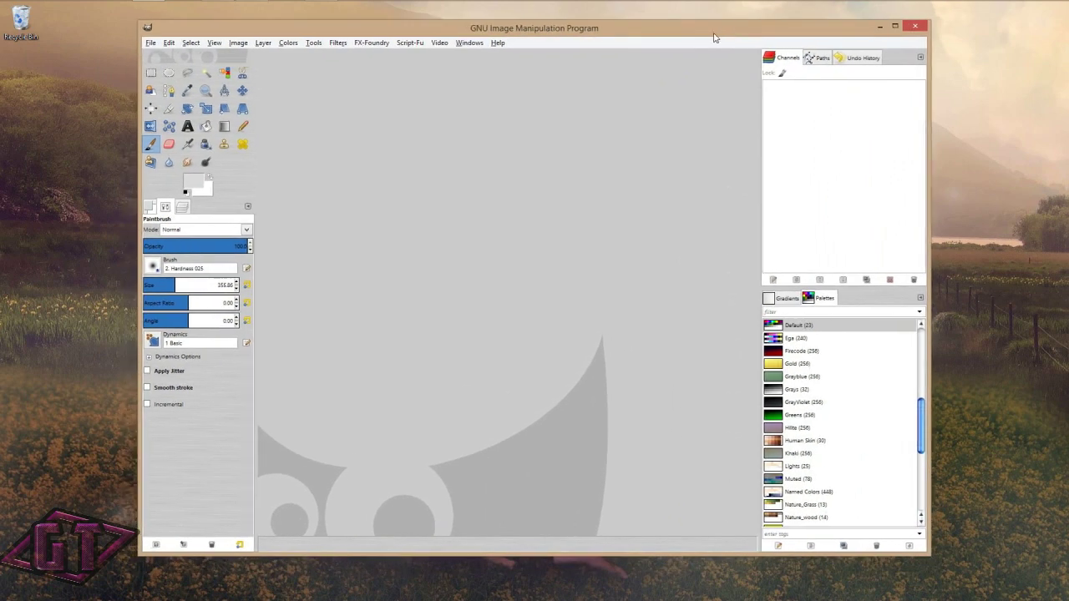
Look through the Layers, Tool Options and FG/BG Color tabs beneath the toolbox, finishing on Layers
left_click(185, 208)
left_click(166, 208)
left_click(181, 208)
left_click(166, 208)
left_click(181, 208)
left_click(163, 208)
left_click(151, 208)
left_click(182, 208)
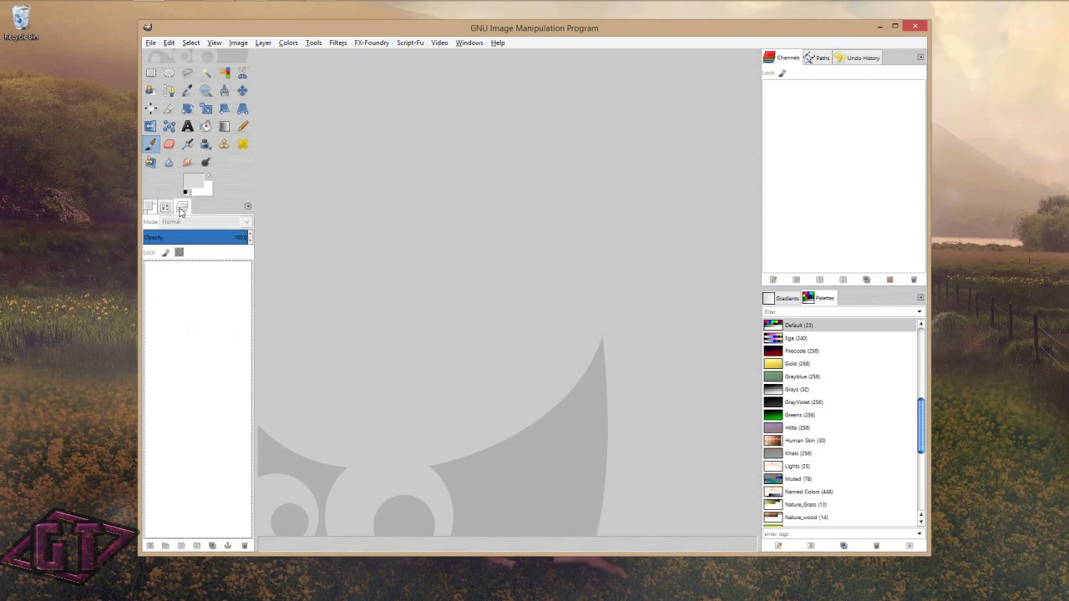
Detach the Layers tab from the toolbox dock into its own floating window and position it over the empty canvas area
left_click_drag(181, 207, 877, 73)
left_click_drag(874, 17, 398, 164)
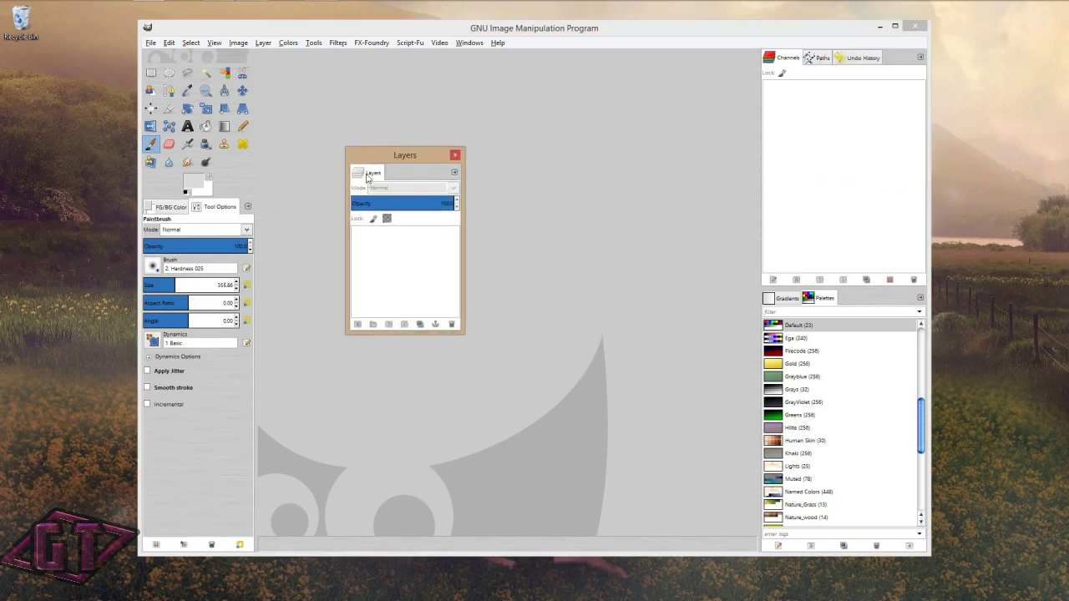
left_click_drag(372, 176, 451, 156)
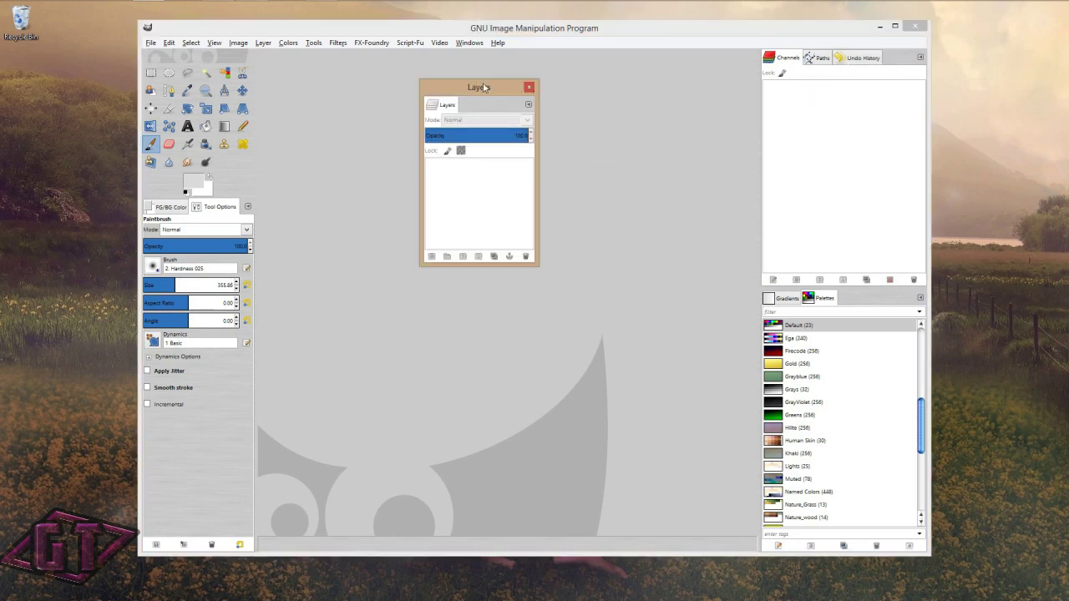
mouse_move(445, 103)
left_mouse_down()
mouse_move(592, 101)
mouse_move(449, 108)
mouse_move(449, 97)
left_mouse_up()
left_click_drag(440, 29, 498, 95)
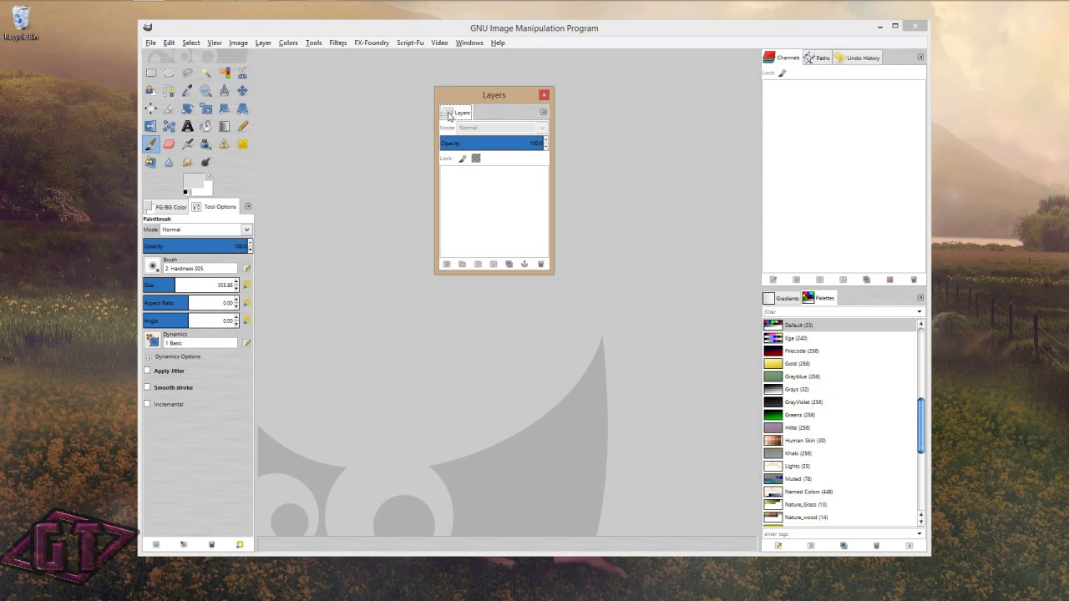
left_click_drag(449, 116, 476, 159)
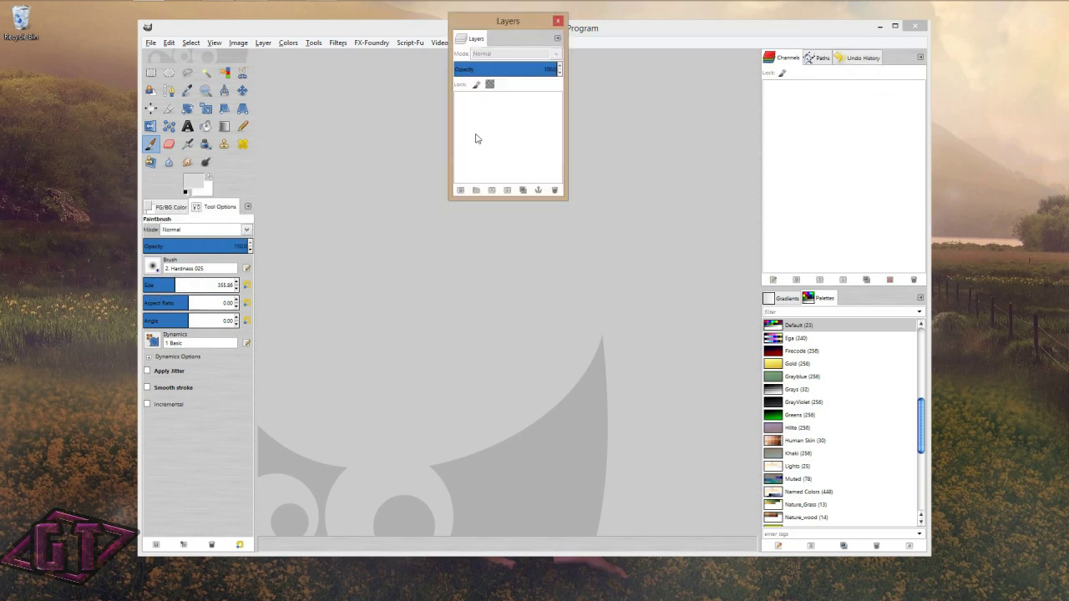
left_click_drag(494, 21, 491, 100)
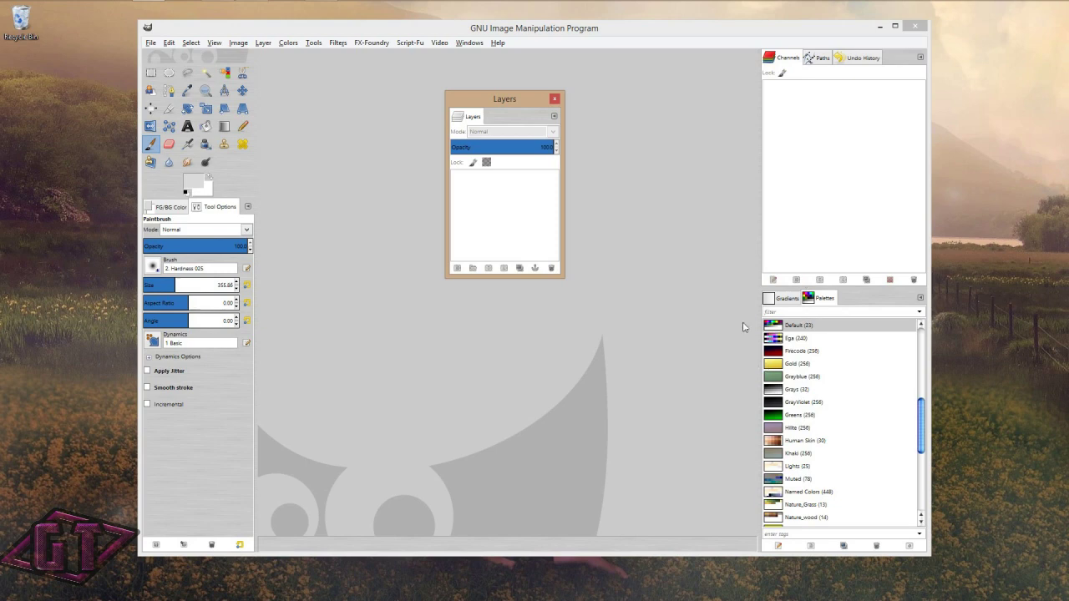
Close the floating Layers window and add a Layers tab to the dock holding Gradients and Palettes
left_click(554, 99)
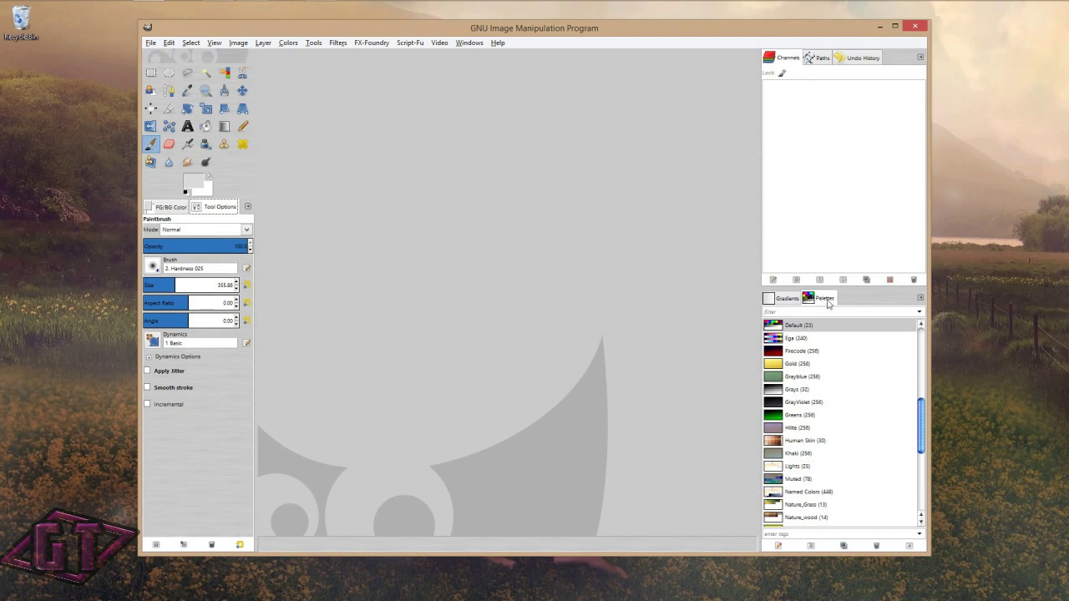
left_click(921, 300)
mouse_move(895, 319)
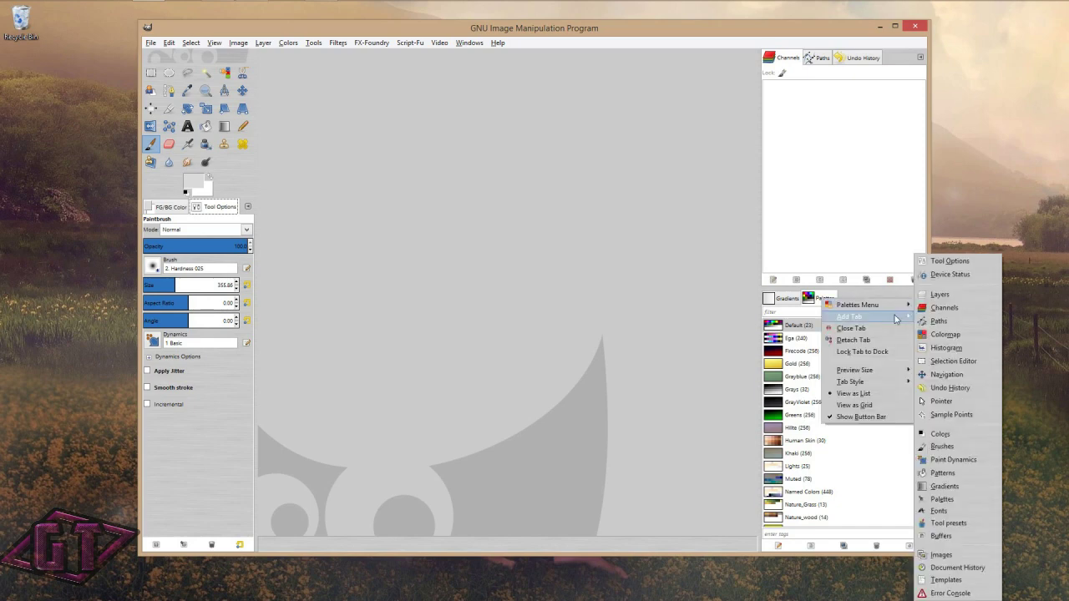
left_click(948, 297)
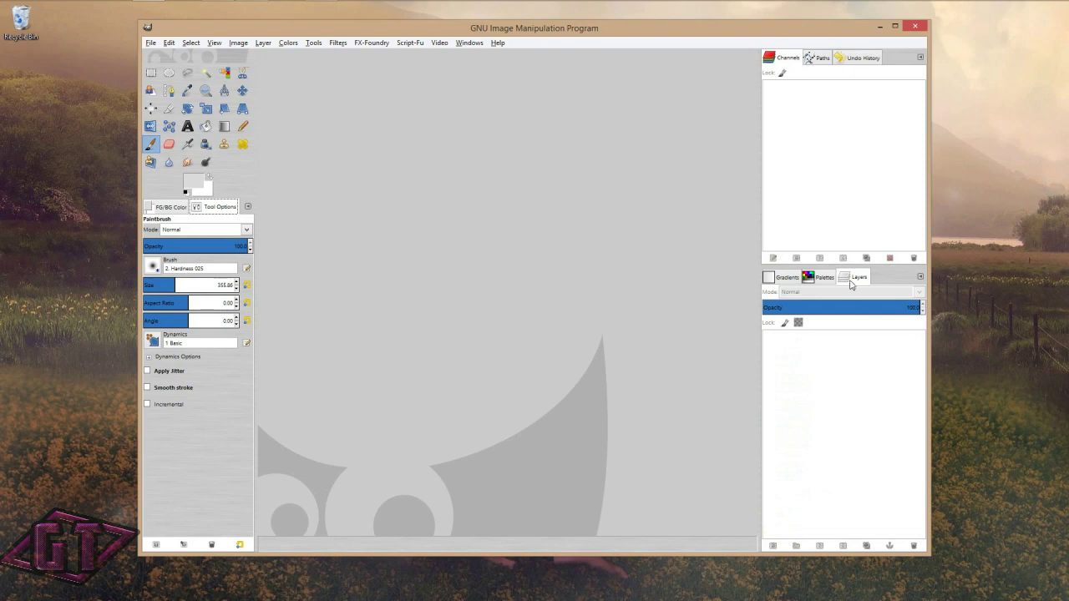
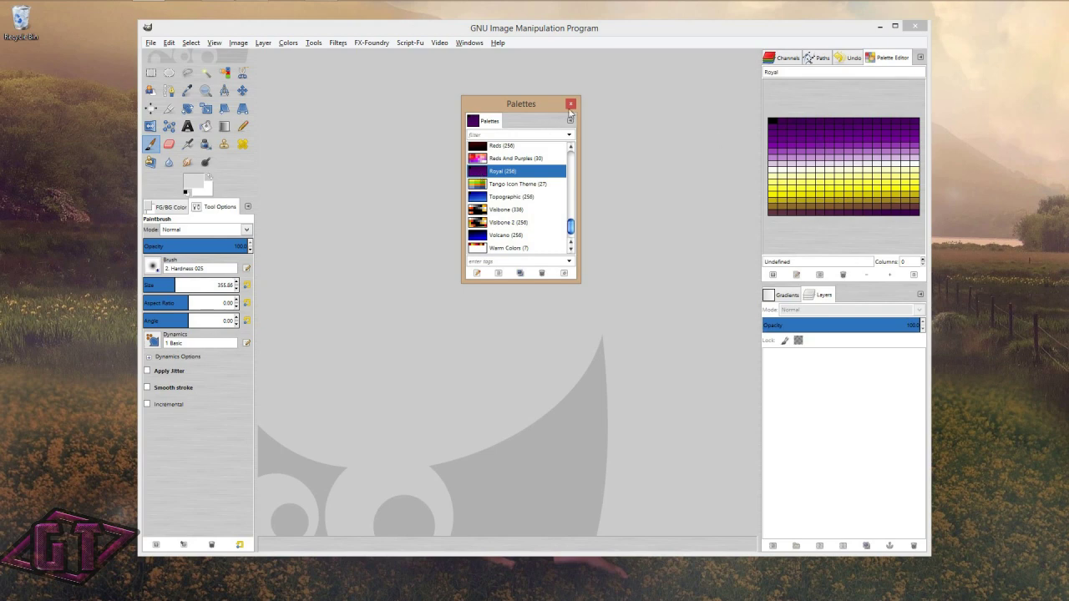
Reposition the floating Palettes window and close it
left_click_drag(541, 107, 515, 143)
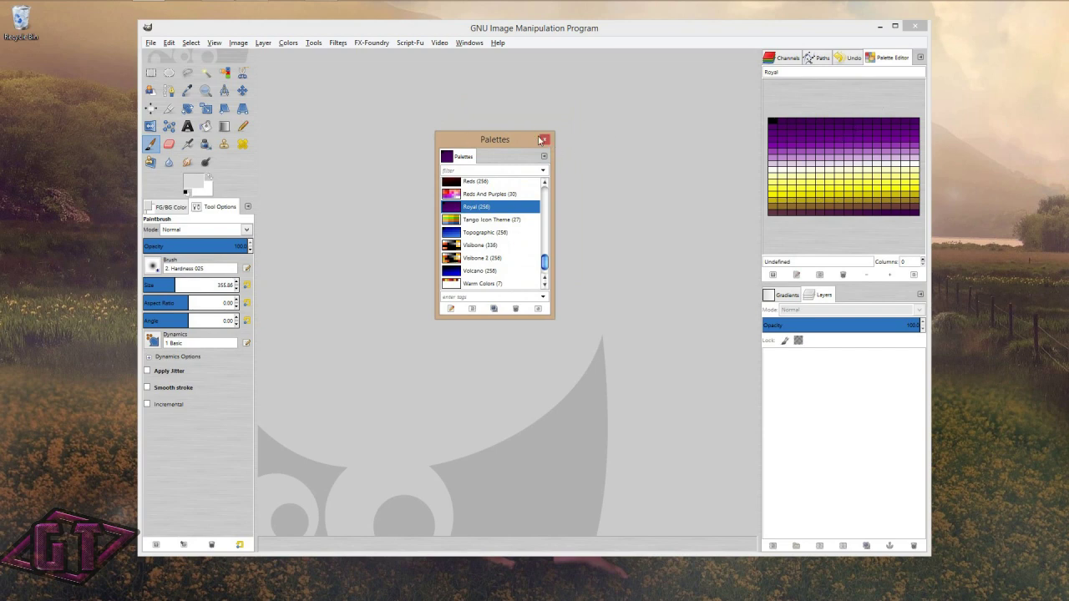
left_click(544, 140)
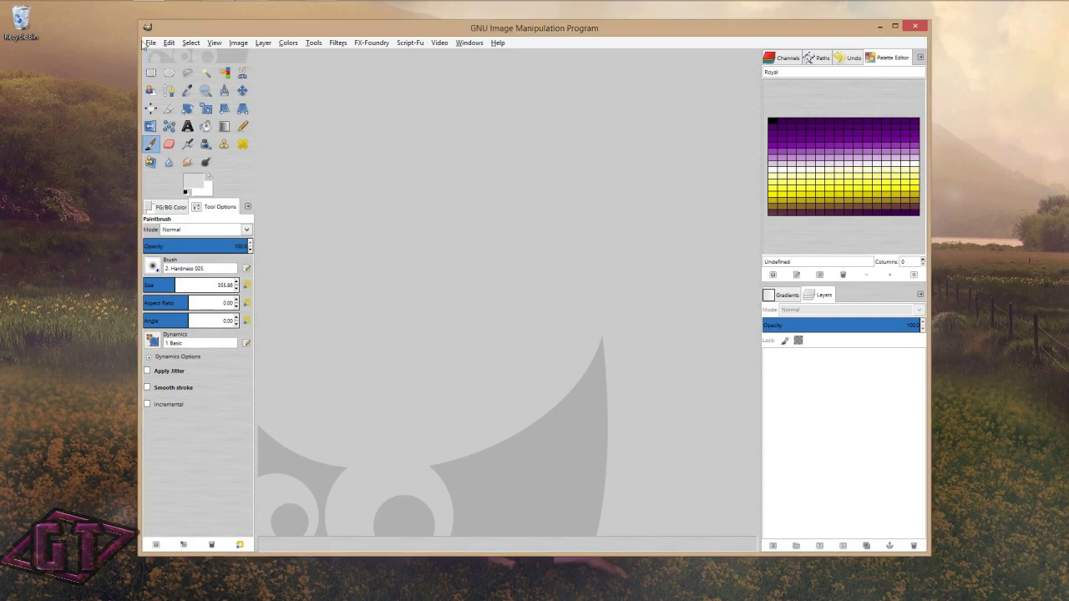
Create a new blank 640 x 400 pixel image
left_click(151, 43)
left_click(167, 57)
left_click(425, 248)
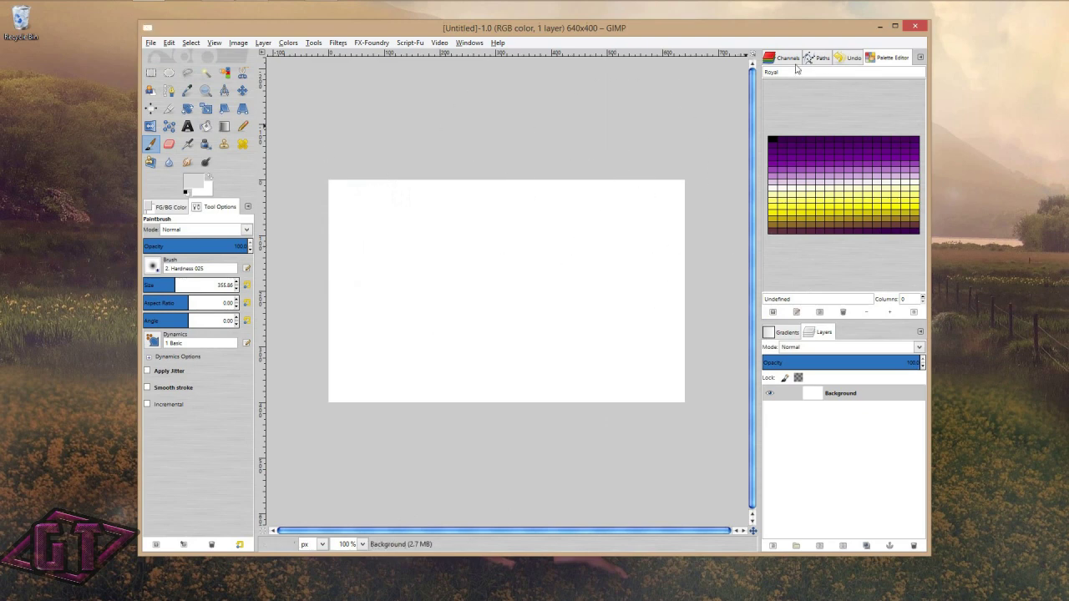
Reduce the Paintbrush size to about 50 in the tool options
left_click(169, 208)
left_click(213, 208)
left_click_drag(175, 285, 148, 285)
Paint freehand zigzag strokes across the canvas in dark purple and light purple picked from the Royal palette
left_click(861, 171)
mouse_move(426, 247)
left_mouse_down()
mouse_move(531, 234)
mouse_move(585, 331)
mouse_move(673, 342)
left_mouse_up()
left_click(863, 182)
mouse_move(447, 272)
left_mouse_down()
mouse_move(399, 290)
mouse_move(464, 320)
left_mouse_up()
left_click(783, 178)
mouse_move(484, 264)
left_mouse_down()
mouse_move(528, 268)
mouse_move(584, 367)
left_mouse_up()
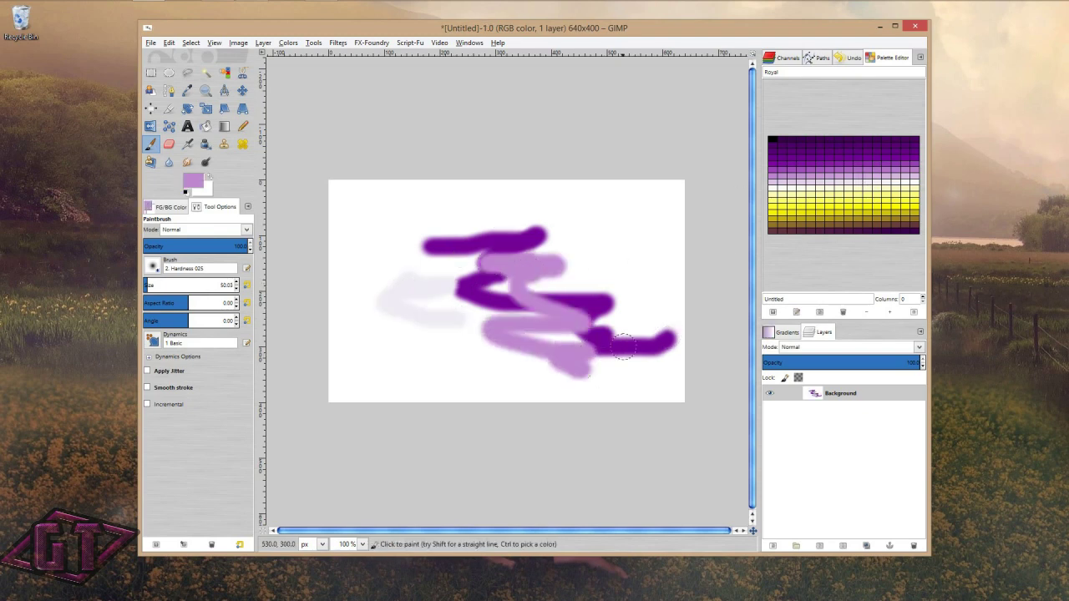
Close the Palette Editor tab and bring the Channels tab to the front of the same dock
left_click(919, 59)
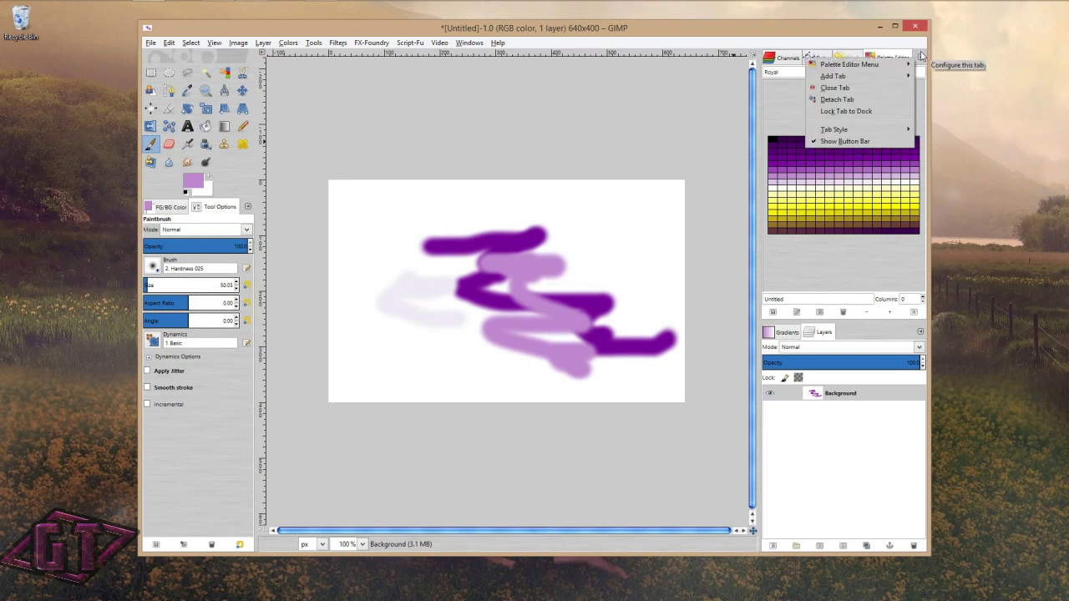
left_click(922, 65)
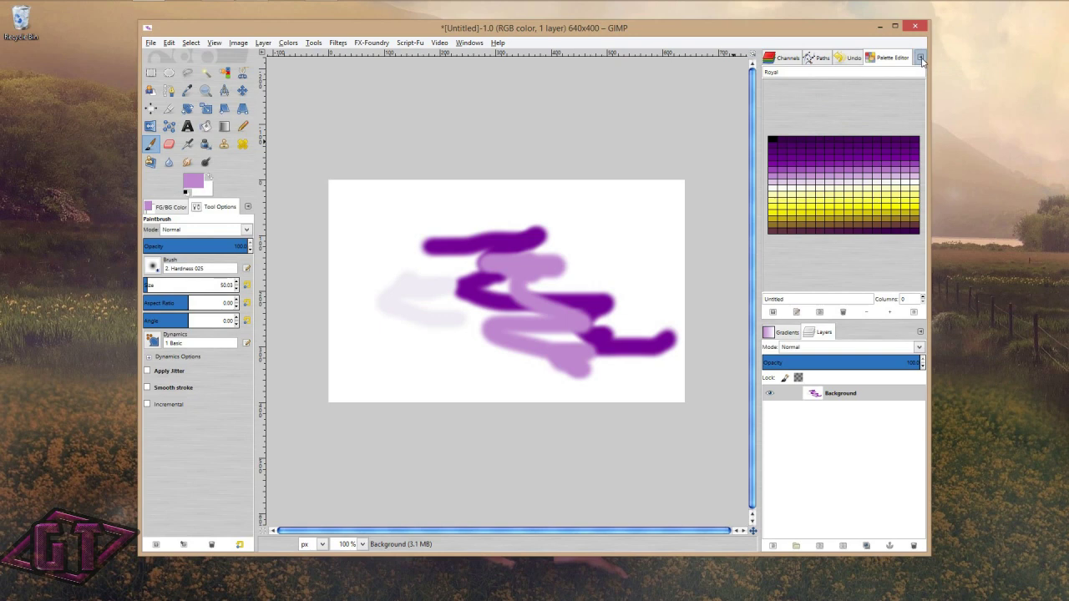
left_click(920, 57)
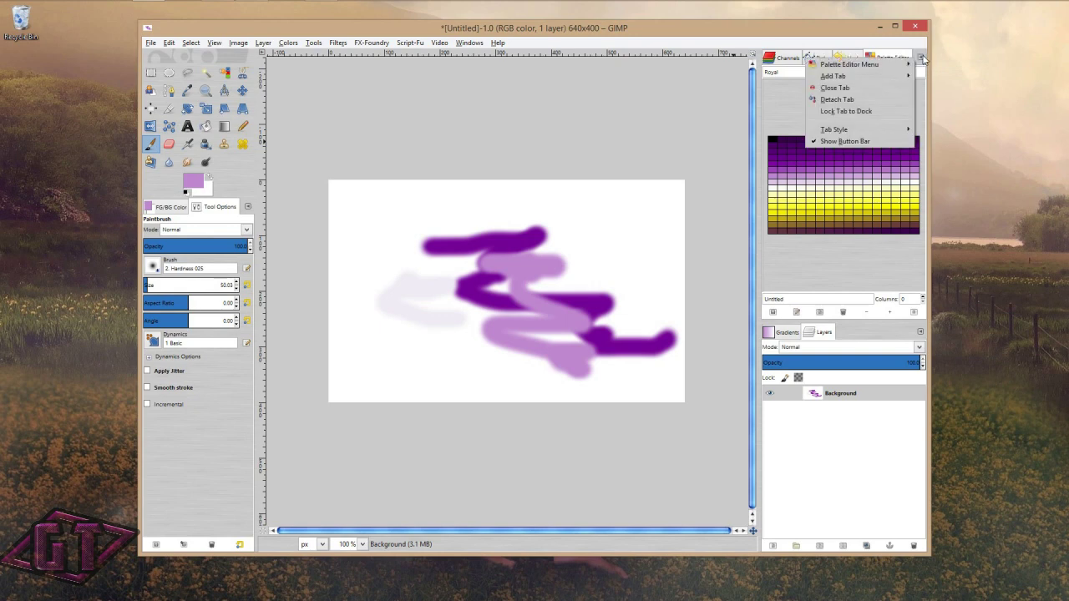
left_click(850, 88)
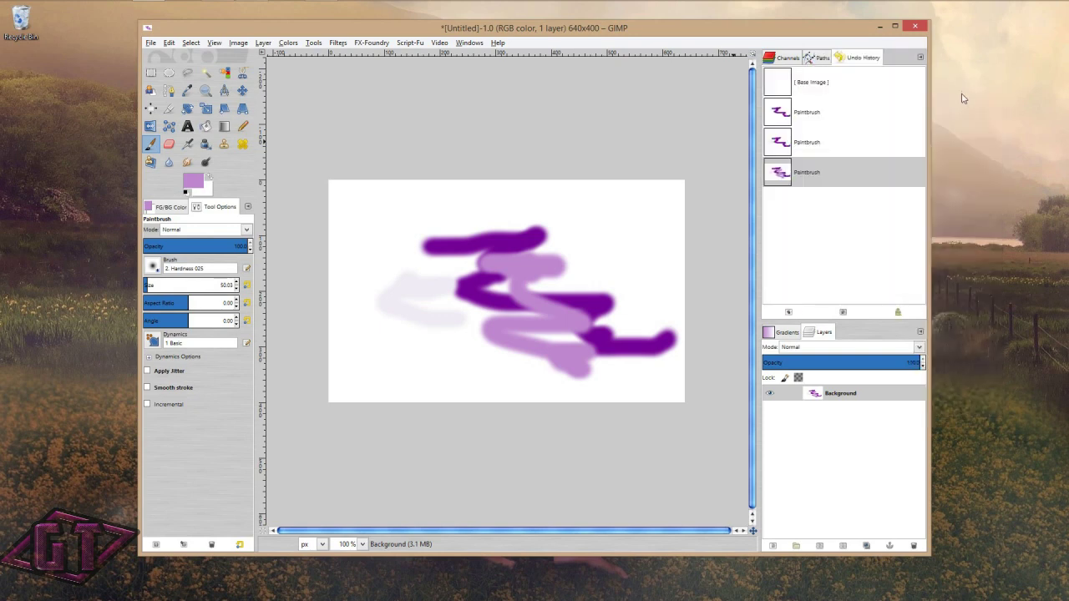
left_click(812, 58)
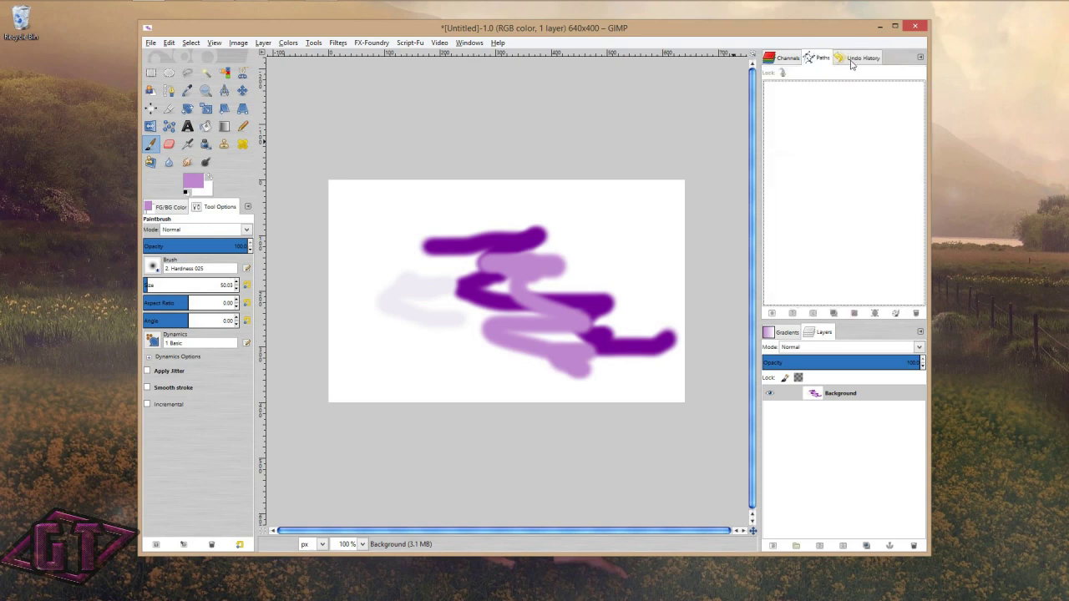
left_click(790, 61)
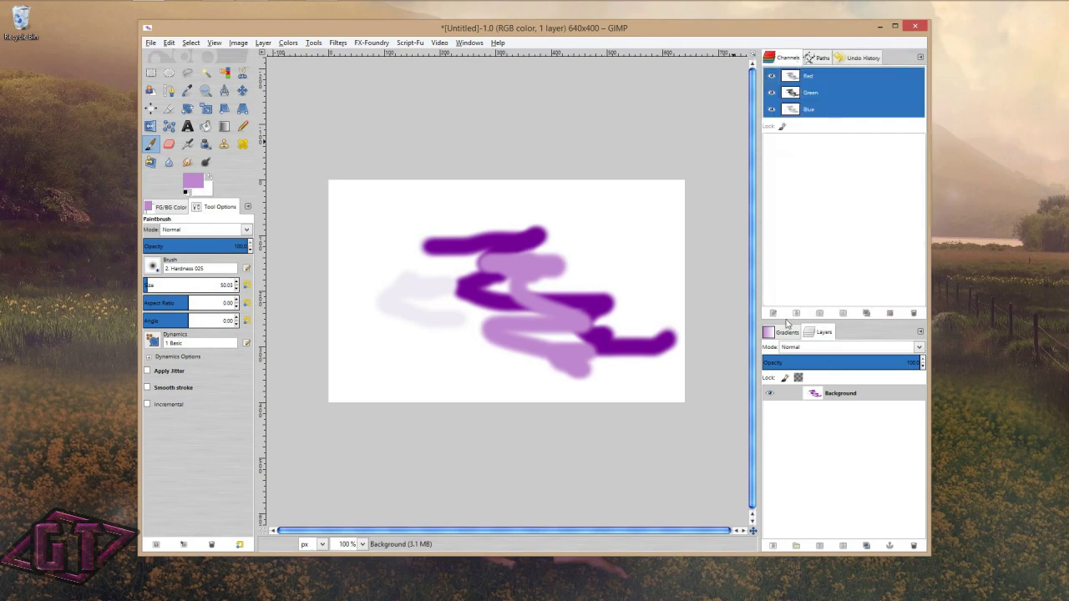
Adjust the height split between the Channels and Layers docks and make their shared column slightly narrower
left_click_drag(831, 319, 832, 304)
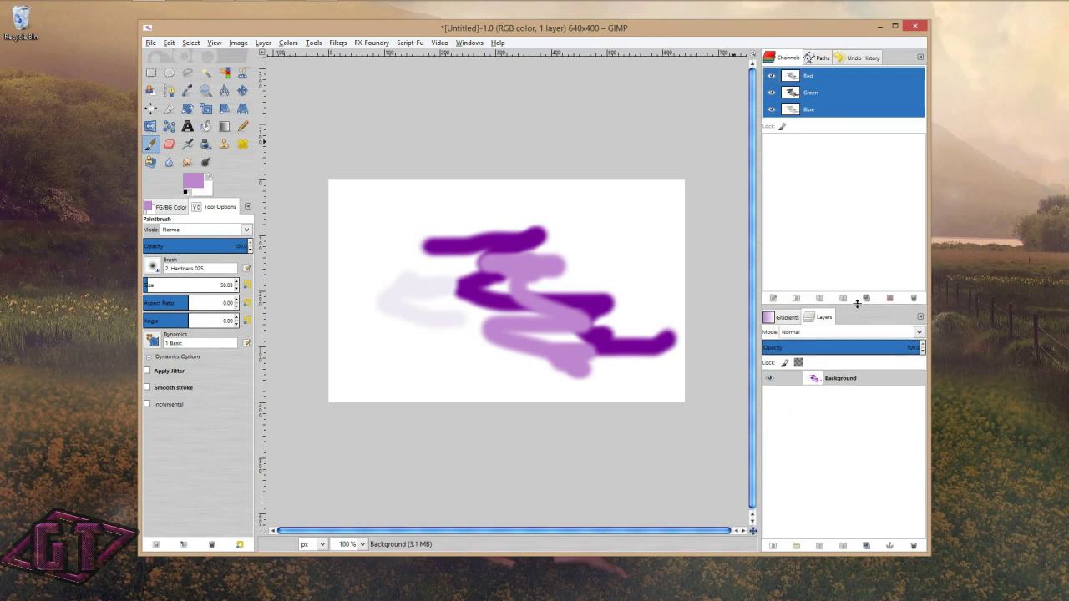
mouse_move(857, 303)
left_mouse_down()
mouse_move(857, 339)
mouse_move(857, 295)
mouse_move(857, 314)
left_mouse_up()
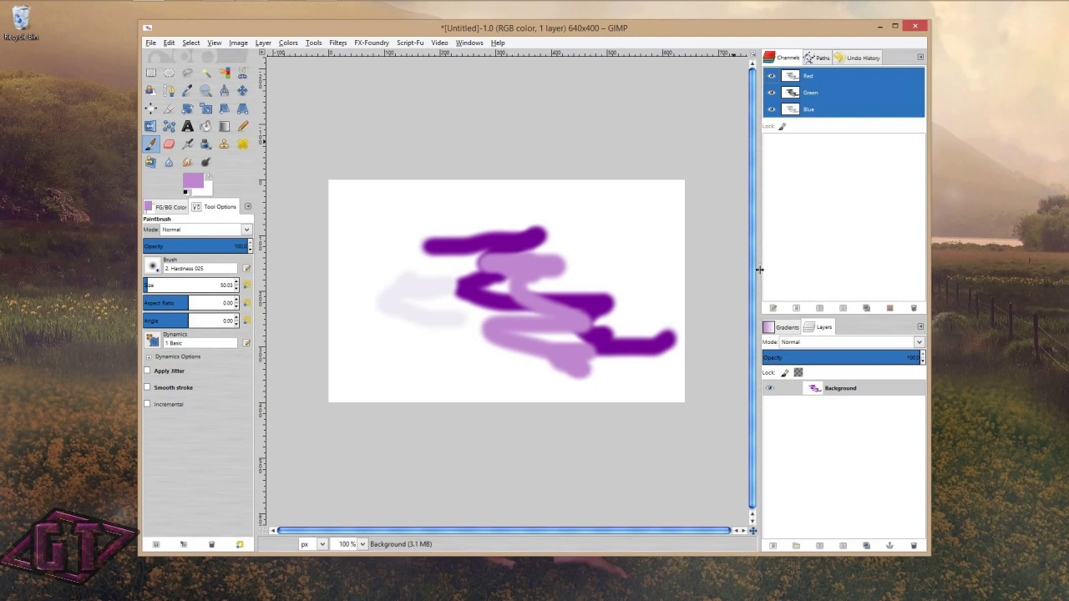
mouse_move(759, 269)
left_mouse_down()
mouse_move(288, 268)
mouse_move(812, 269)
left_mouse_up()
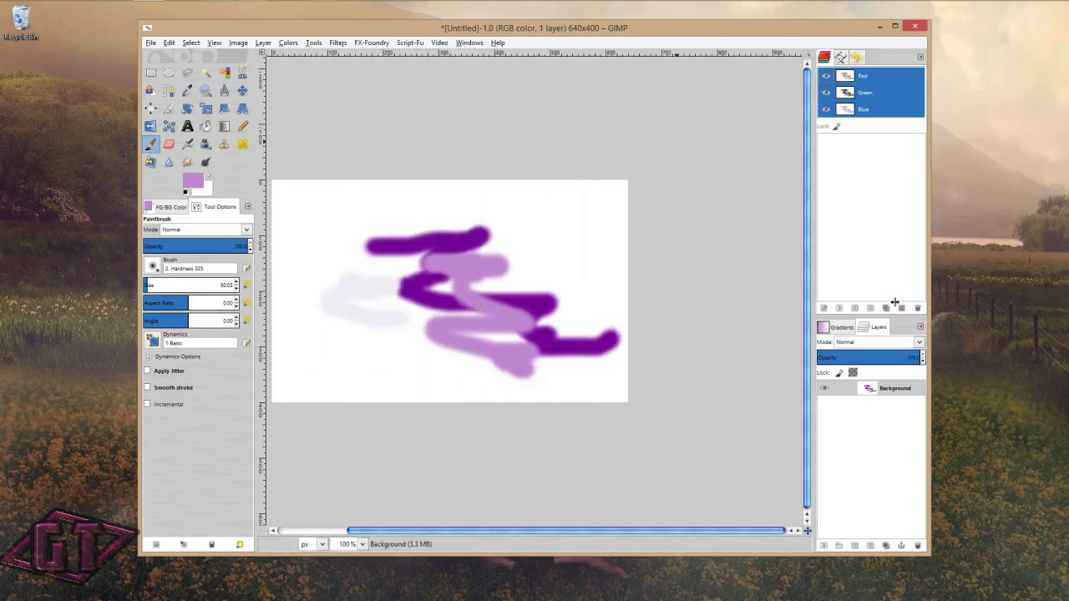
left_click_drag(894, 302, 788, 304)
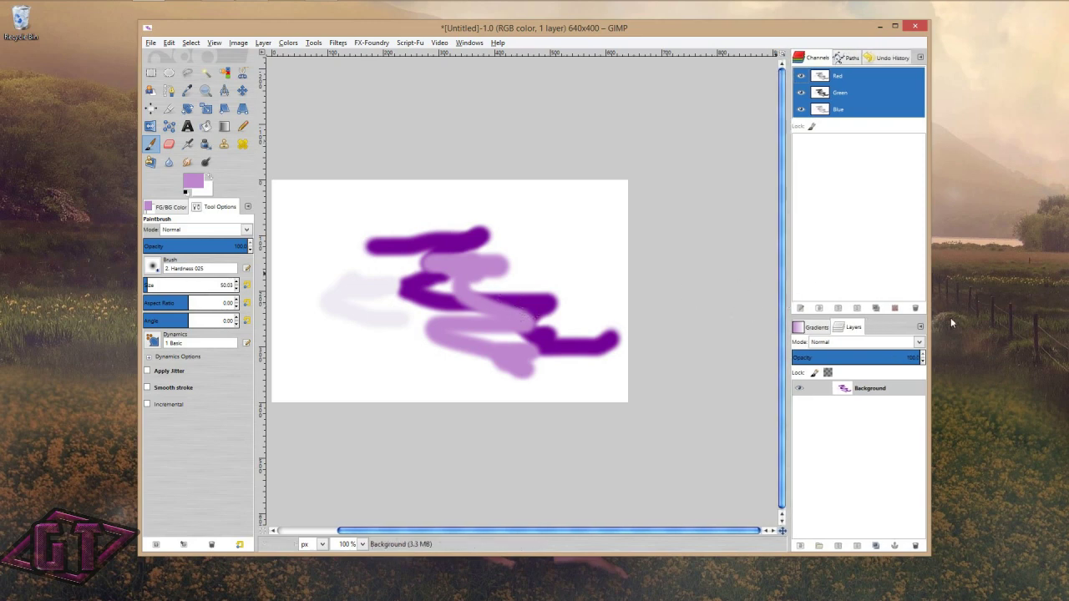
Detach the Gradients tab into a floating window over the image and close that window
left_click(815, 328)
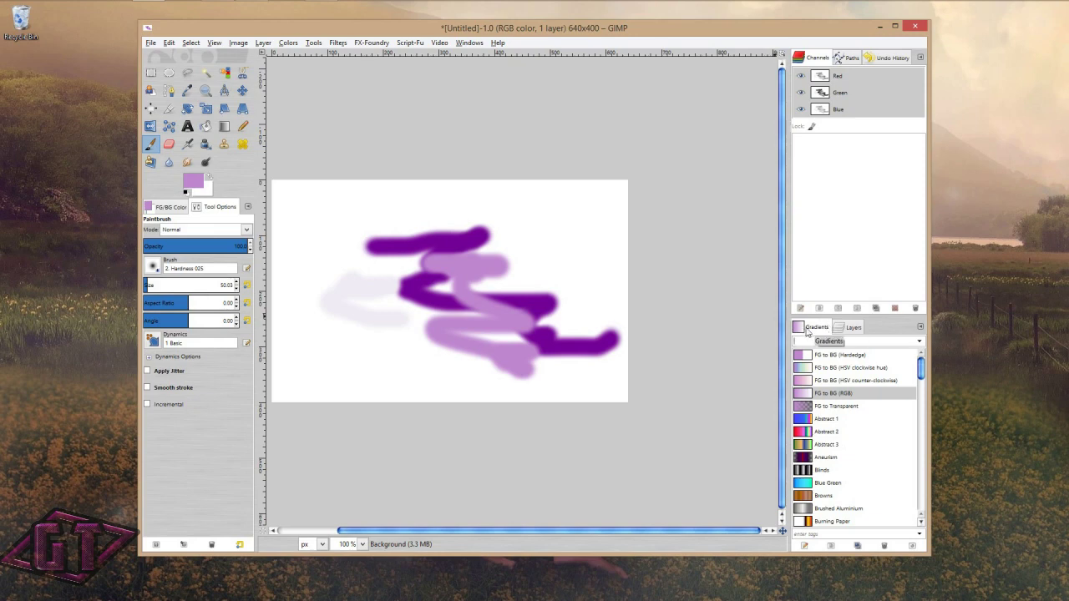
left_click_drag(807, 332, 430, 114)
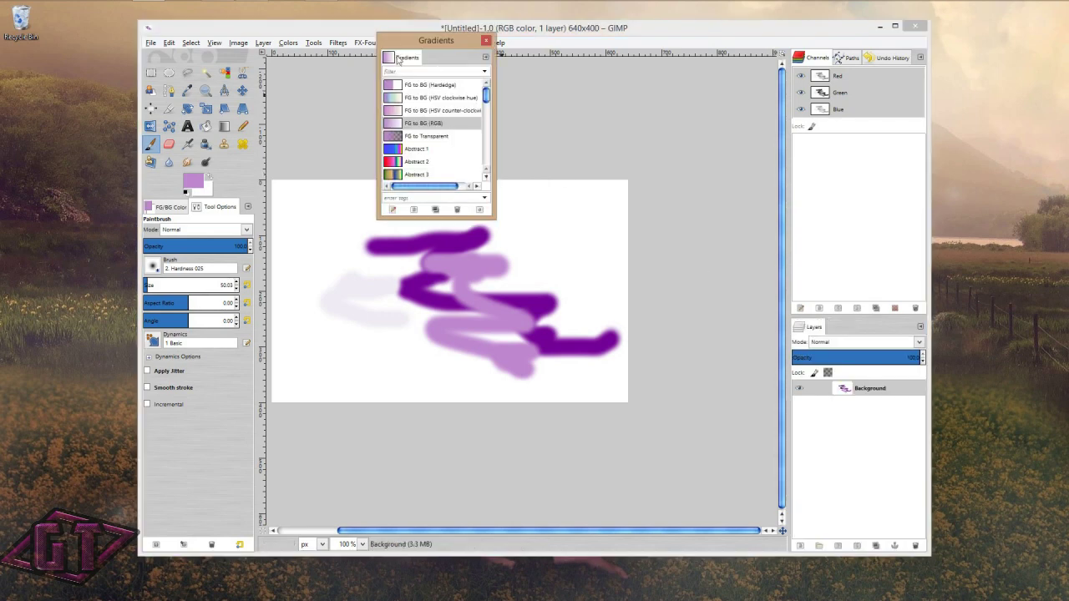
left_click_drag(398, 61, 412, 125)
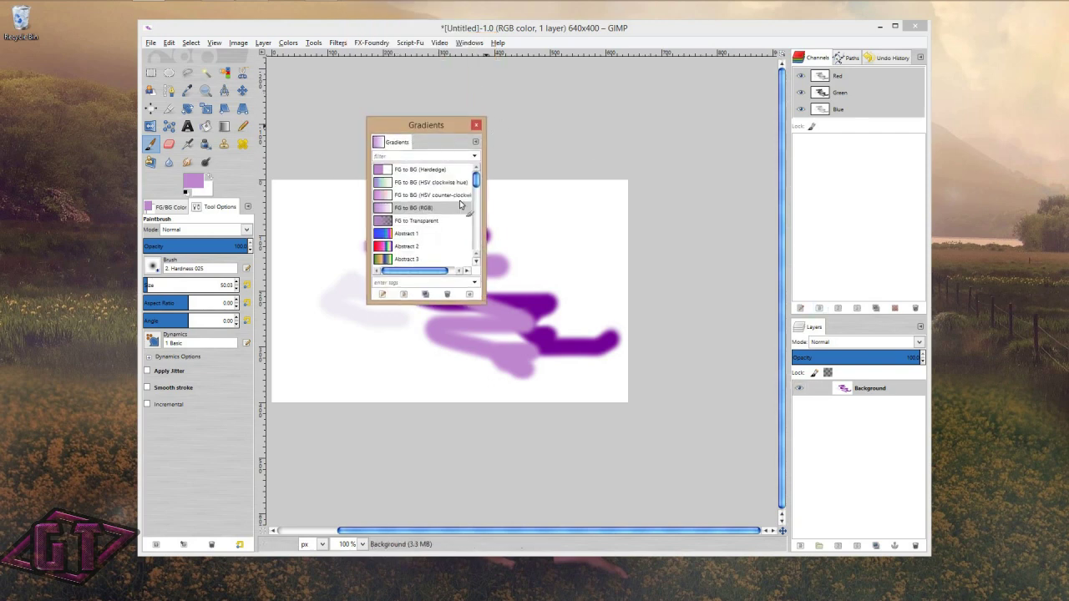
scroll(482, 182, "down", 5)
scroll(482, 182, "up", 5)
left_click(478, 126)
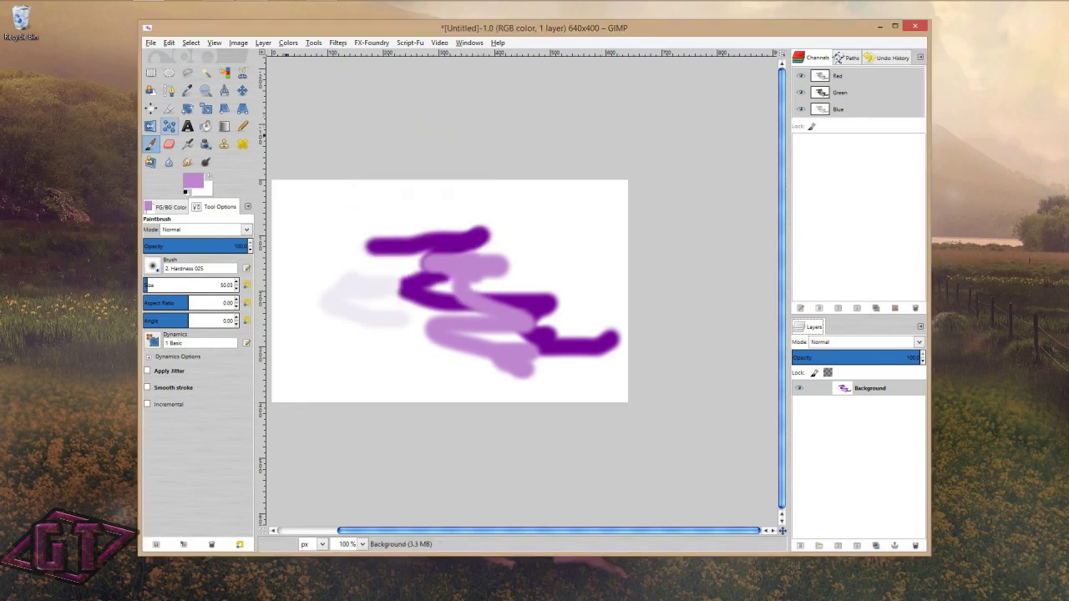
Activate the Blend tool and view the gradient list in its tool options, keeping FG to BG (RGB)
left_click(224, 127)
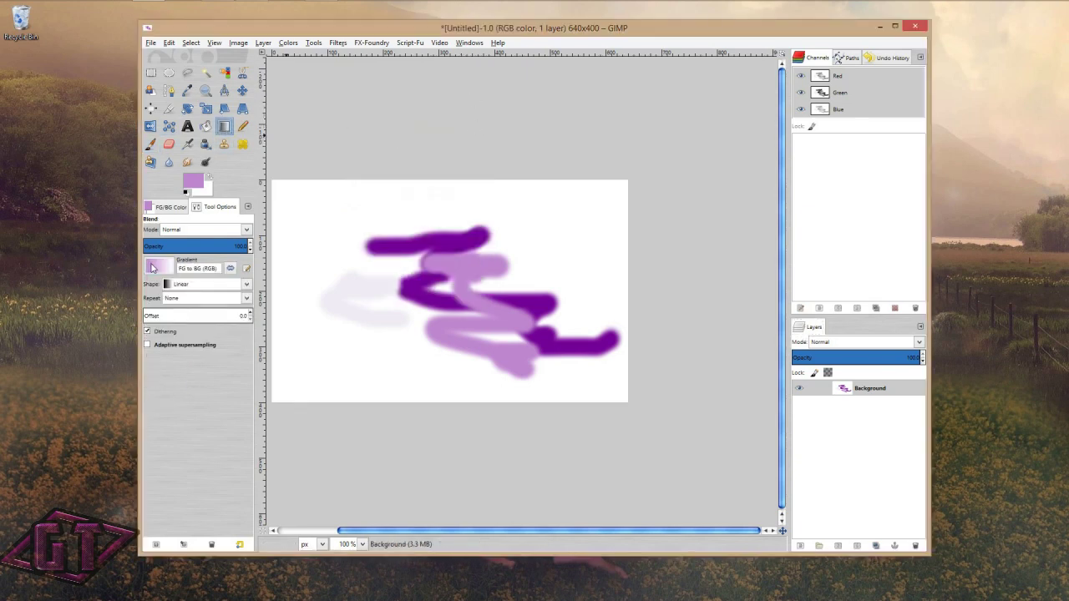
left_click(157, 267)
mouse_move(238, 296)
left_mouse_down()
mouse_move(239, 371)
mouse_move(238, 286)
left_mouse_up()
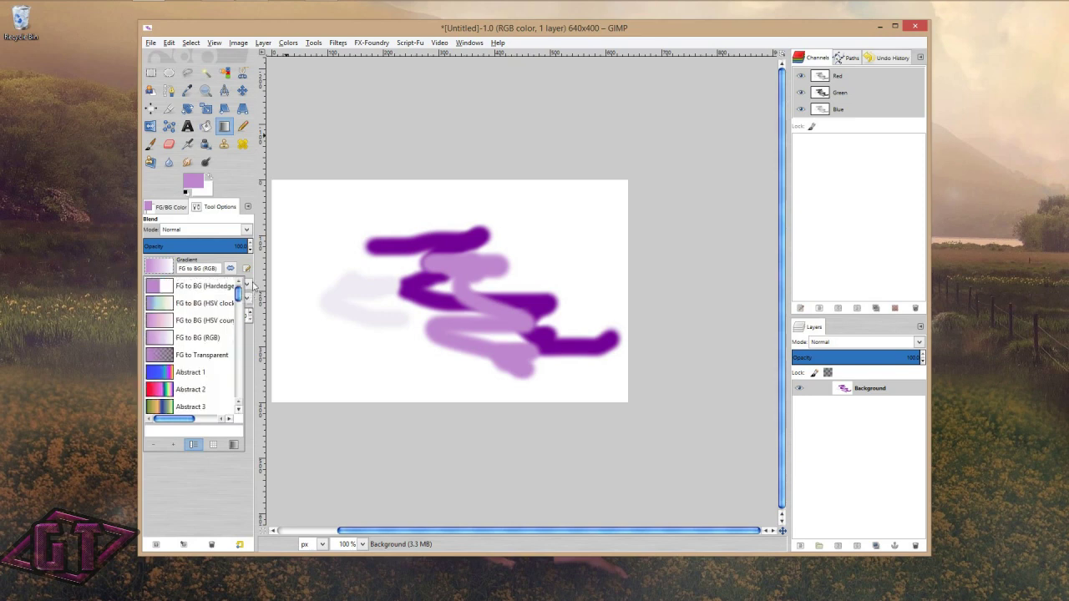
left_click(214, 515)
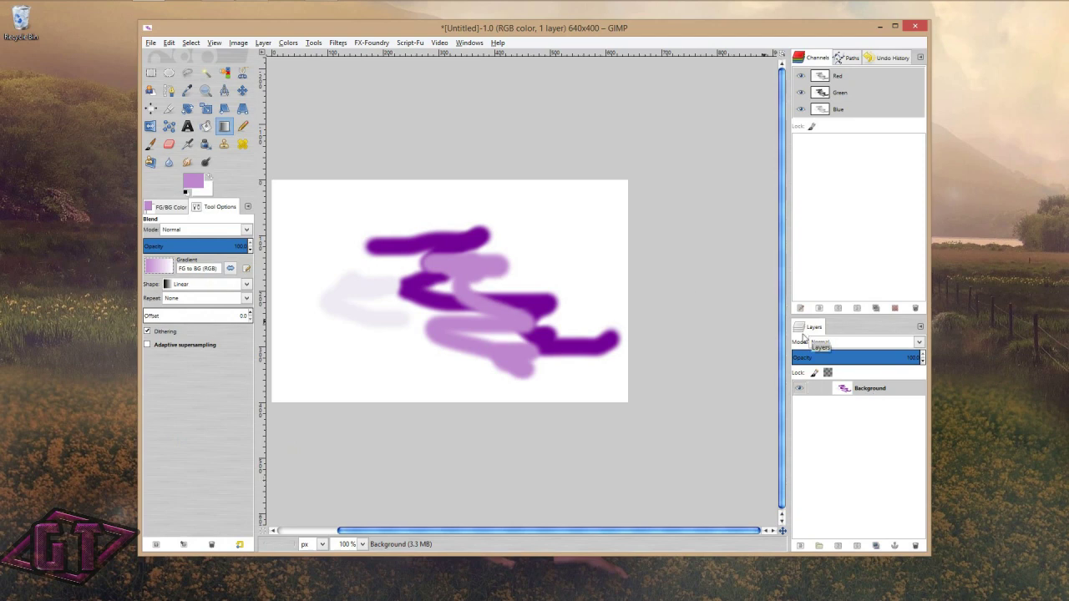
Compare the Paths and Channels tabs in the dock above Layers, finishing on Channels
left_click(835, 57)
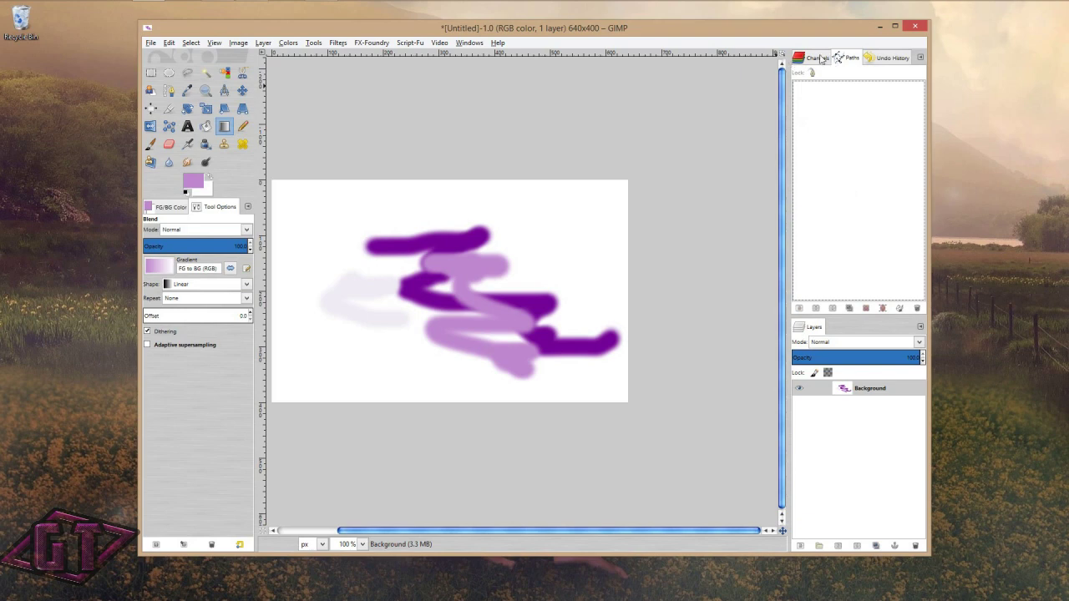
left_click(821, 59)
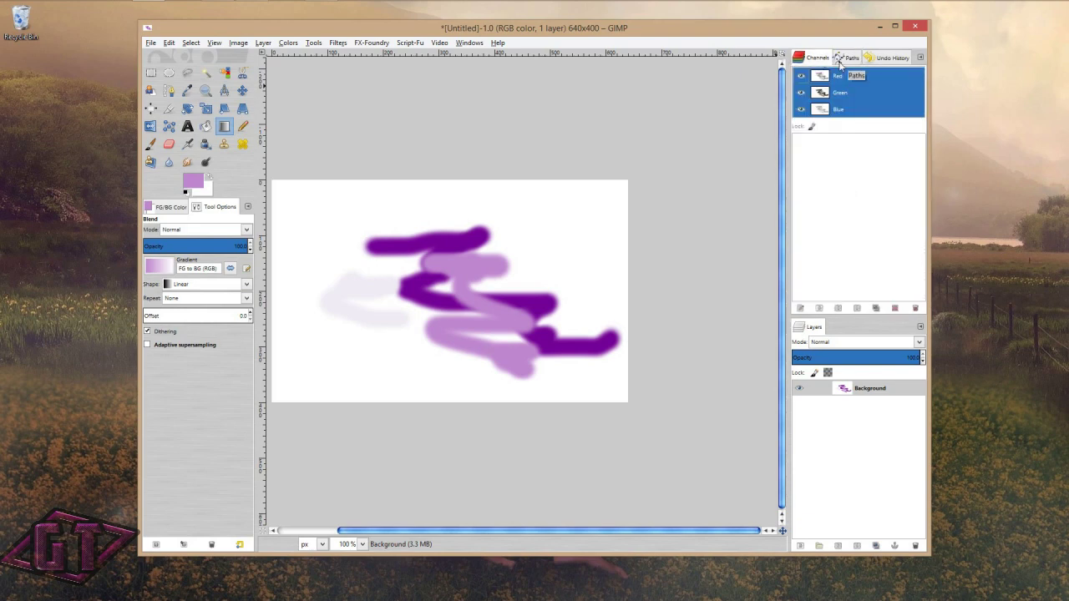
left_click(854, 58)
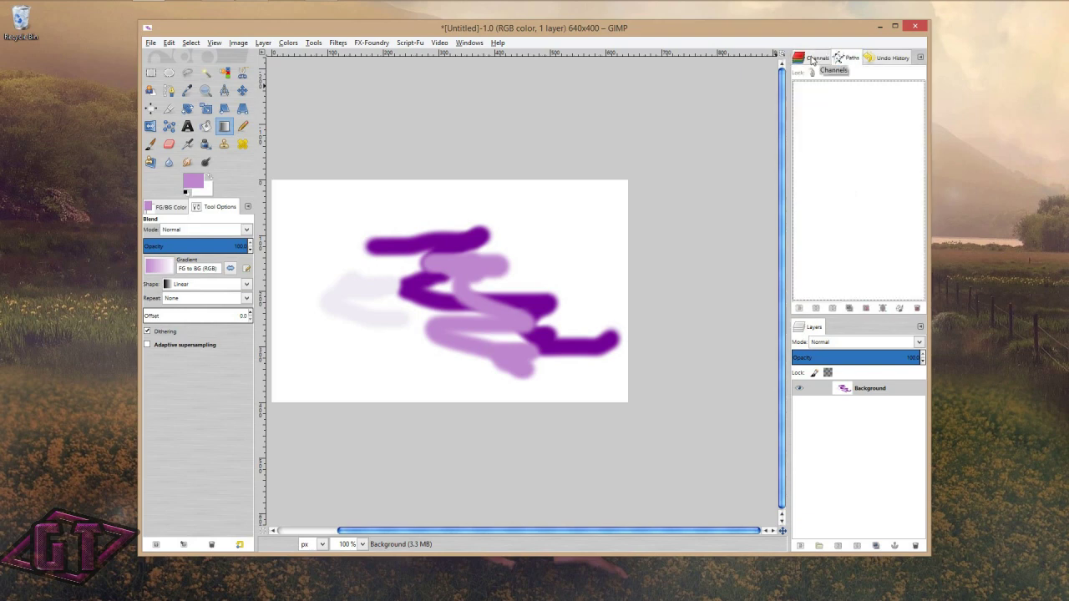
left_click(812, 60)
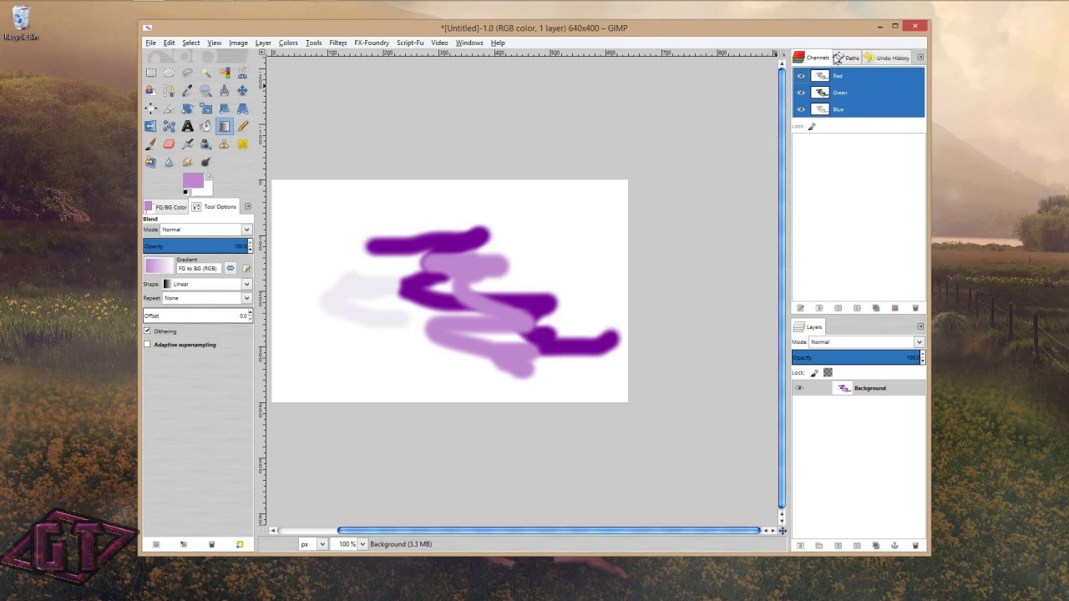
Detach the Channels tab from the dock with Paths and Undo History and close its floating window
left_click(839, 58)
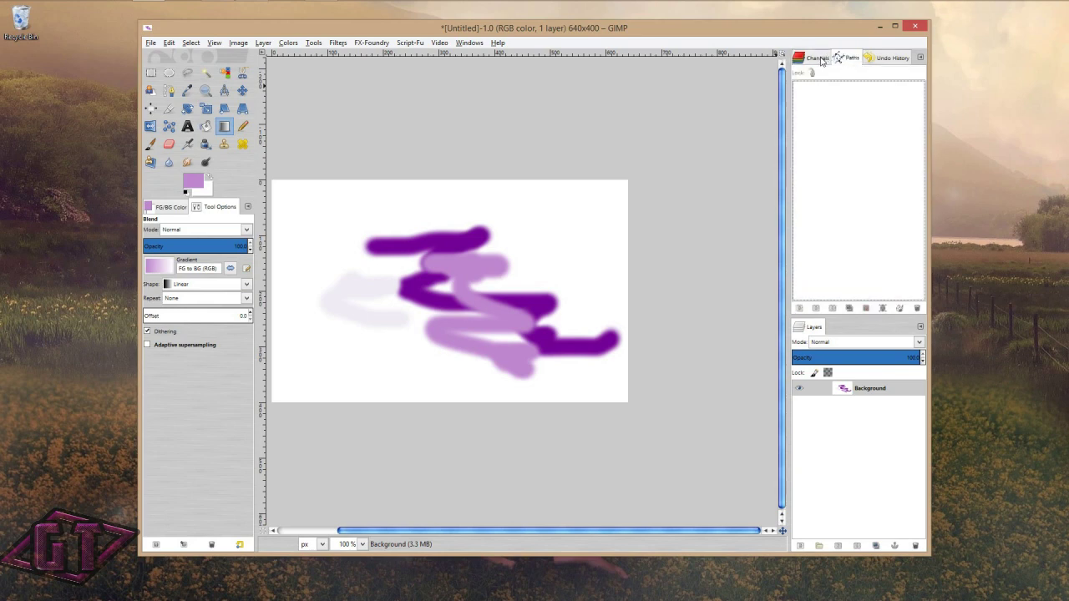
left_click(799, 62)
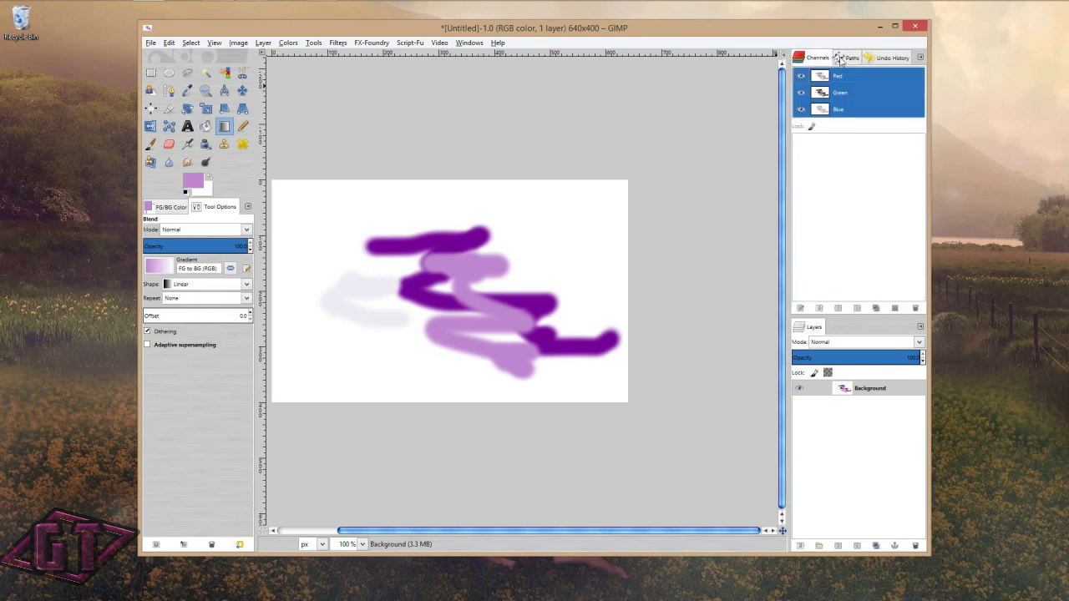
left_click(843, 59)
left_click(815, 60)
left_click_drag(767, 65, 827, 331)
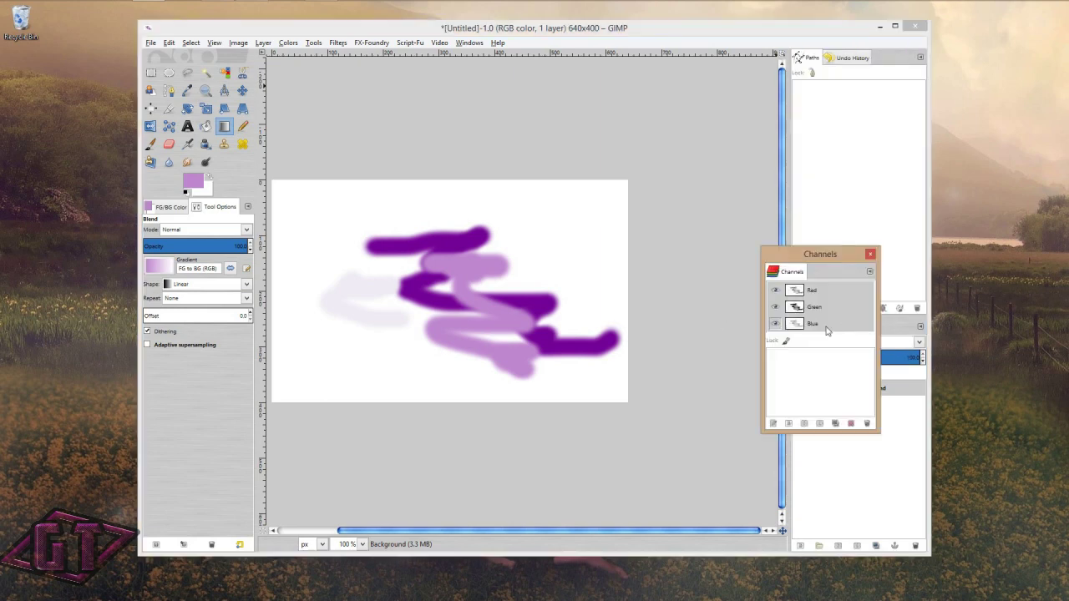
left_click_drag(829, 256, 554, 223)
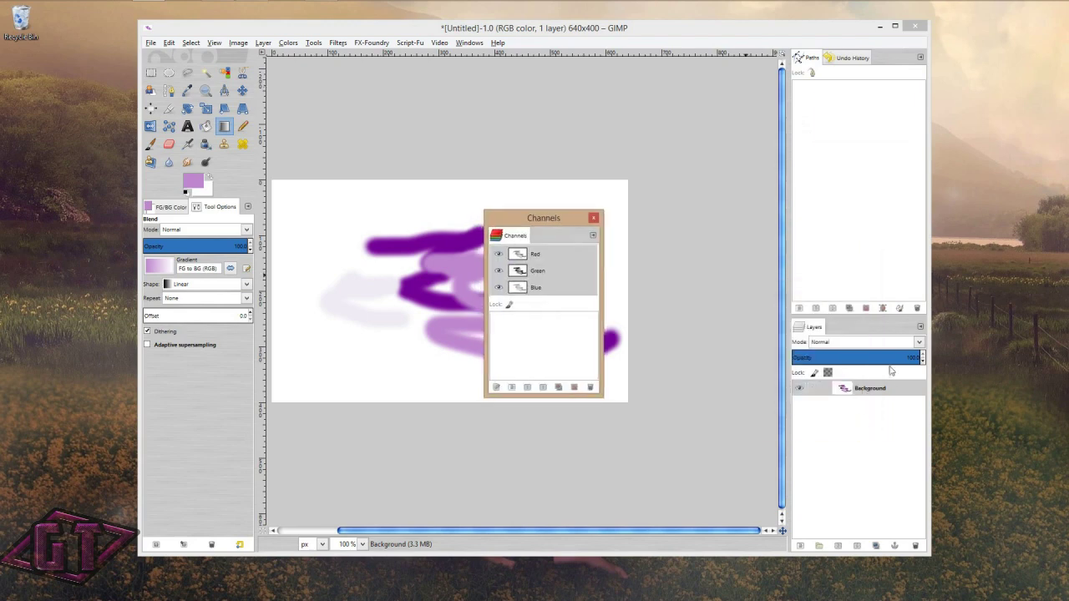
left_click(594, 218)
Add a Channels tab to the dock that holds Layers
left_click(920, 328)
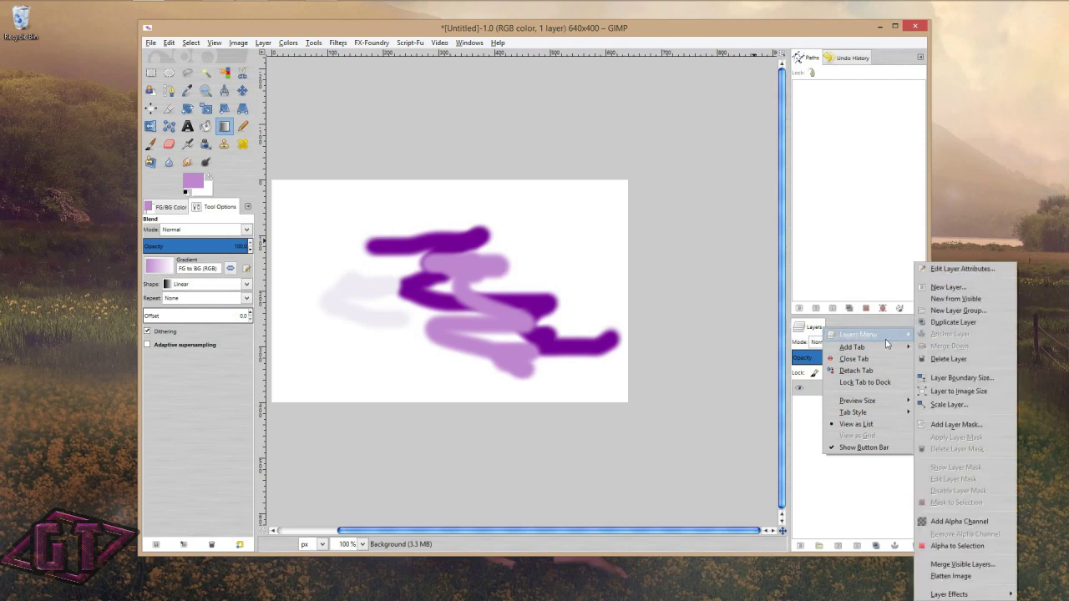
mouse_move(887, 349)
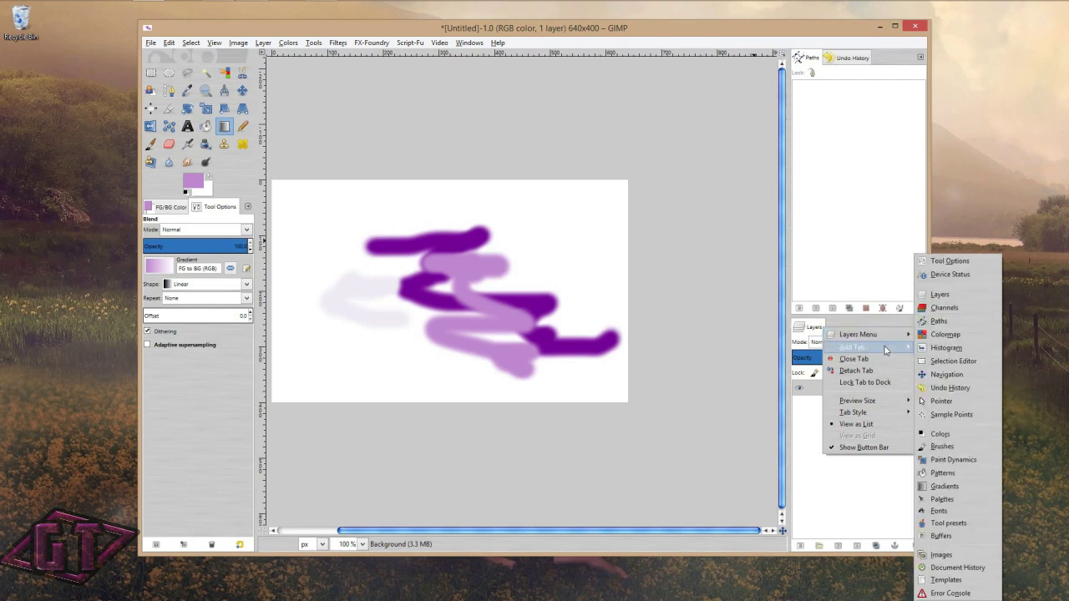
left_click(947, 311)
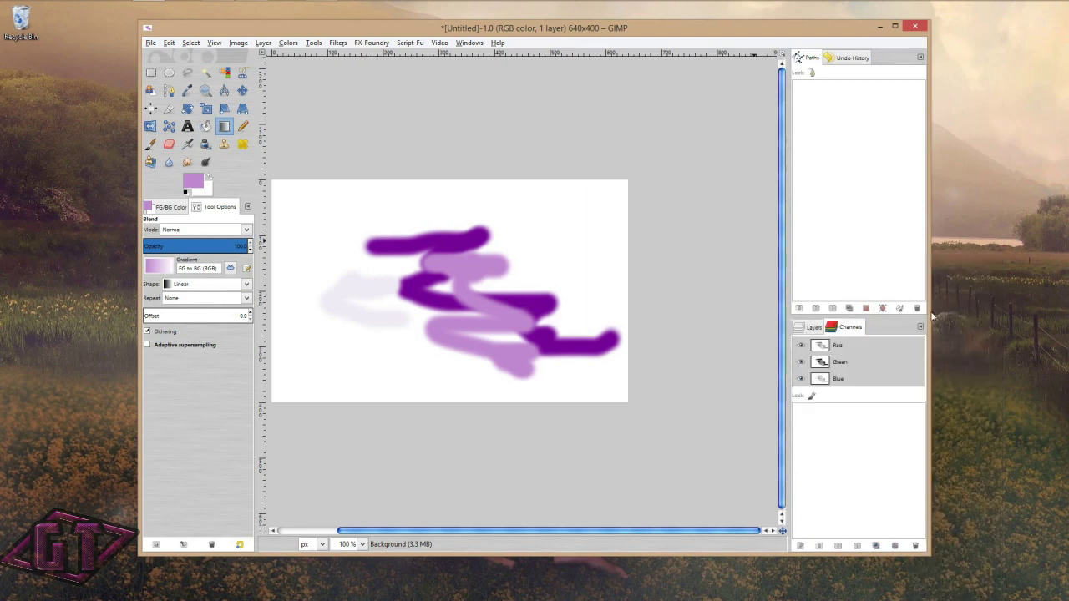
Reorder Layers after Channels by detaching and closing the Layers tab and adding it to the Channels dock again, with Layers shown
left_click_drag(814, 326, 896, 284)
left_click(905, 249)
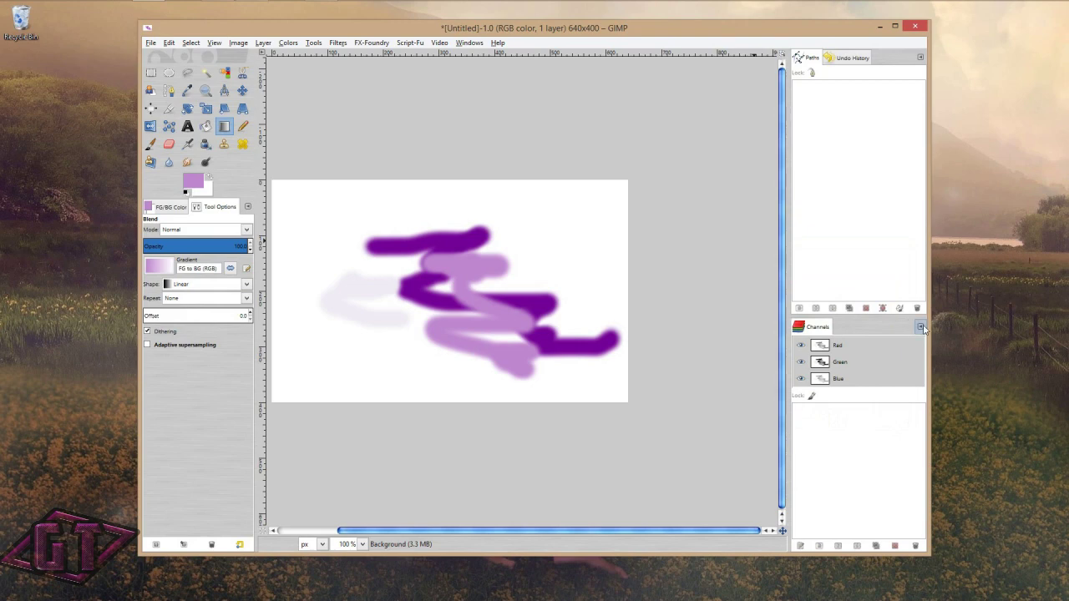
left_click(919, 327)
mouse_move(869, 349)
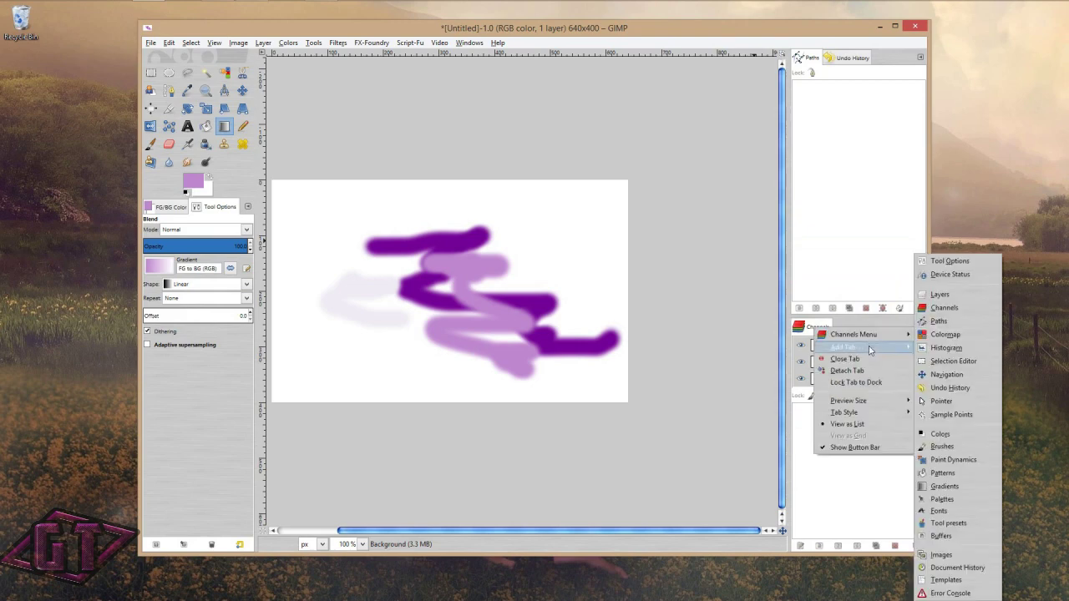
left_click(928, 304)
left_click(818, 329)
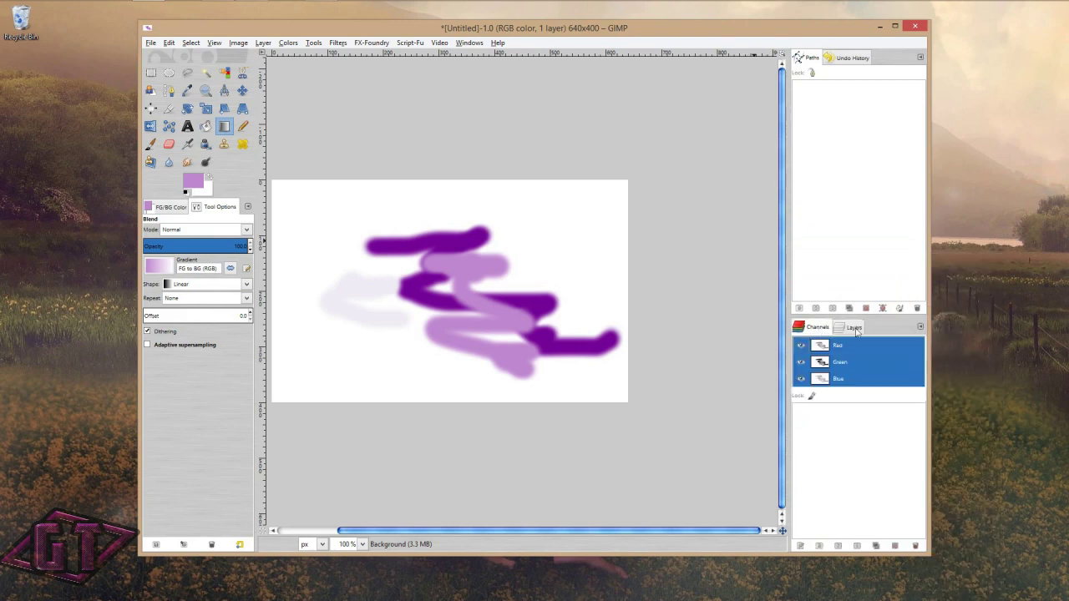
left_click(854, 329)
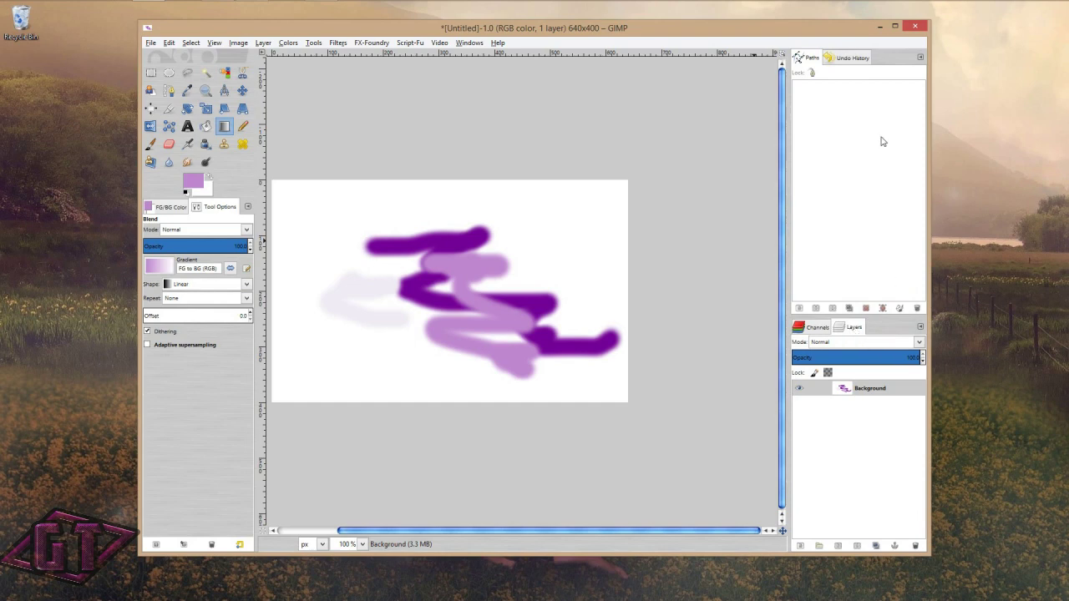
Detach the Paths tab from the Undo History dock and close its floating window
left_click(844, 57)
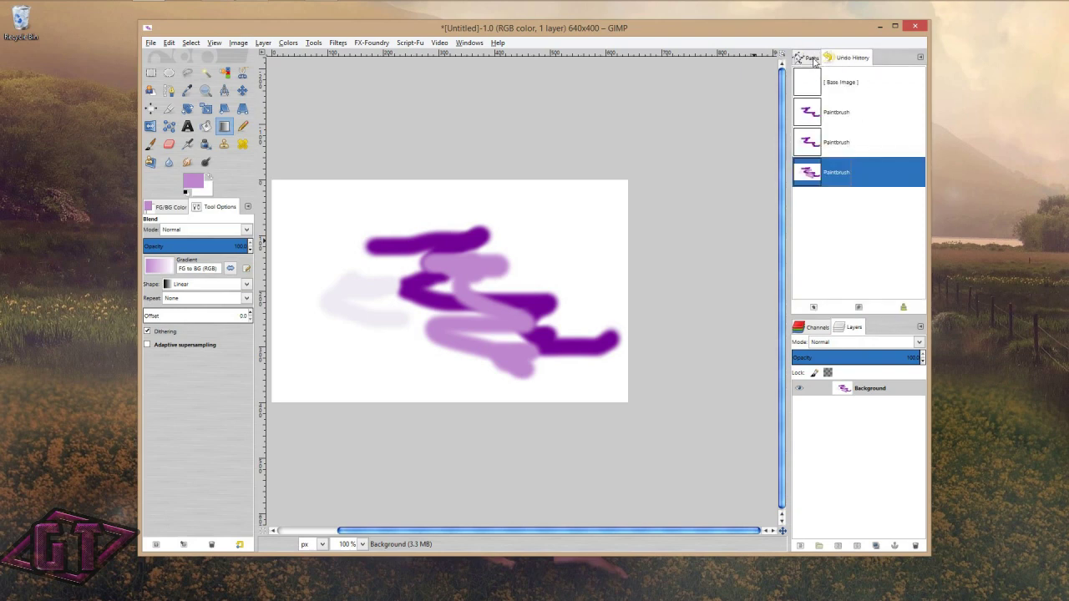
left_click(810, 59)
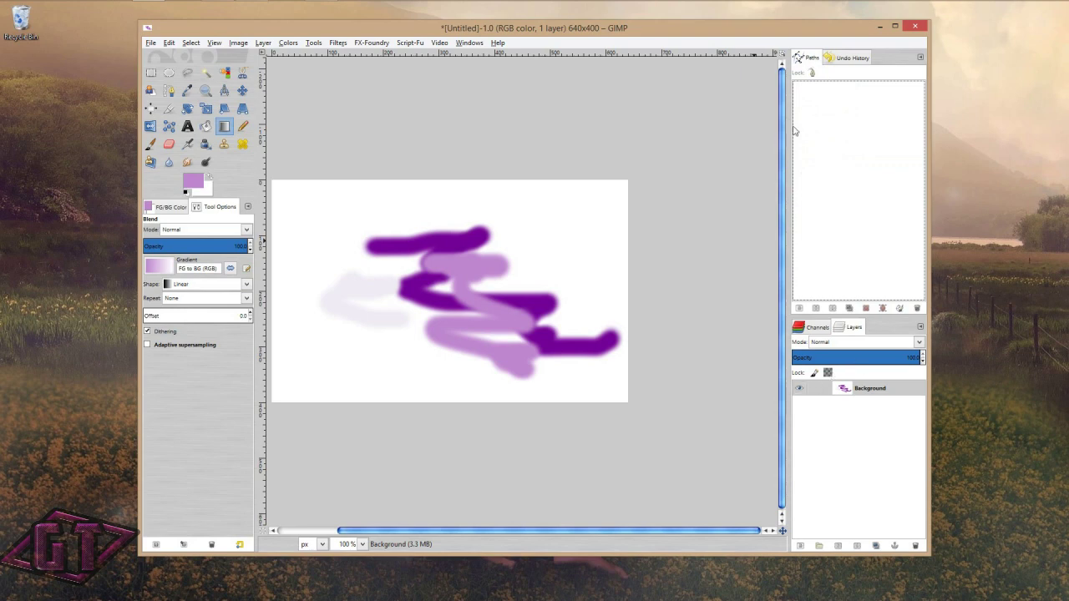
left_click_drag(813, 59, 818, 92)
left_click_drag(845, 329, 826, 242)
left_click_drag(910, 251, 629, 184)
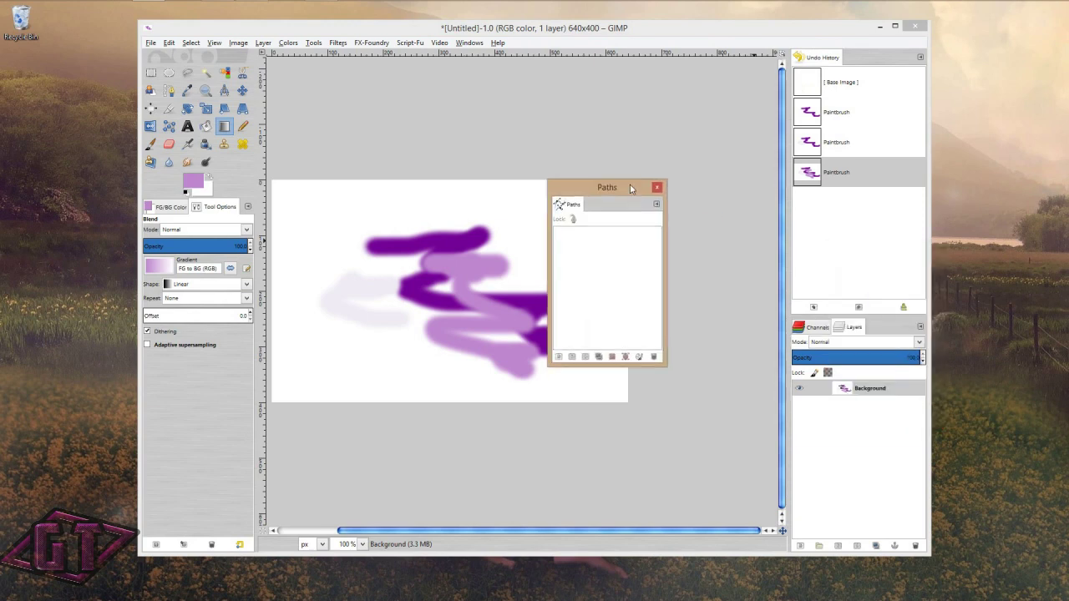
left_click(658, 185)
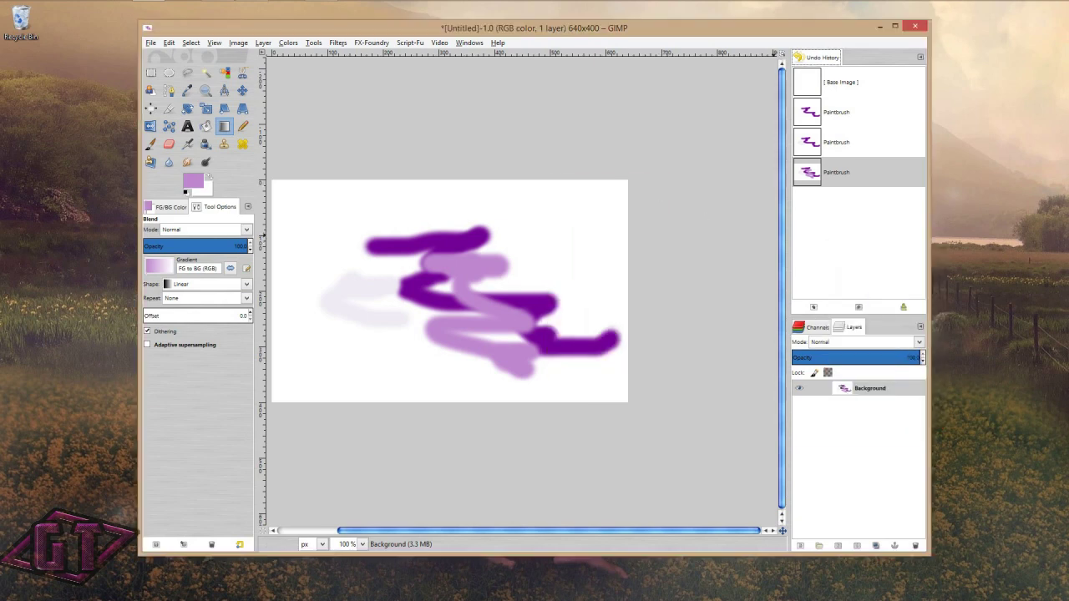
Add a Paths tab to the dock with Channels and Layers and look through its three tabs, finishing on Layers
left_click(920, 327)
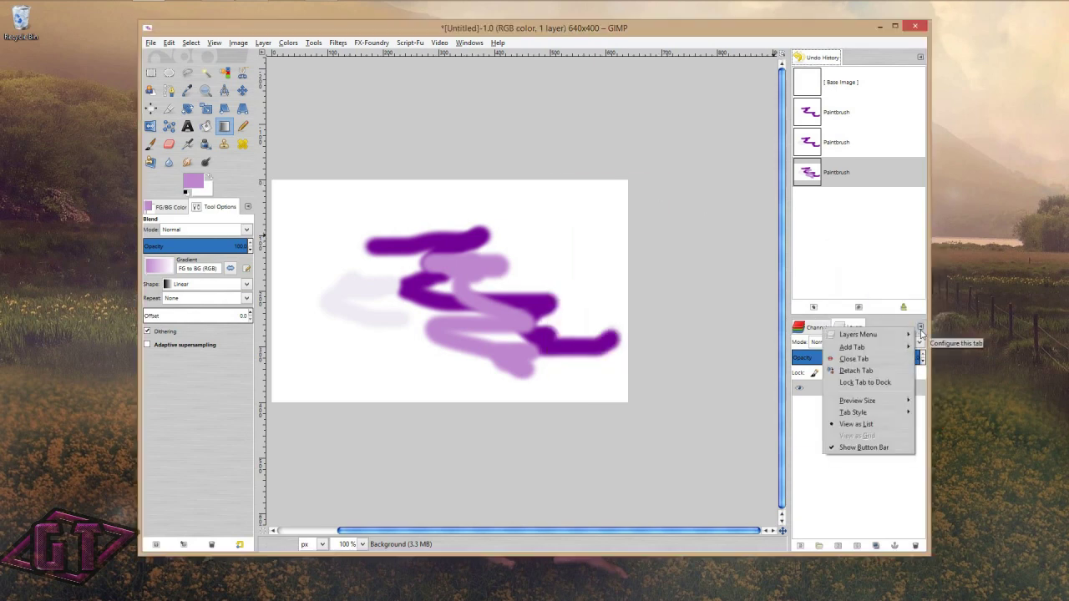
mouse_move(891, 349)
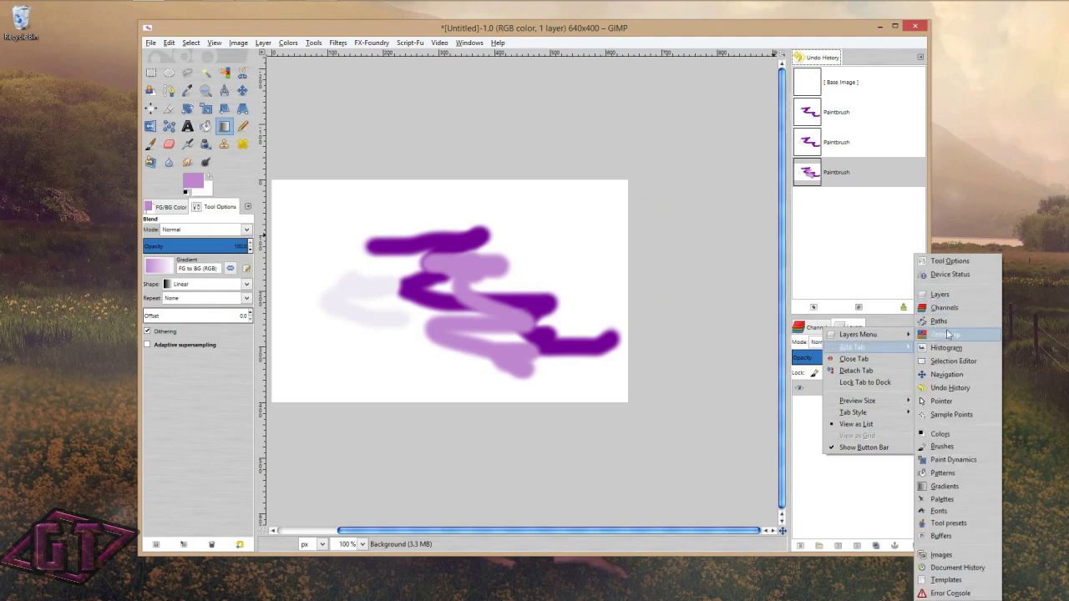
left_click(942, 321)
left_click(853, 327)
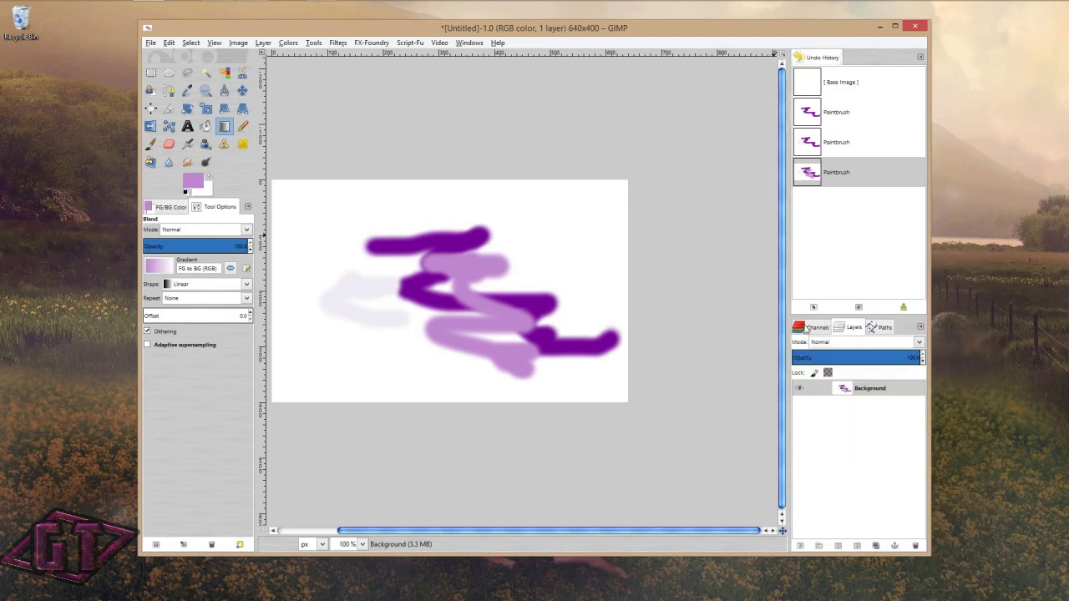
left_click(810, 328)
left_click(858, 329)
left_click(882, 328)
left_click(817, 328)
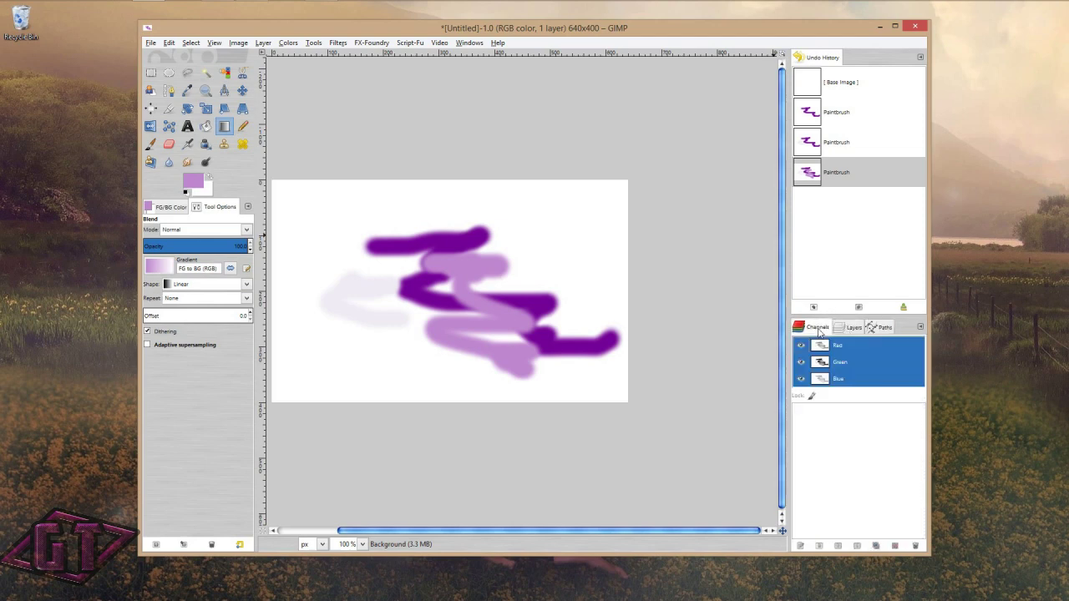
left_click(844, 328)
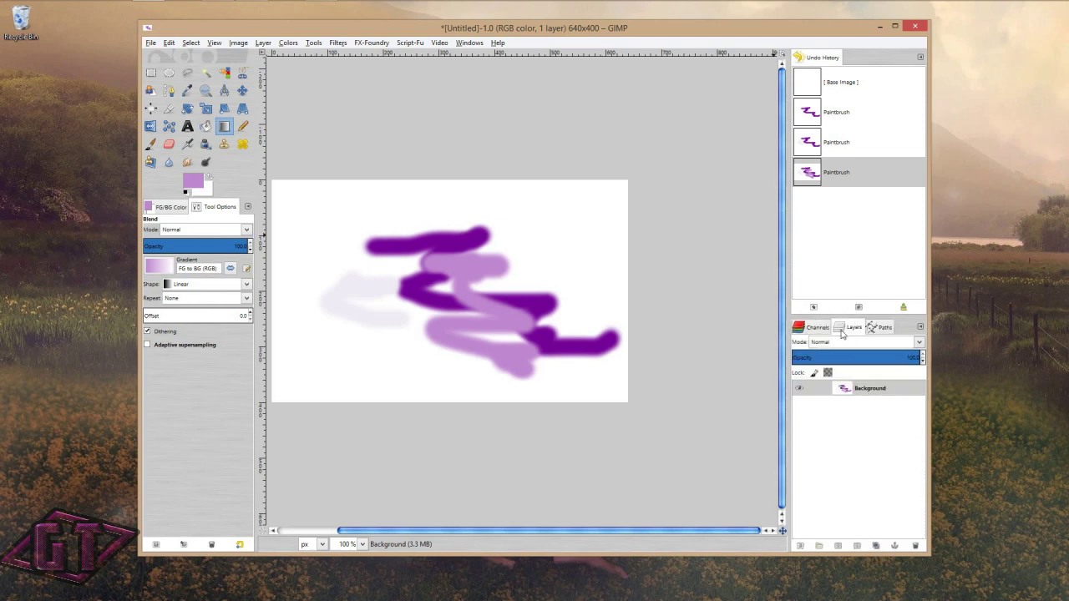
Make the Channels, Layers and Paths dock slightly taller and compare its tabs, finishing on Channels
left_click_drag(851, 318, 851, 311)
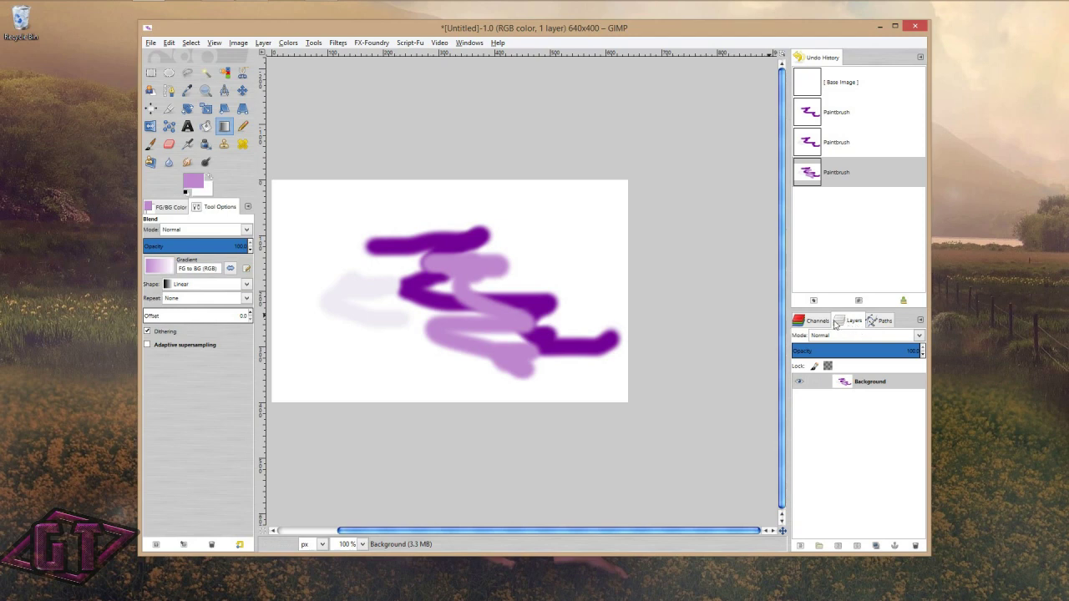
left_click(818, 325)
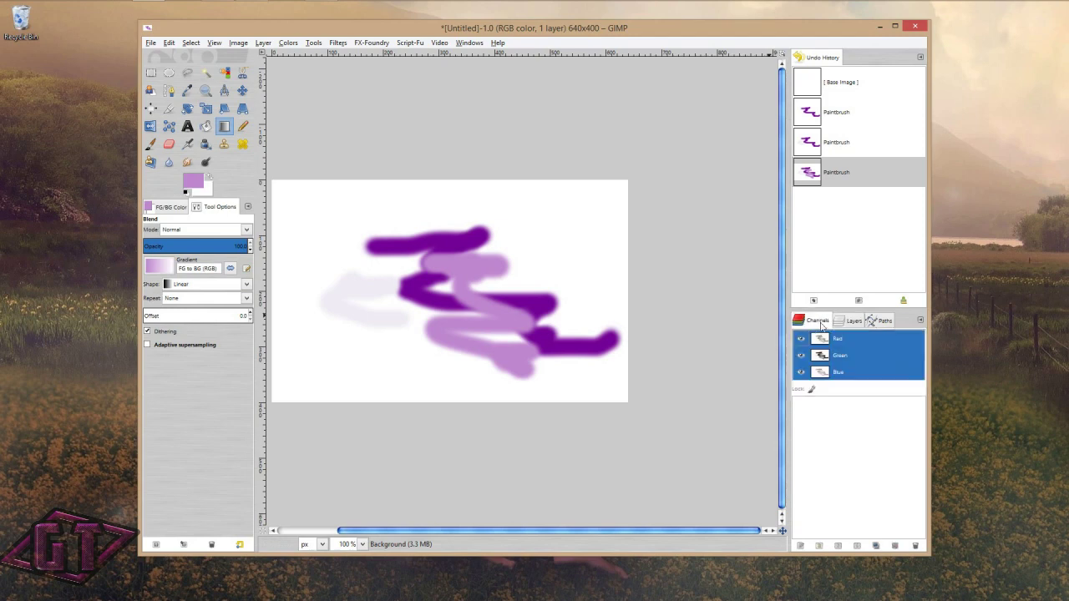
left_click(875, 322)
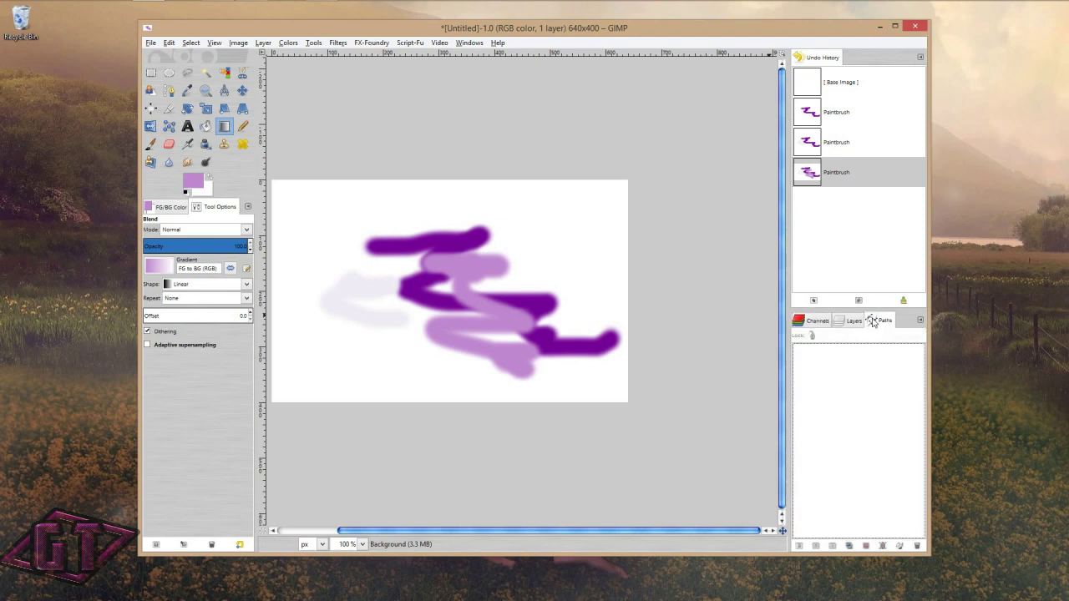
left_click(855, 323)
left_click(875, 323)
left_click(820, 325)
left_click(869, 322)
left_click(821, 326)
Reorder Layers after Paths by detaching and closing the Layers tab and adding it to the dock again
left_click_drag(845, 324, 874, 326)
left_click(926, 246)
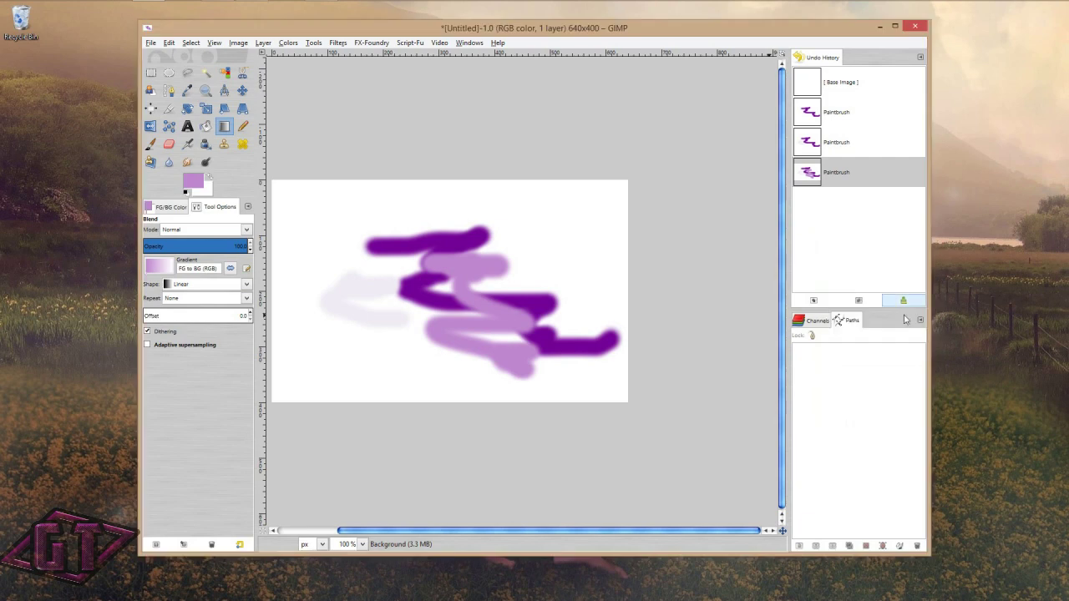
left_click(920, 322)
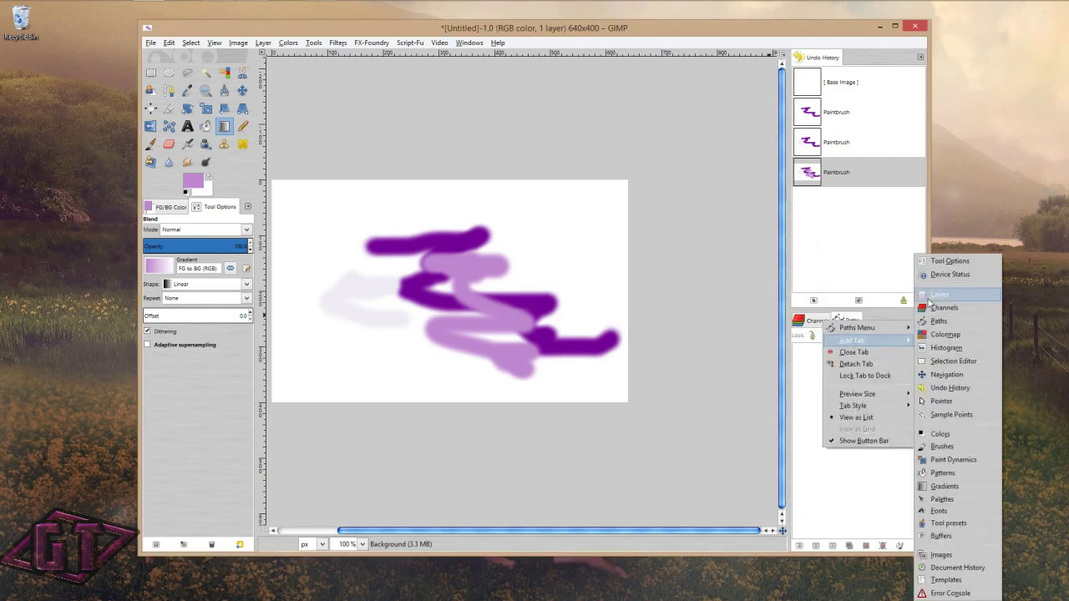
key("Escape")
key("ctrl+l")
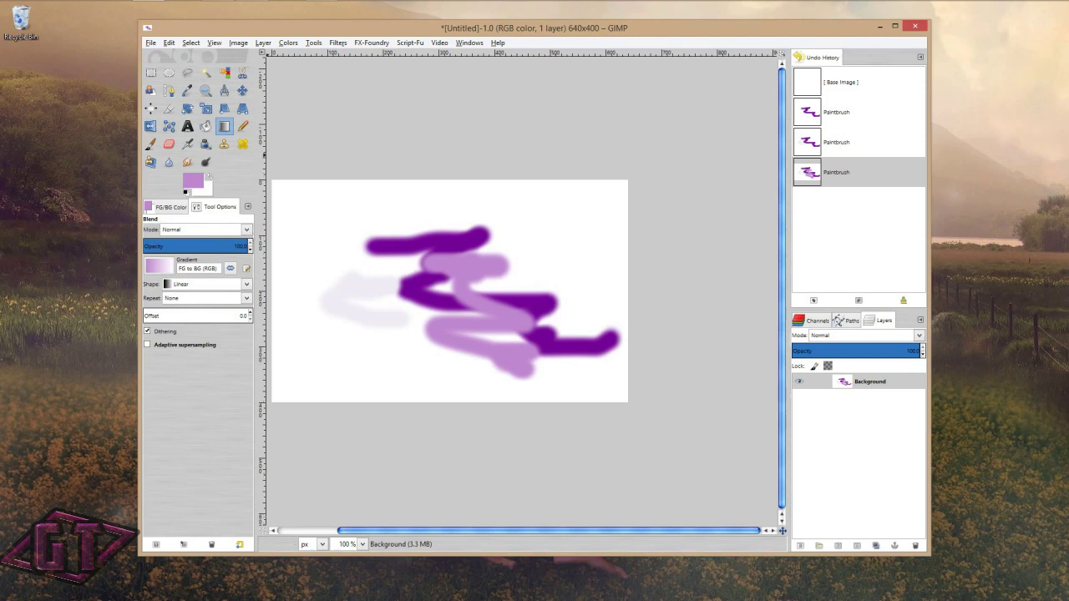
Detach Tool Options from the FG/BG Color dock, close its window, and add a Tool Options tab beside Undo History
left_click_drag(214, 207, 706, 68)
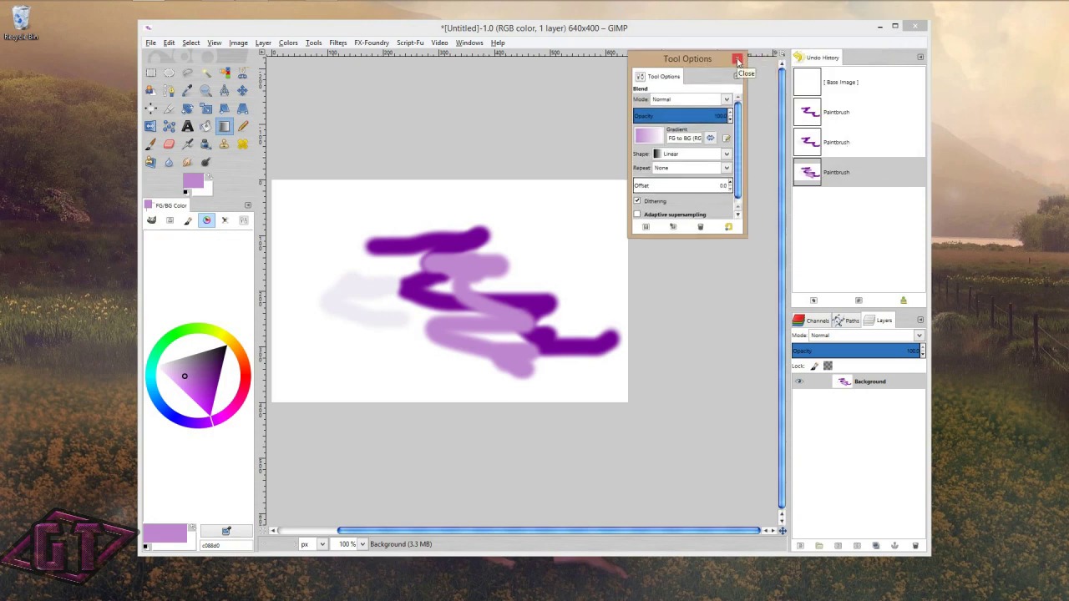
left_click(737, 58)
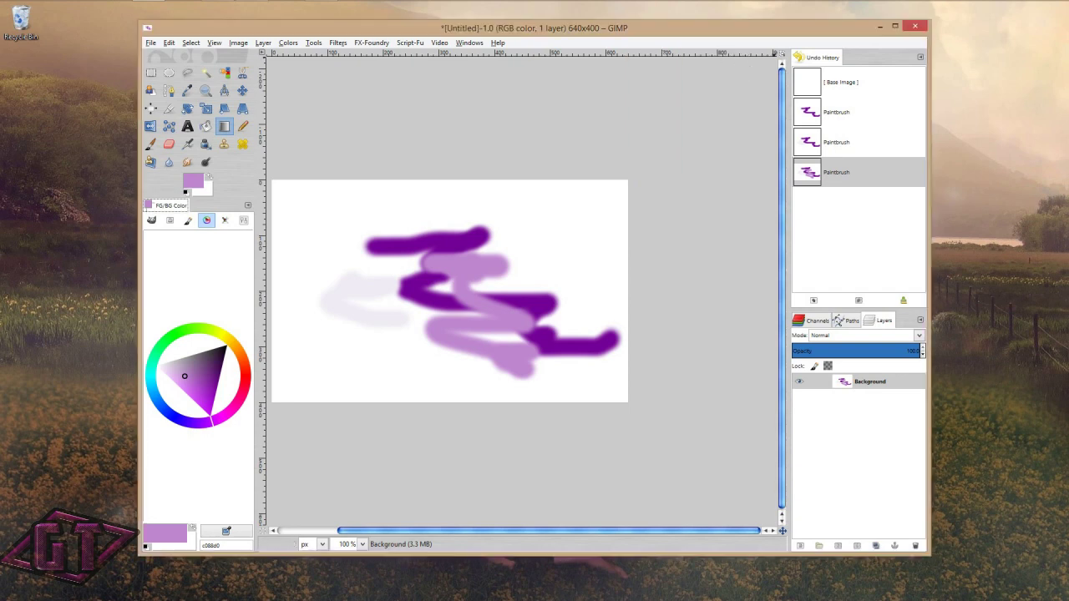
left_click(919, 57)
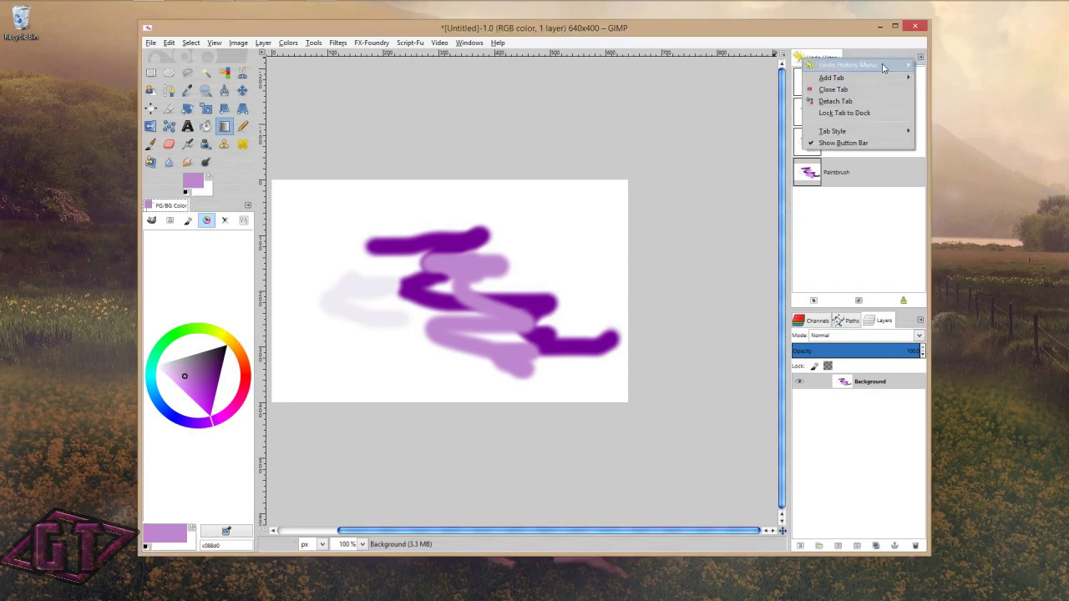
mouse_move(870, 78)
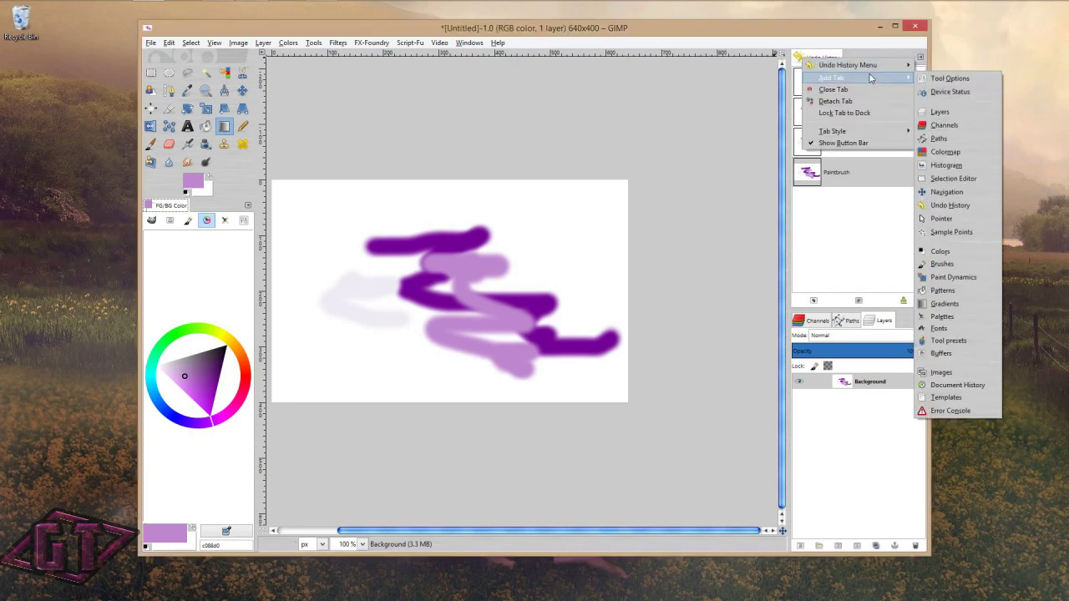
left_click(942, 78)
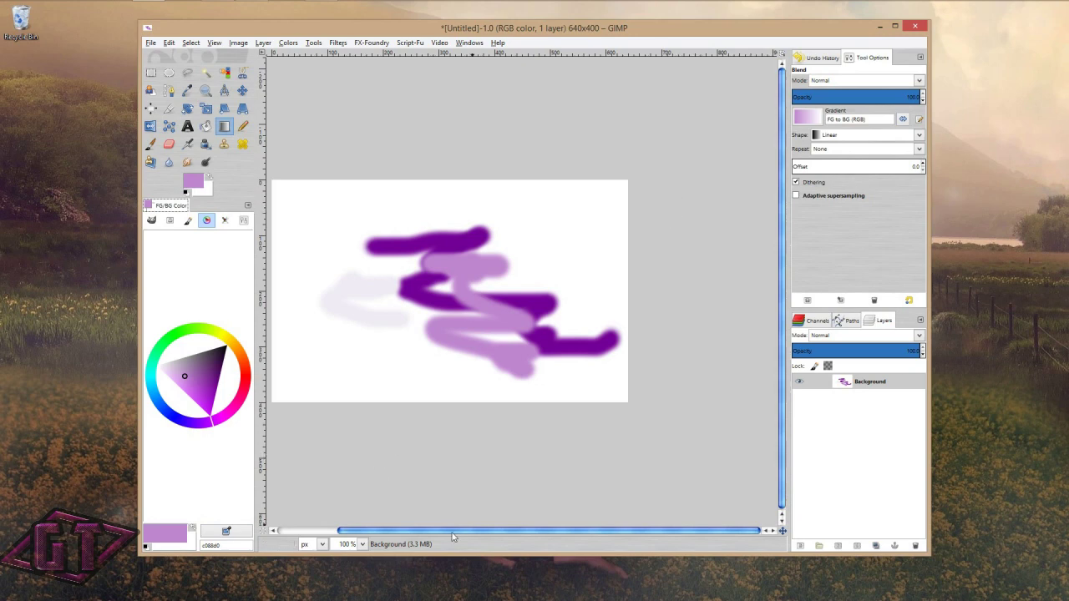
left_click_drag(434, 535, 392, 540)
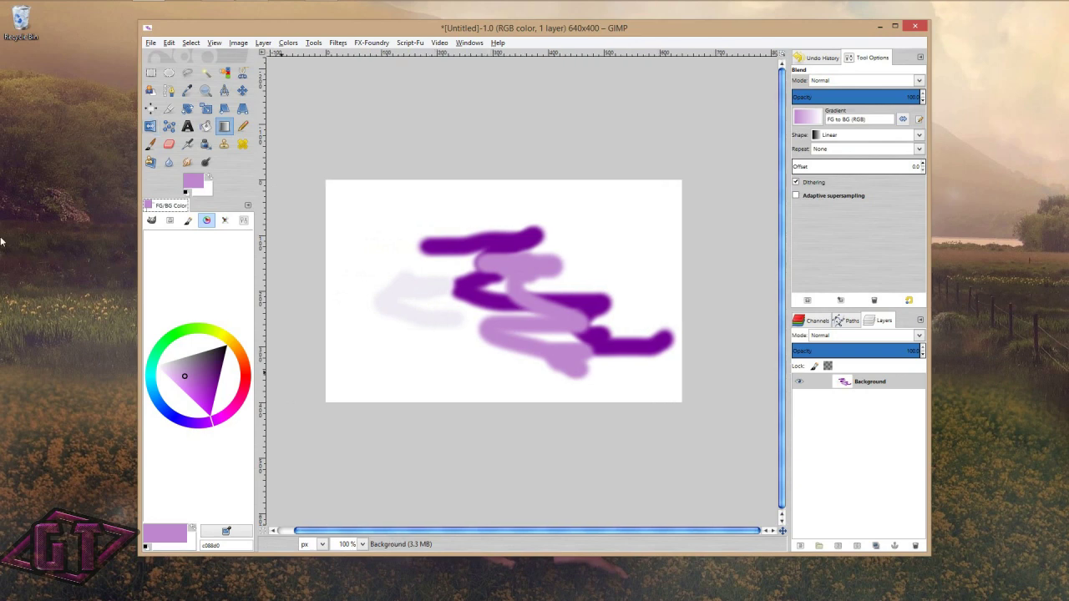
Launch Action! from the installed Windows apps, and close its main window and its Information window
mouse_move(3, 597)
left_click(14, 591)
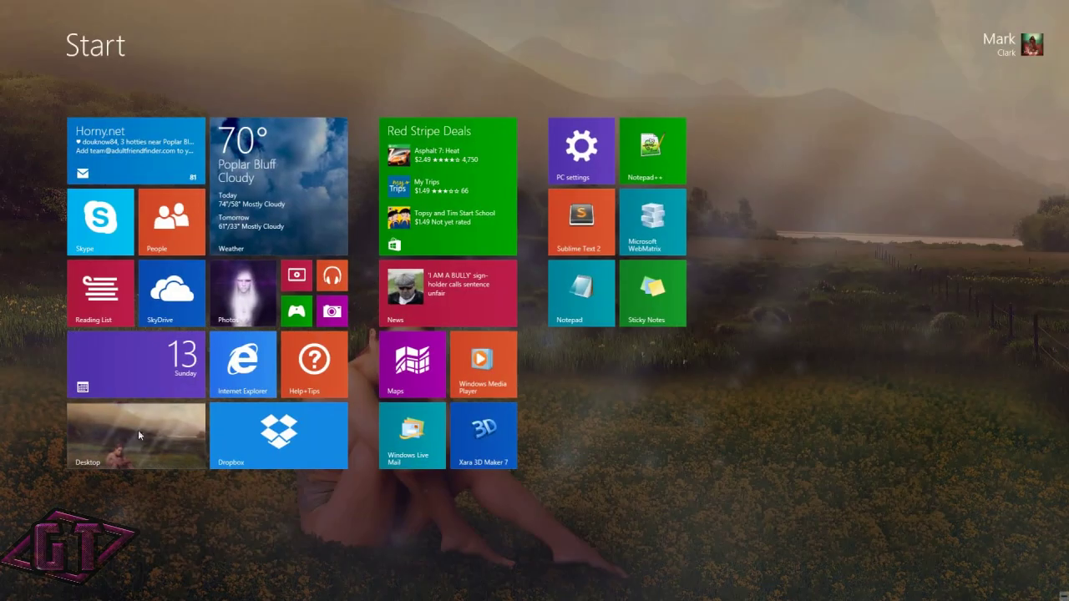
left_click(76, 567)
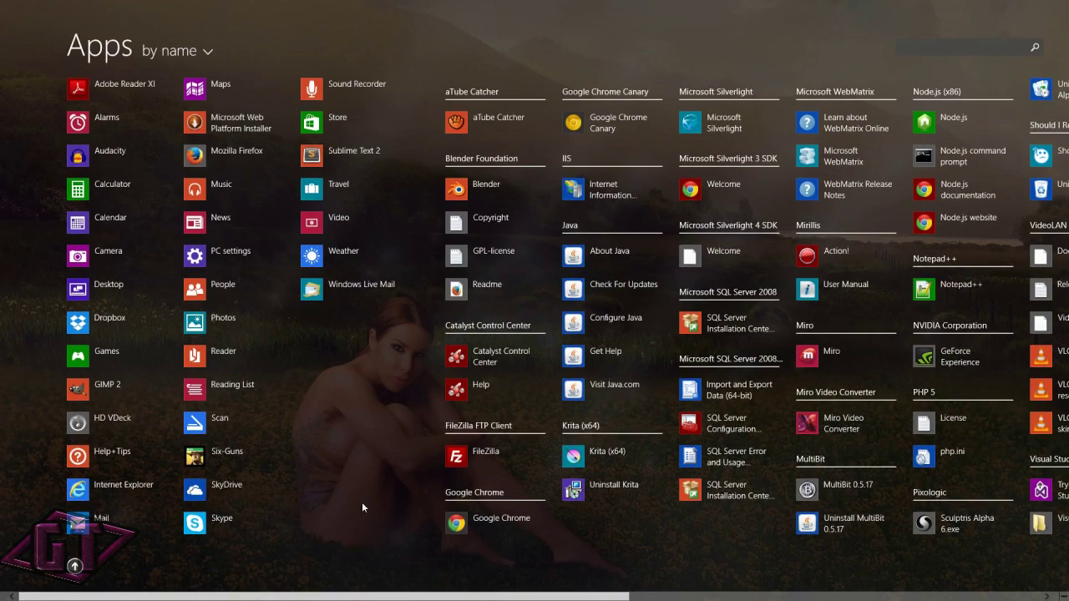
scroll(362, 502, "down", 3)
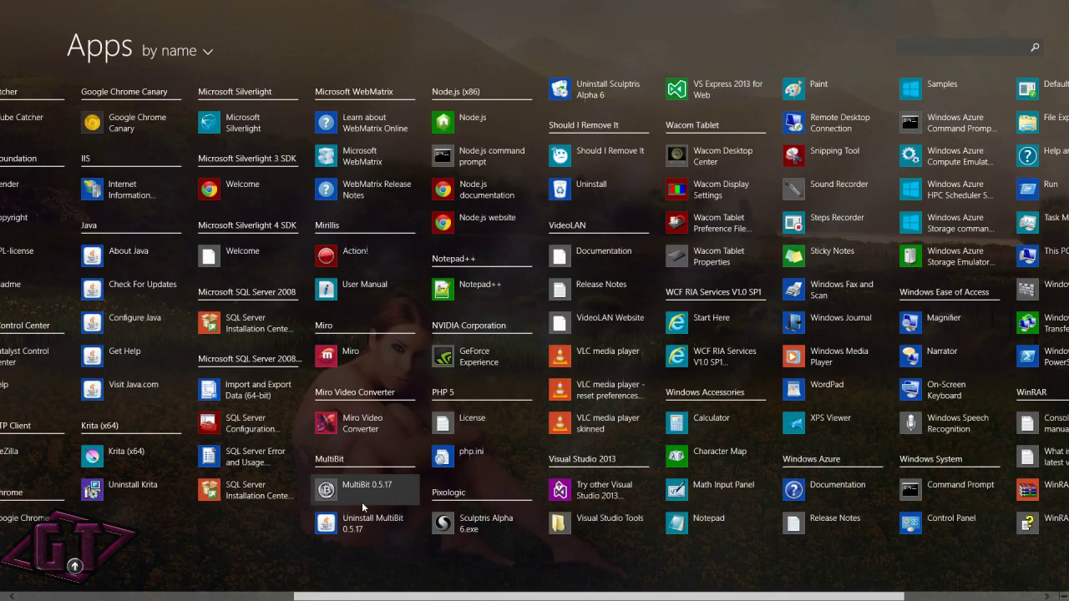
left_click(349, 254)
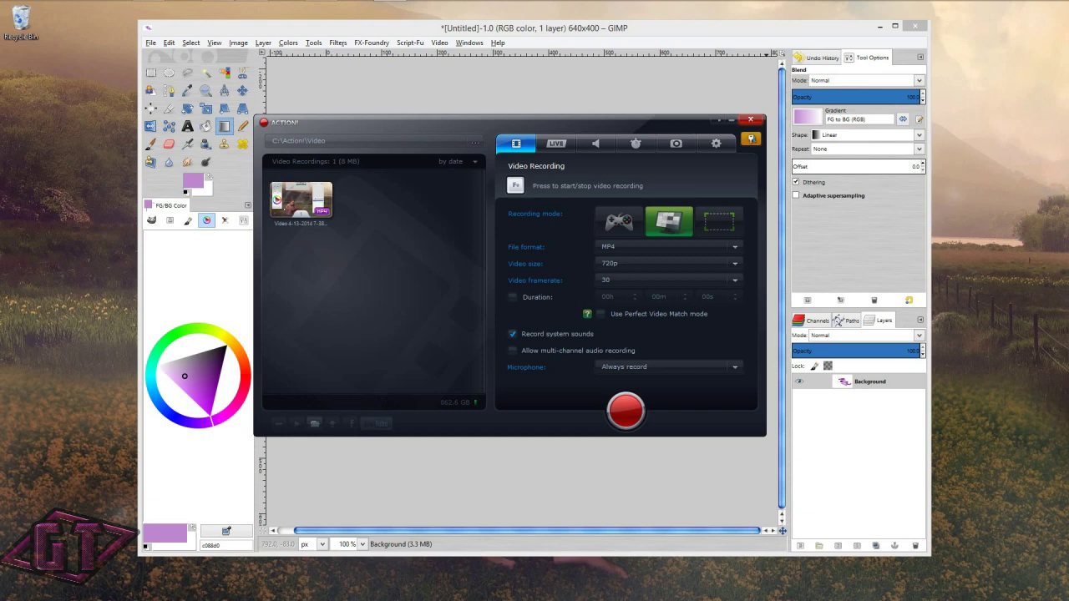
left_click(751, 120)
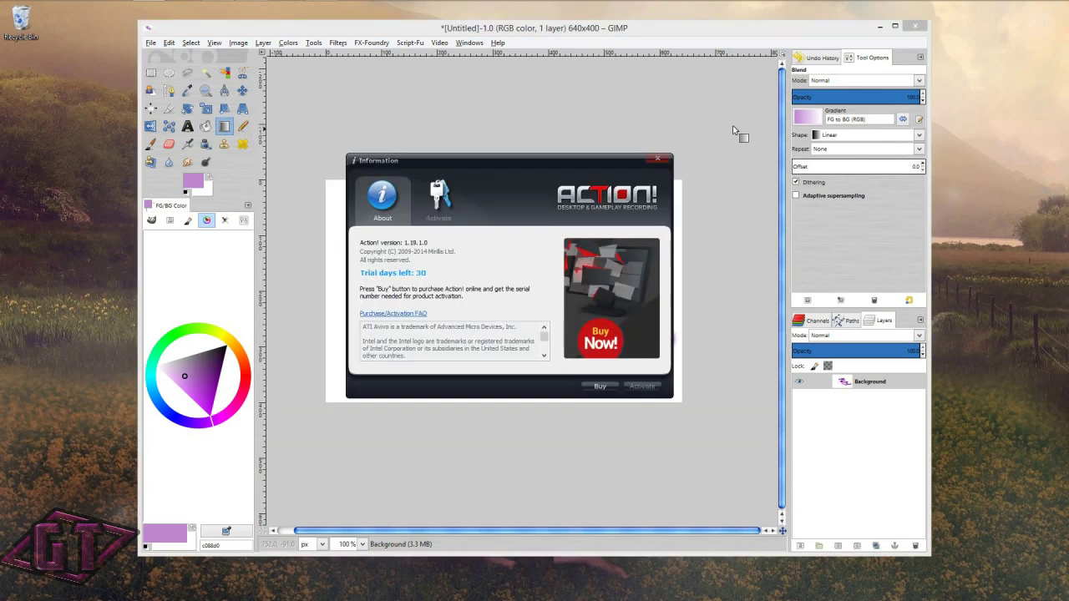
left_click(658, 159)
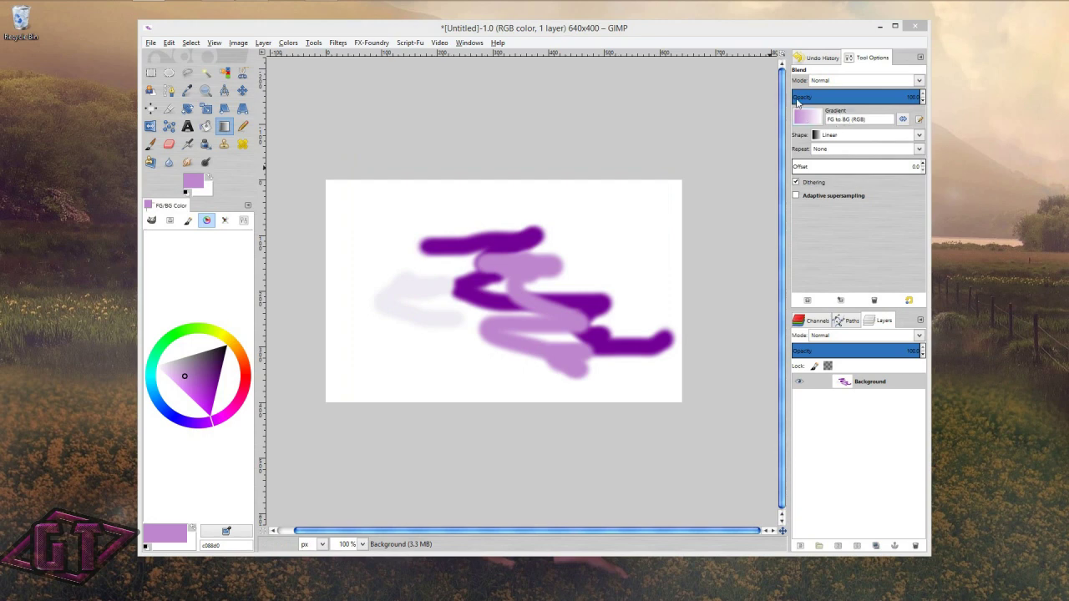
Compare the Undo History and Tool Options tabs in the upper dock, finishing on Tool Options
left_click(833, 58)
left_click(862, 59)
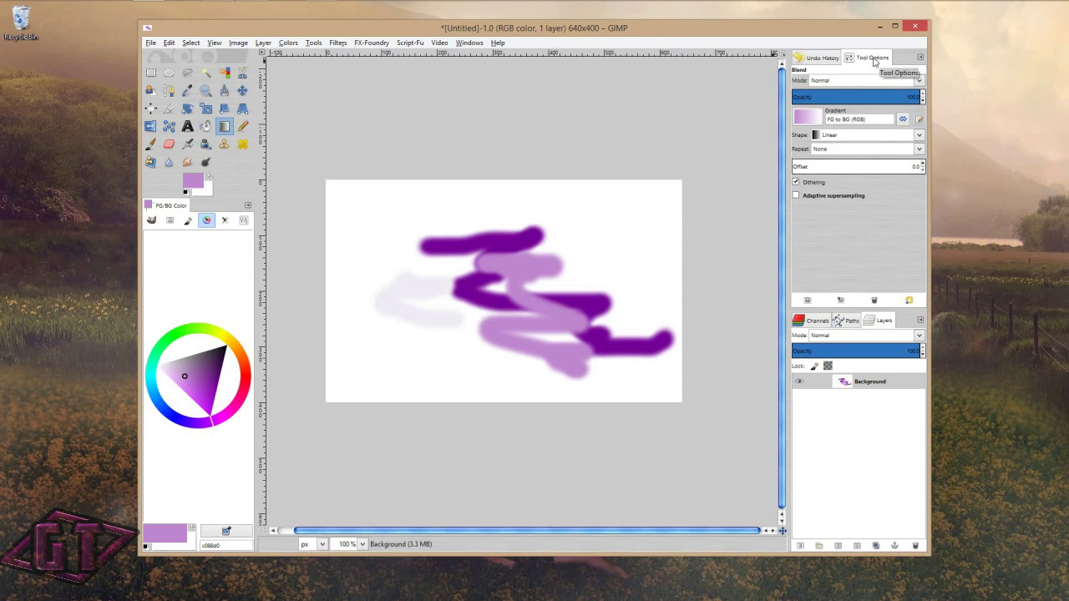
left_click(822, 58)
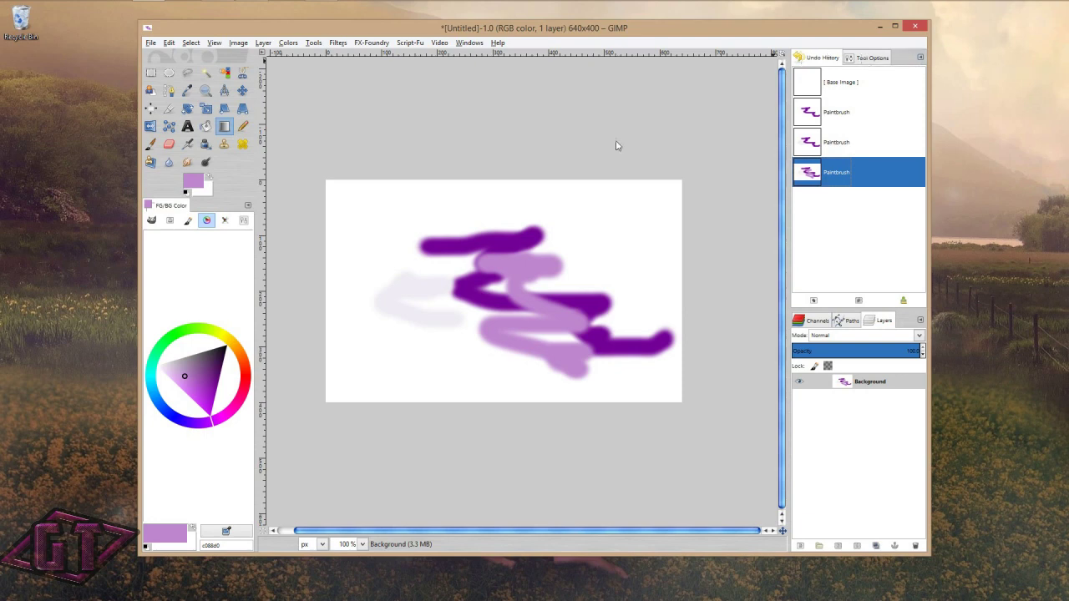
left_click(827, 60)
left_click(864, 62)
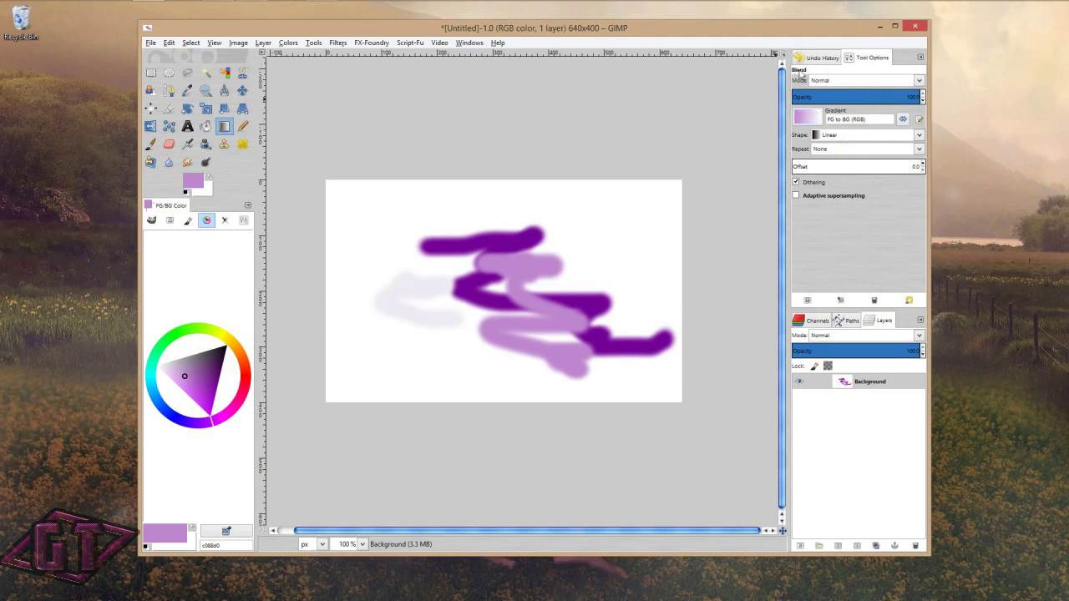
left_click(824, 59)
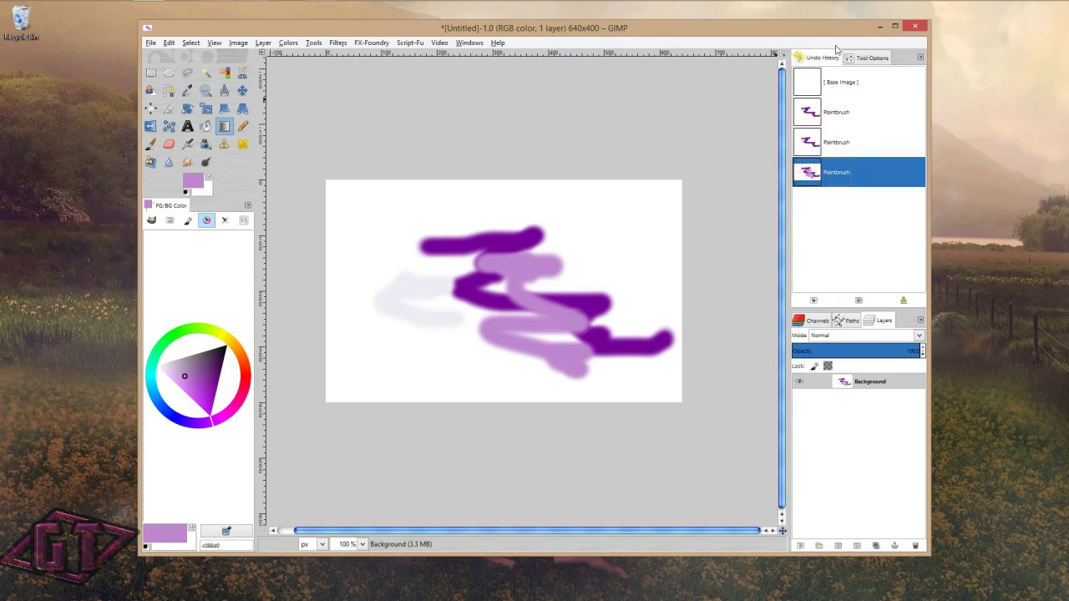
left_click(868, 59)
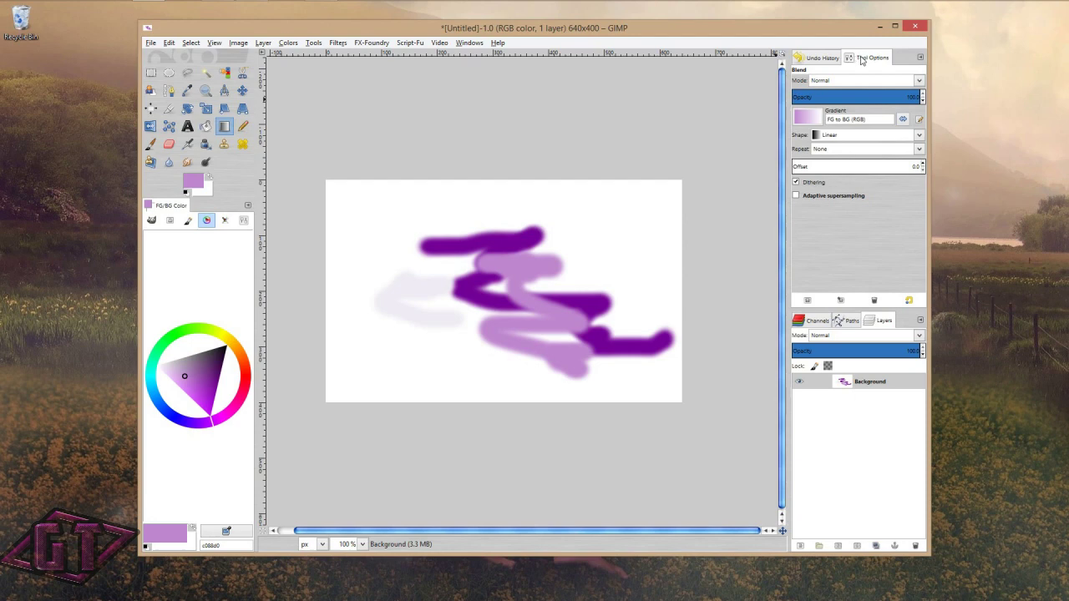
left_click(828, 60)
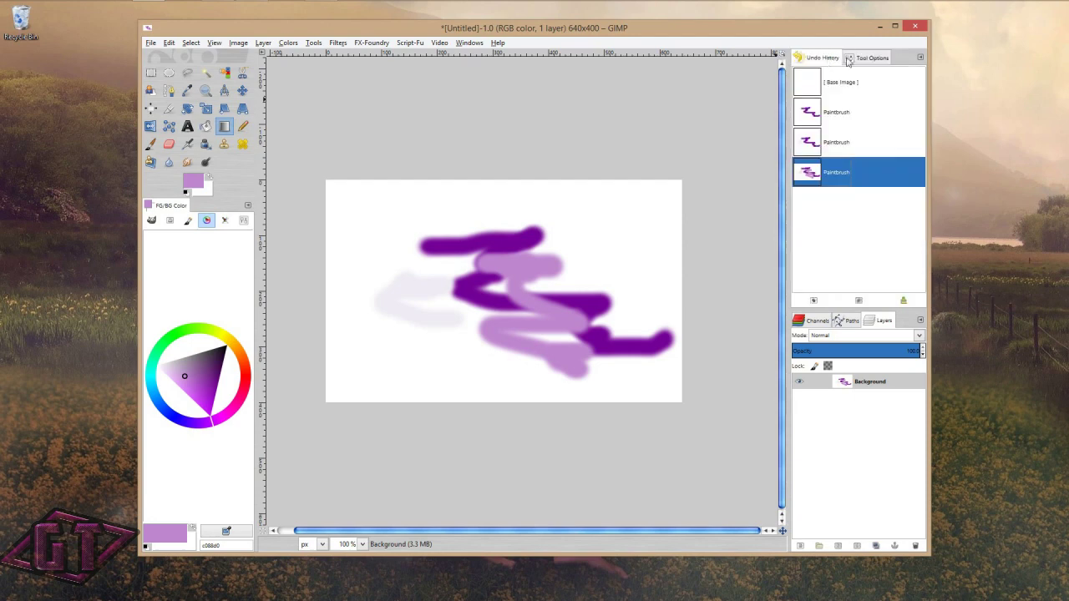
left_click(864, 58)
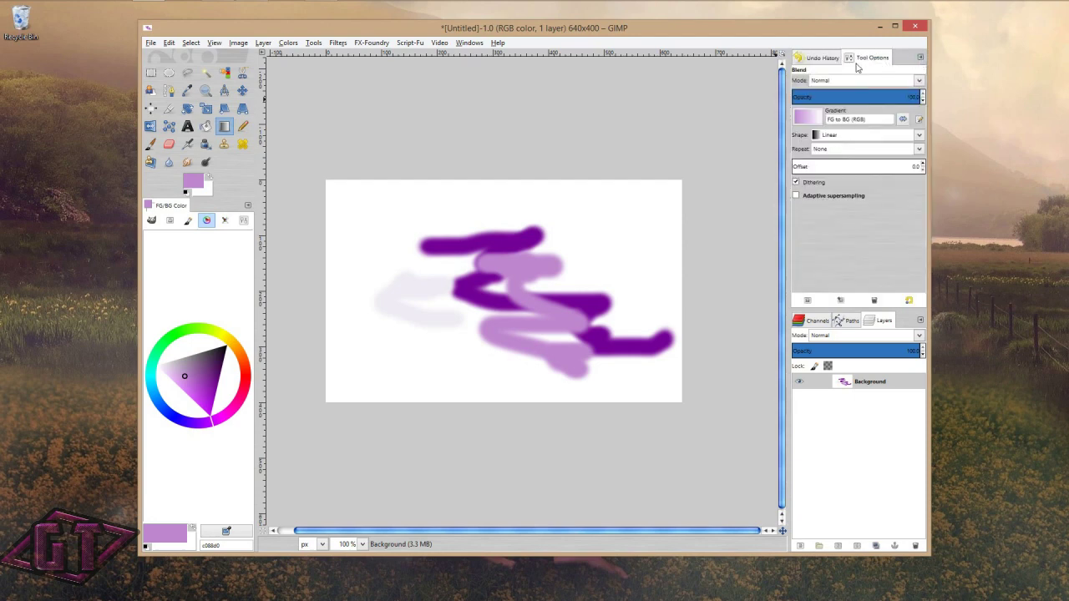
Add a Navigation tab beside Tool Options and use its preview to shift the visible part of the image
left_click(920, 58)
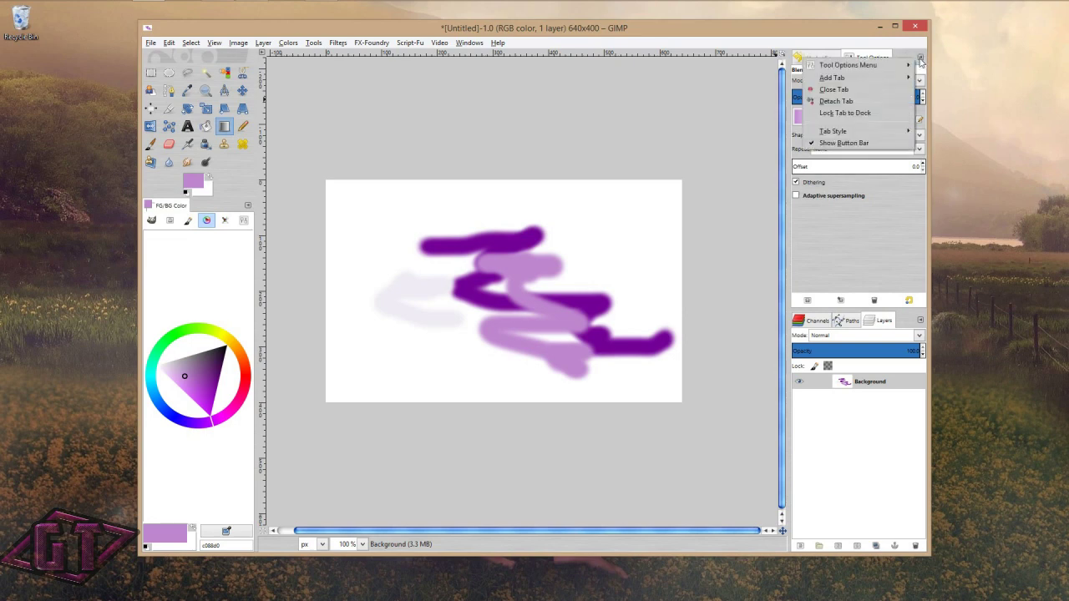
mouse_move(845, 80)
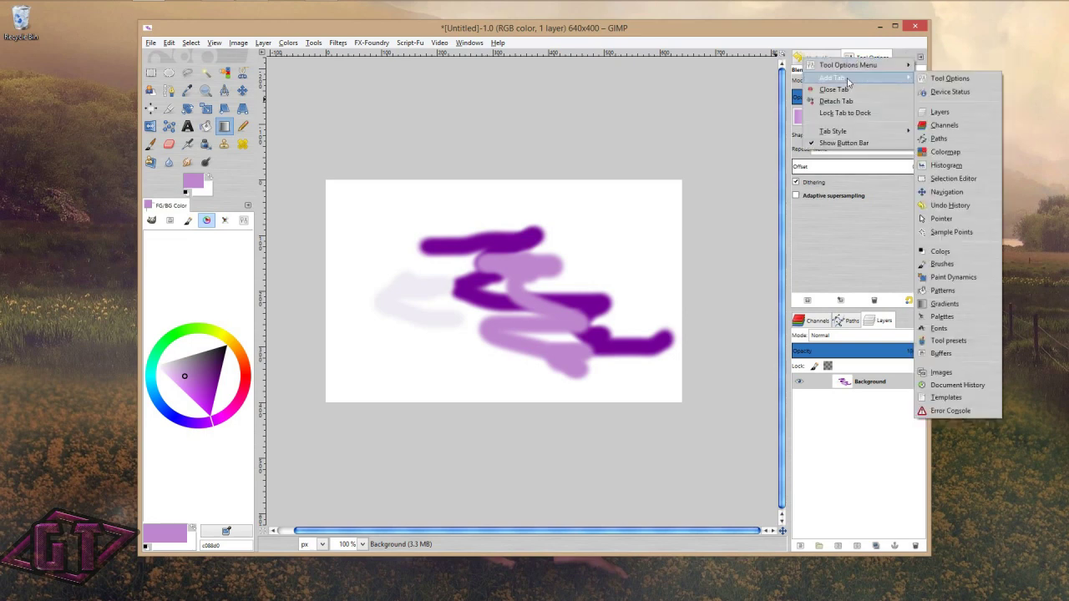
left_click(949, 193)
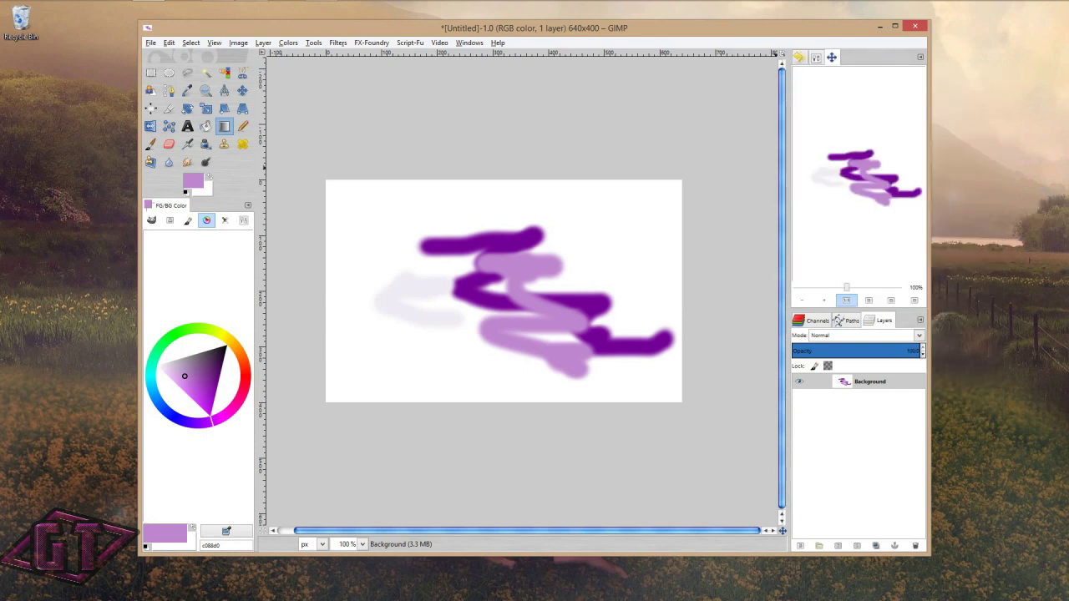
mouse_move(853, 194)
left_mouse_down()
mouse_move(844, 188)
mouse_move(837, 204)
left_mouse_up()
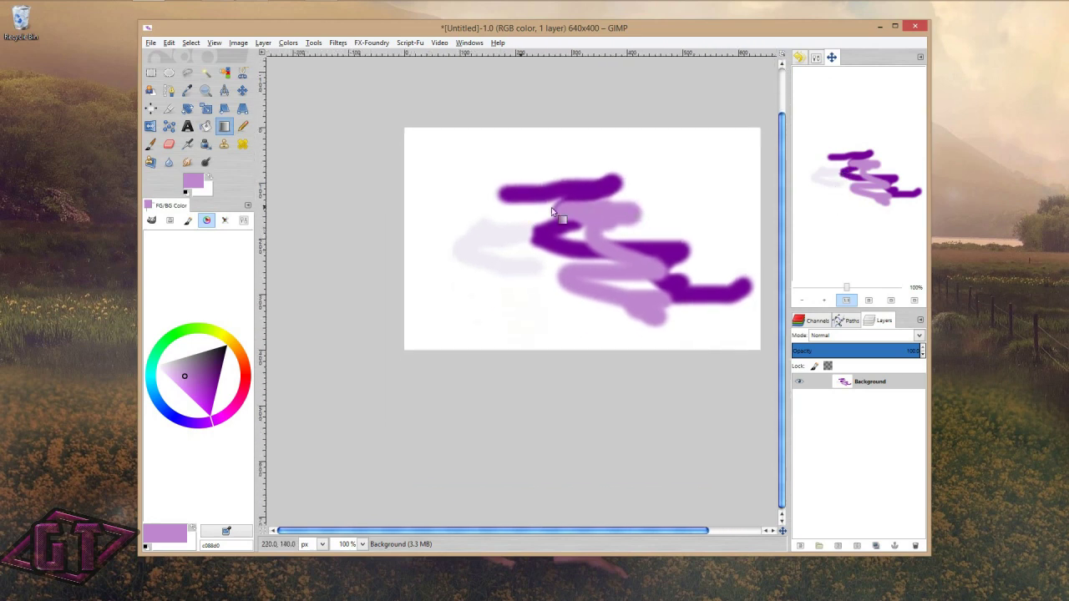
Paint two broad light purple Pencil strokes over the left half of the drawing, the second one at 400% zoom
left_click(242, 126)
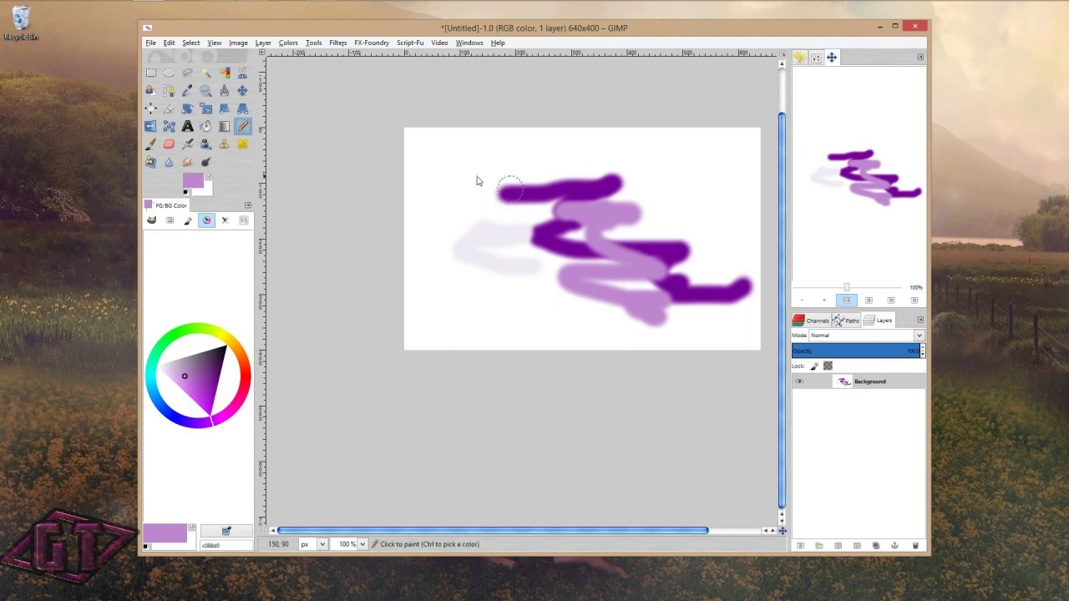
mouse_move(477, 178)
left_mouse_down()
mouse_move(470, 205)
mouse_move(504, 222)
mouse_move(534, 255)
left_mouse_up()
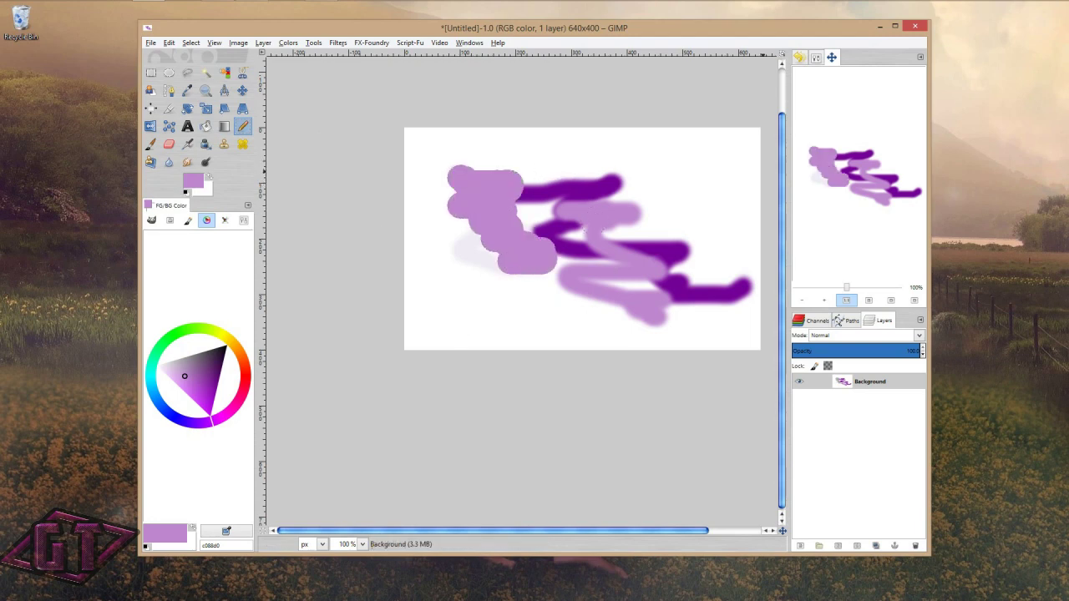
left_click(823, 301)
left_click(823, 301)
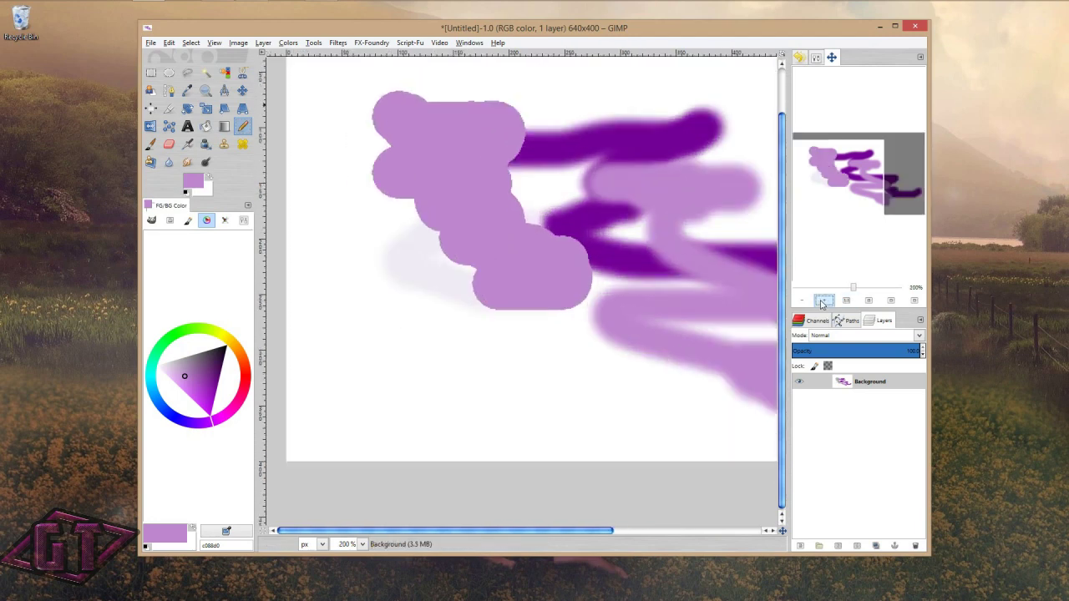
left_click(824, 301)
left_click(823, 301)
mouse_move(567, 117)
left_mouse_down()
mouse_move(579, 157)
mouse_move(548, 217)
mouse_move(548, 367)
mouse_move(455, 307)
mouse_move(502, 420)
mouse_move(623, 298)
mouse_move(662, 319)
left_mouse_up()
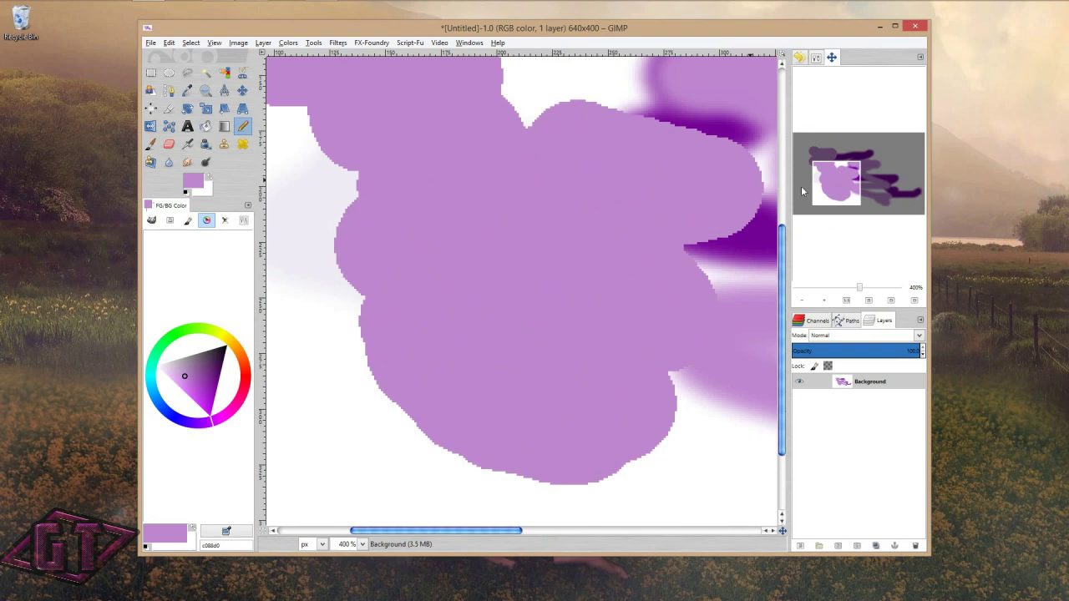
Look through the Pencil's Tool Options and the Undo History, and zoom the image out to 150% from Navigation
left_click(816, 57)
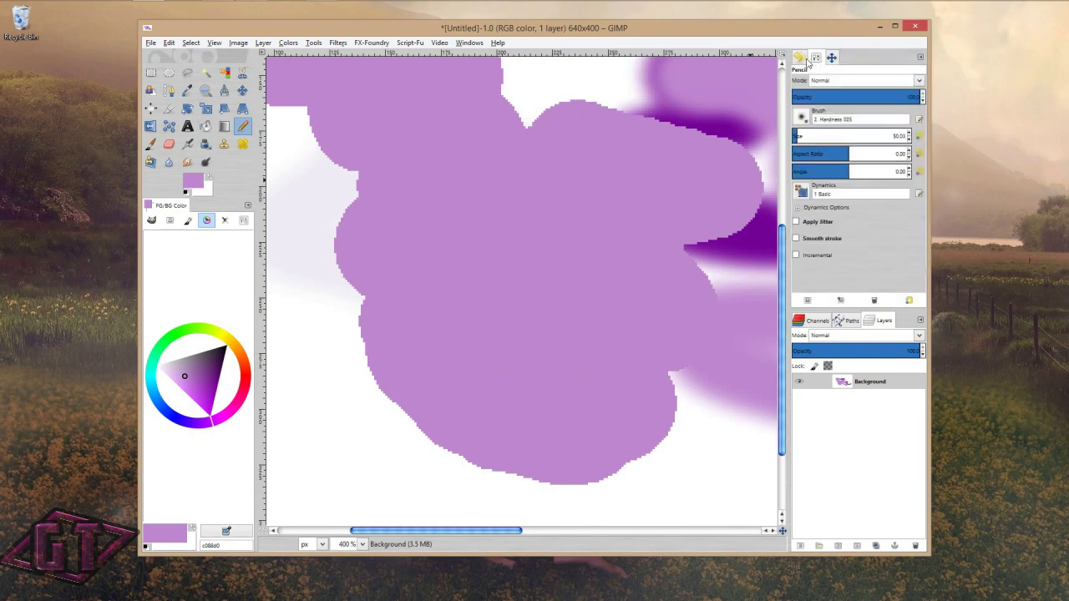
left_click(799, 59)
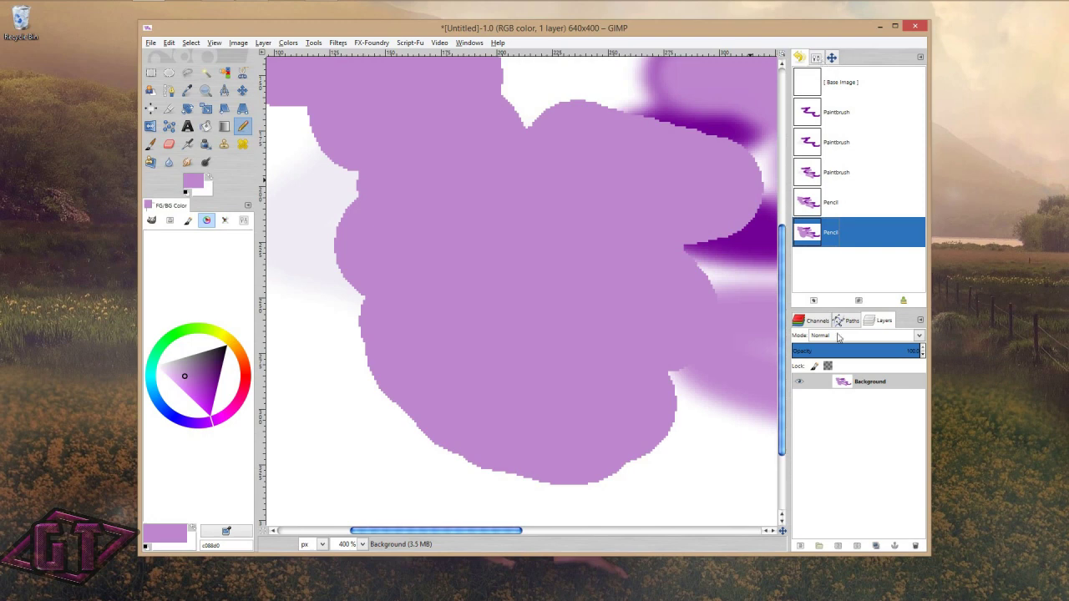
left_click(831, 59)
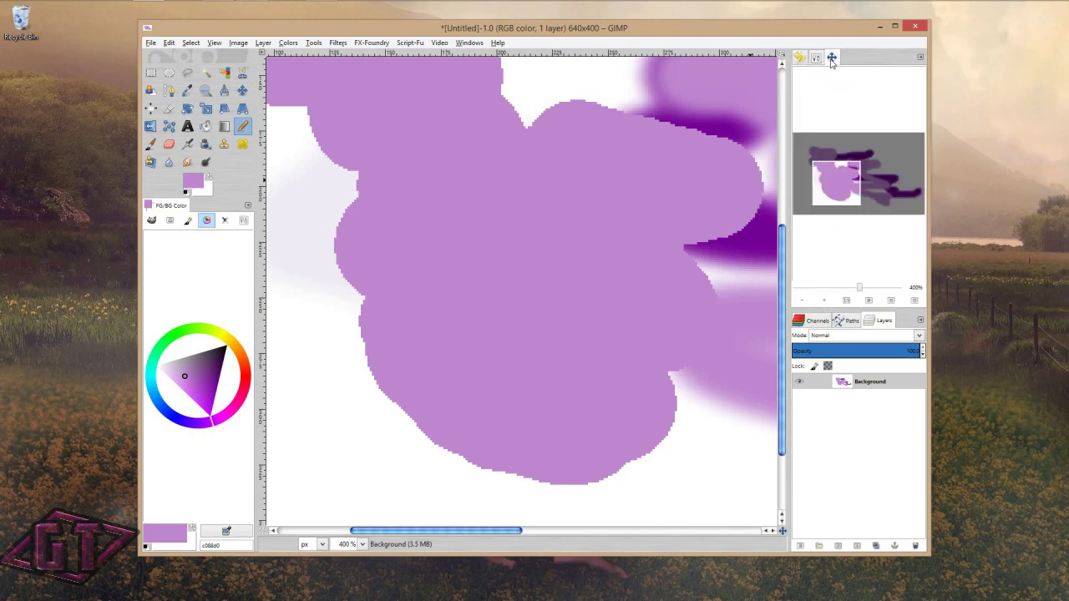
left_click(803, 301)
left_click(802, 300)
left_click(802, 300)
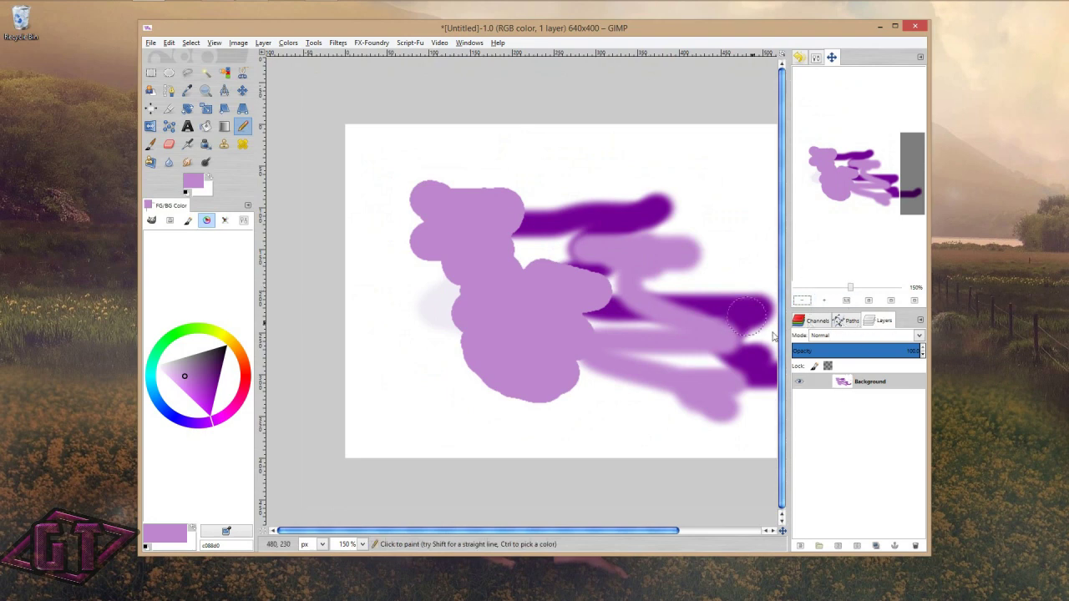
Look through the Paths and Channels tabs in the lower dock, finishing on Layers
left_click(847, 324)
left_click(817, 325)
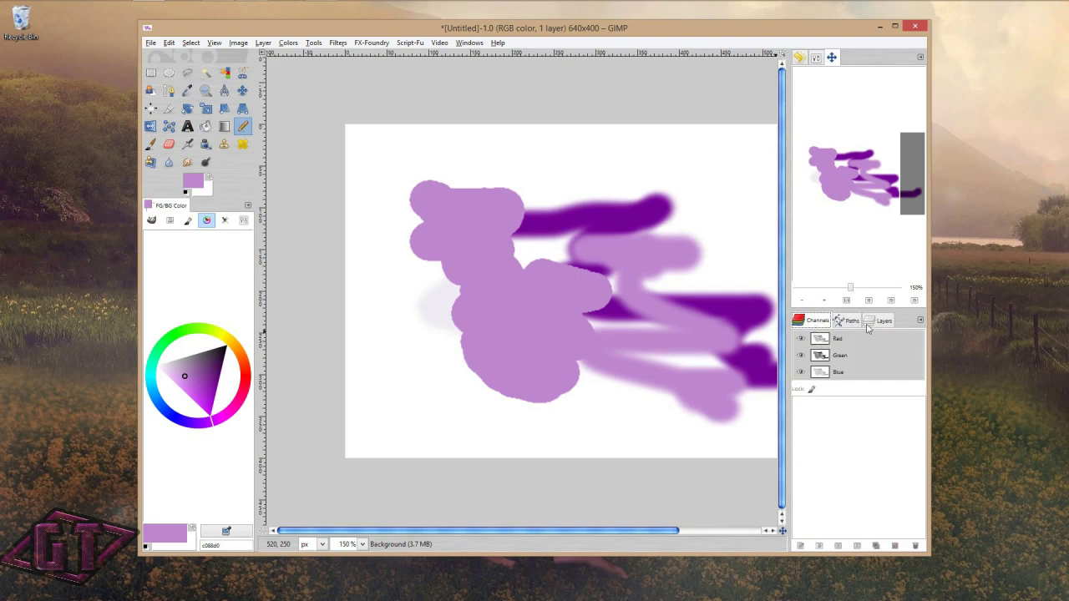
left_click(880, 324)
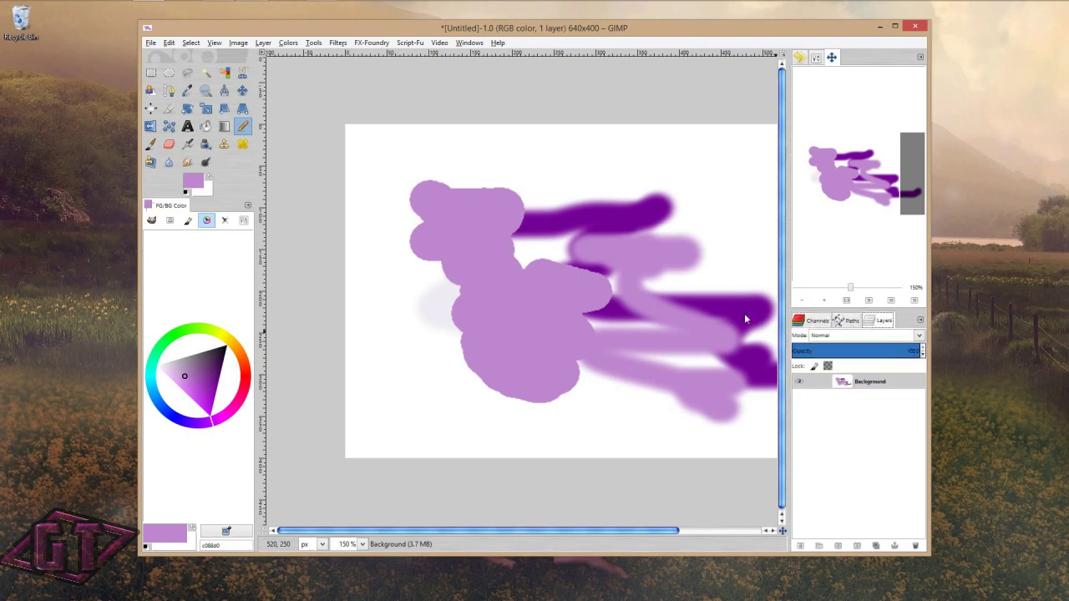
Cover the image's upper-left corner with light purple Pencil strokes that join the existing painted shape
left_click(178, 209)
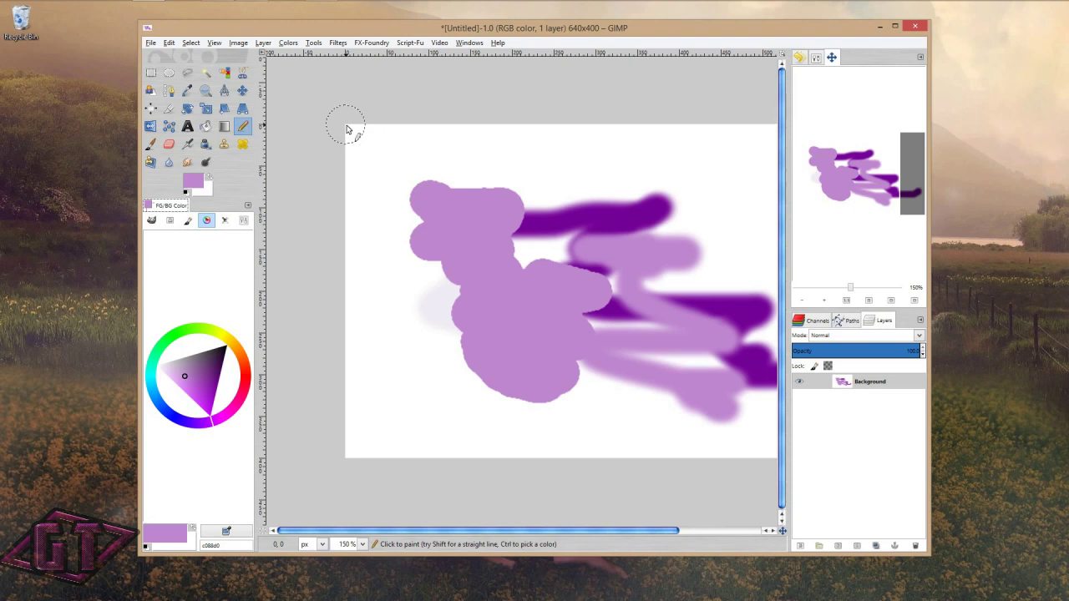
mouse_move(348, 129)
left_mouse_down()
mouse_move(371, 144)
mouse_move(347, 137)
mouse_move(353, 167)
mouse_move(379, 173)
mouse_move(341, 163)
mouse_move(353, 188)
mouse_move(390, 217)
left_mouse_up()
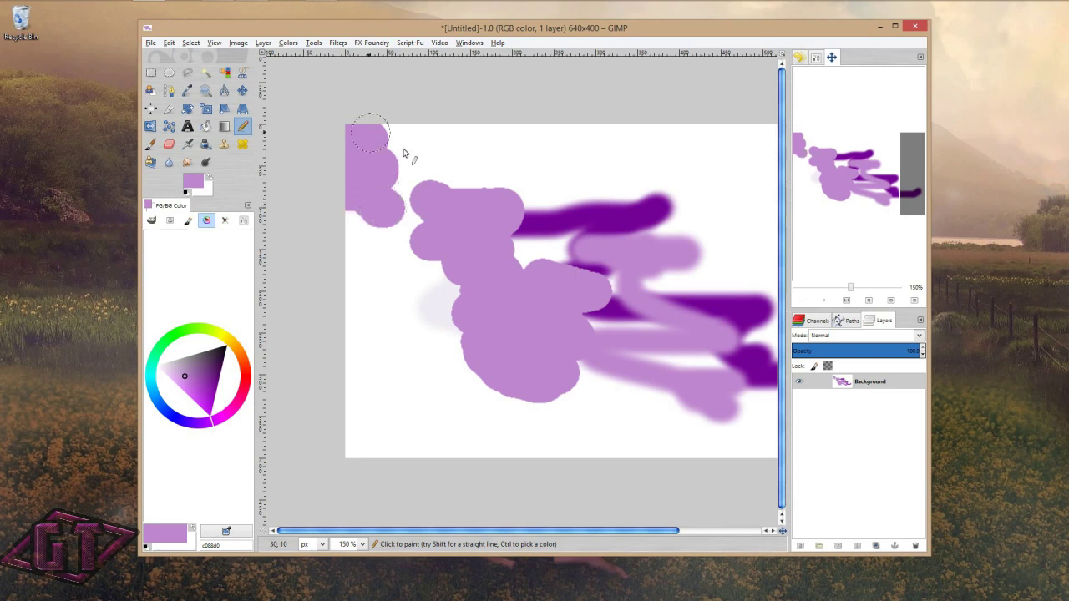
mouse_move(404, 153)
left_mouse_down()
mouse_move(384, 172)
mouse_move(414, 194)
mouse_move(375, 238)
left_mouse_up()
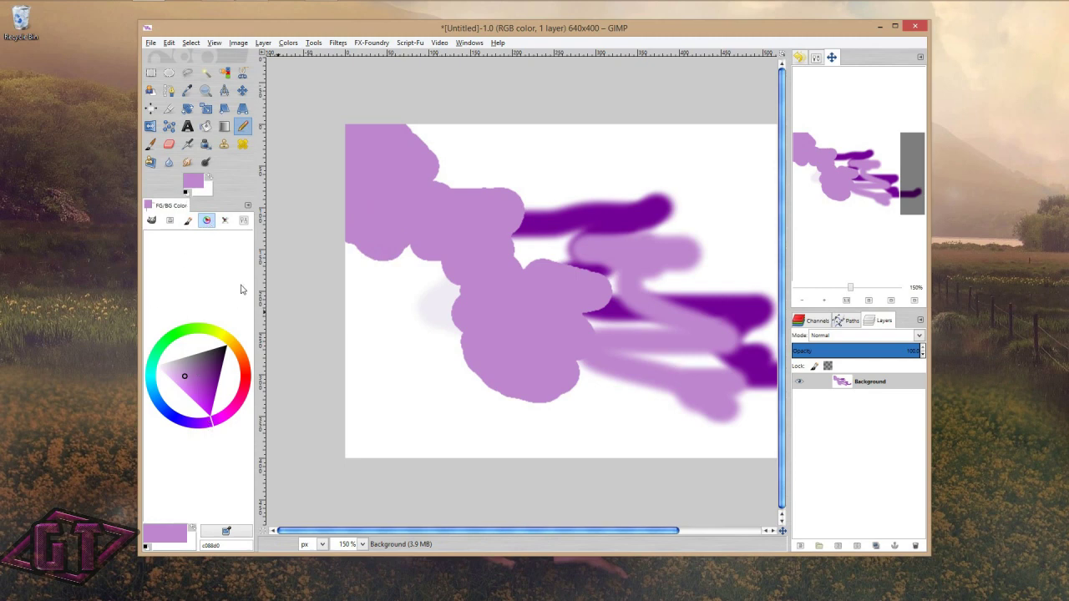
mouse_move(420, 124)
left_mouse_down()
mouse_move(443, 155)
mouse_move(443, 185)
left_mouse_up()
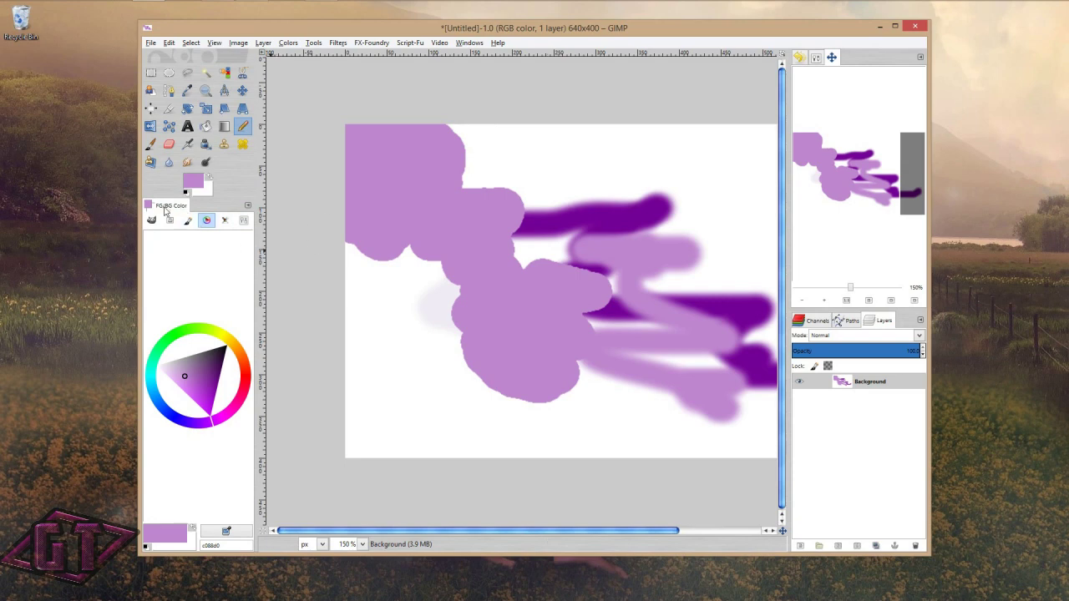
Detach the FG/BG Color tab from the dock below the toolbox and close its floating window
left_click_drag(164, 211, 537, 143)
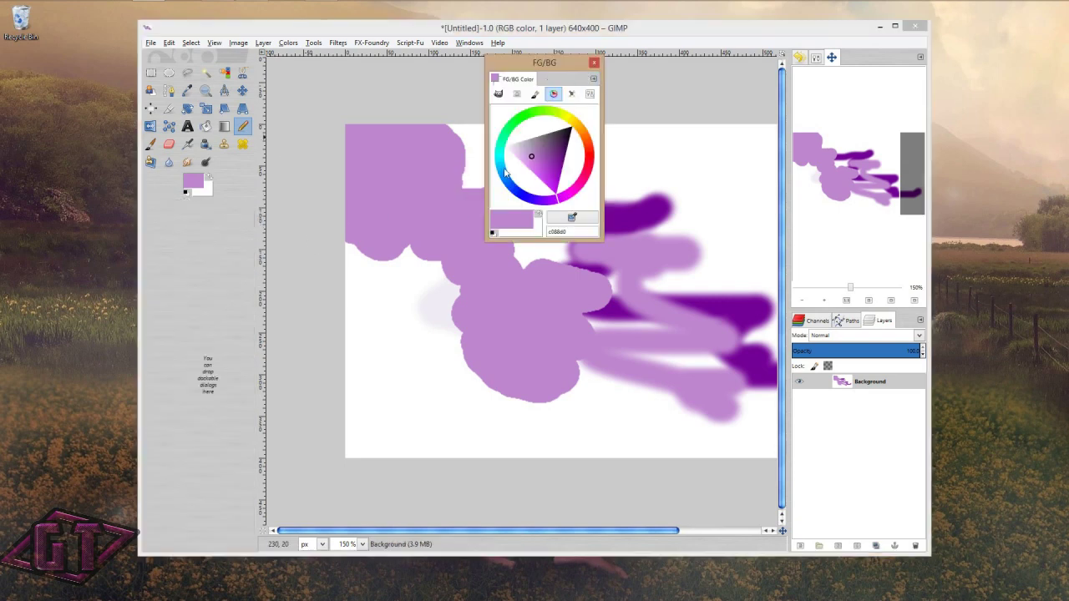
left_click(519, 80)
left_click(594, 64)
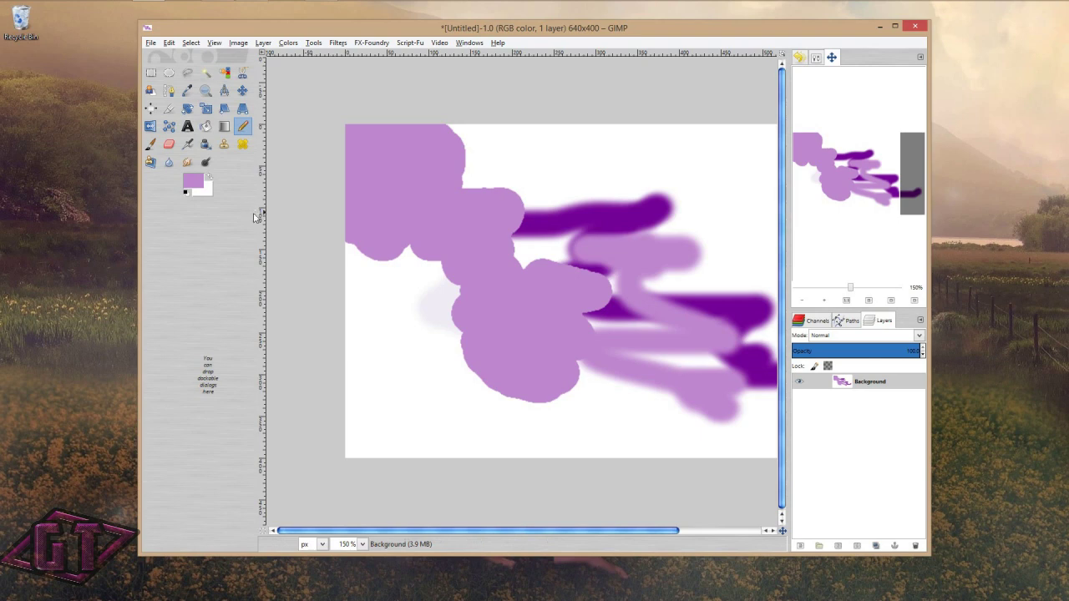
Narrow the toolbox to two columns of tools and move the GIMP window slightly up and to the left
left_click_drag(257, 216, 180, 234)
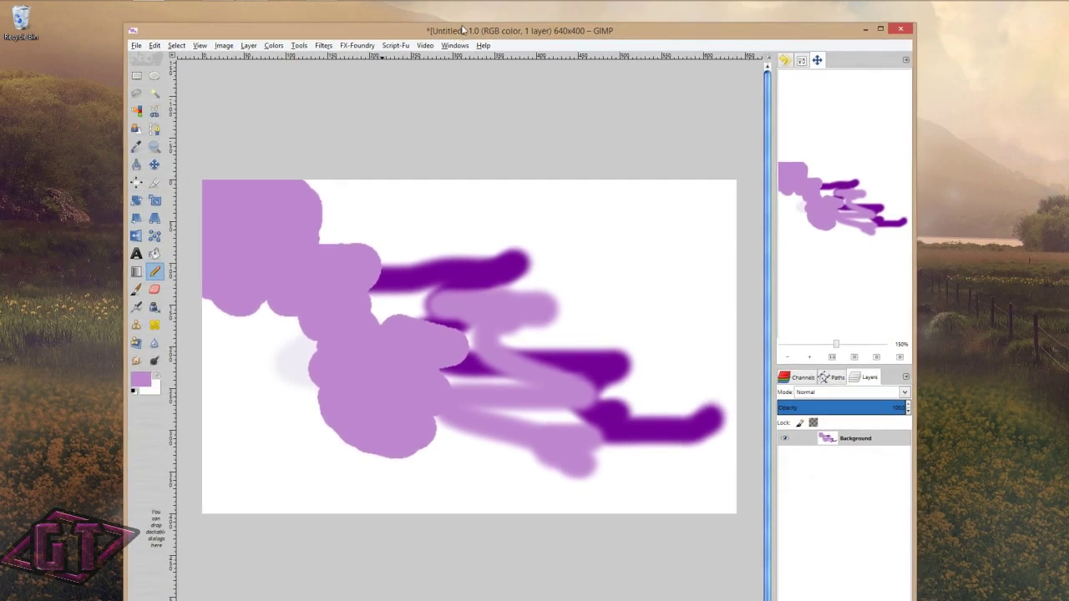
mouse_move(463, 31)
left_mouse_down()
mouse_move(459, 125)
mouse_move(461, 24)
mouse_move(451, 17)
left_mouse_up()
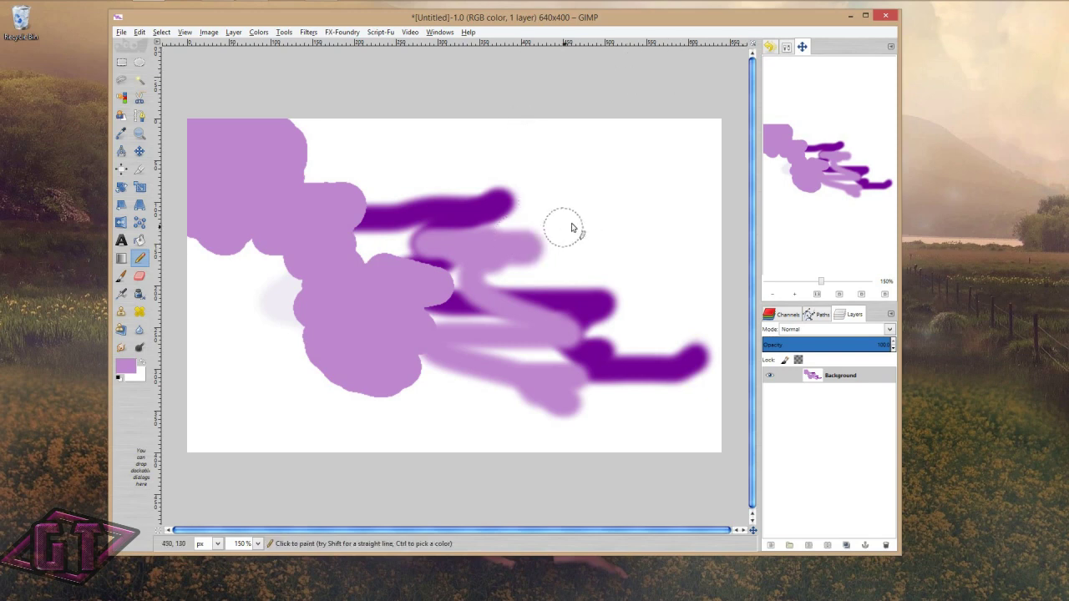
Look through the Undo History, Tool Options and Navigation tabs in the upper dock, finishing on Navigation
left_click(785, 47)
left_click(801, 47)
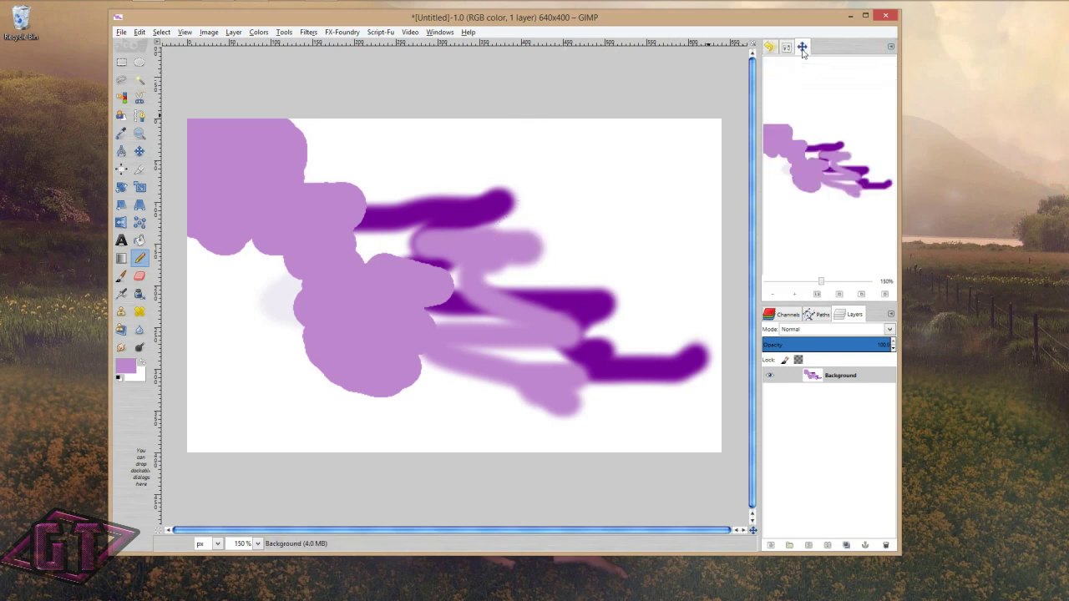
left_click(788, 48)
left_click(770, 48)
left_click(789, 48)
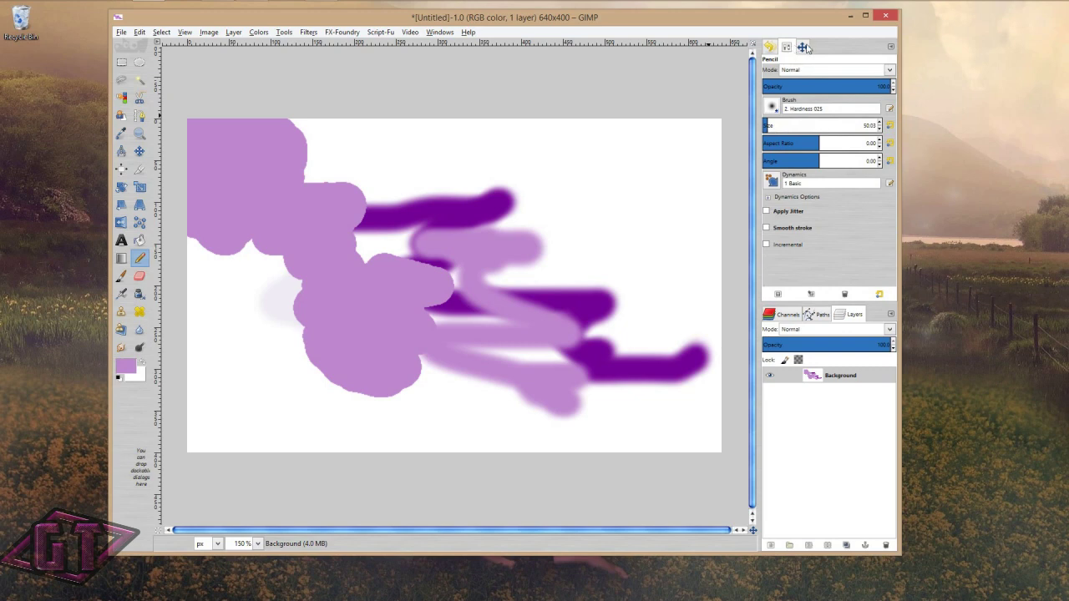
left_click(803, 48)
Add a light purple Pencil zigzag right of the image's centre and a Paintbrush zigzag left of centre in dark purple picked from the canvas
left_click_drag(594, 194, 585, 307)
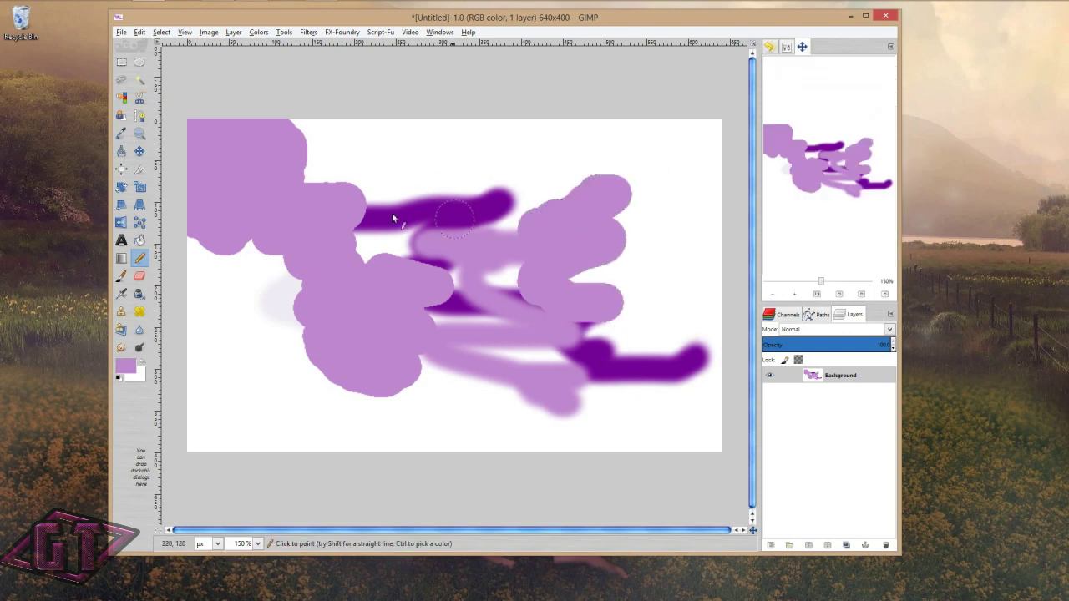
left_click(121, 133)
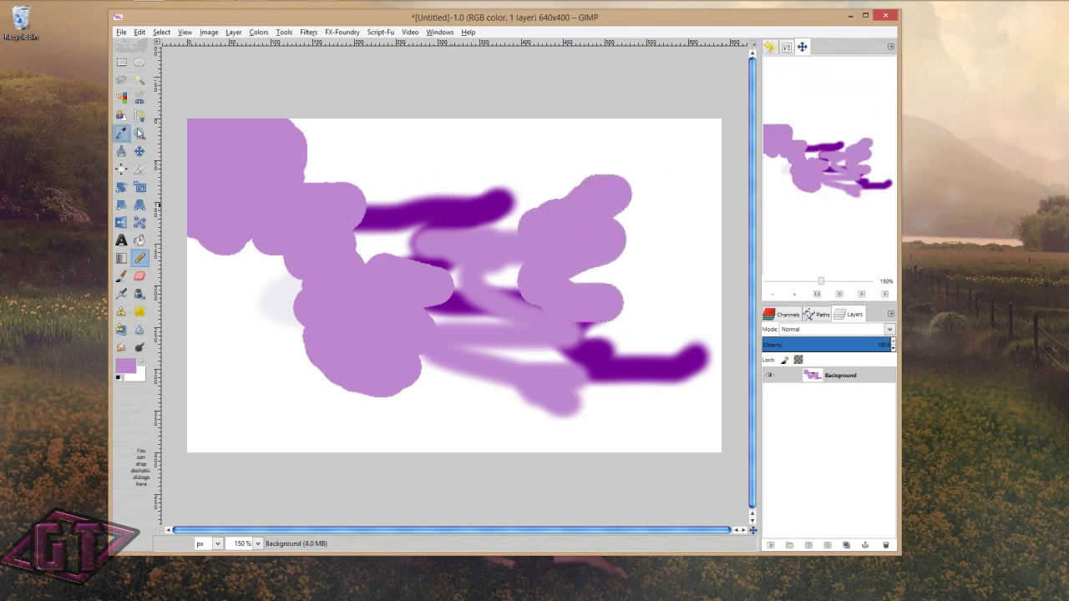
left_click(476, 198)
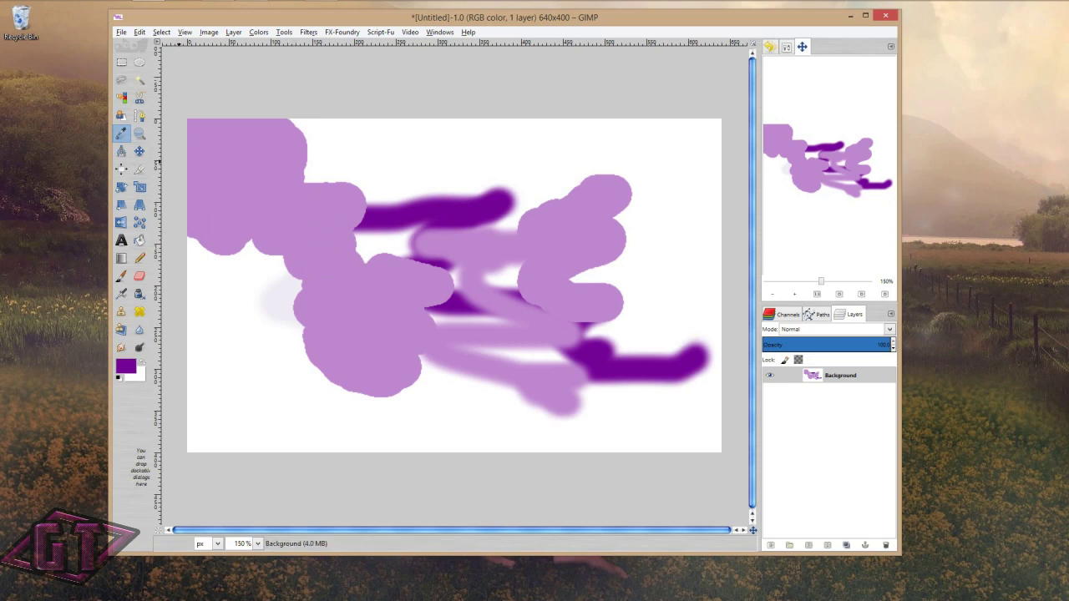
left_click(121, 276)
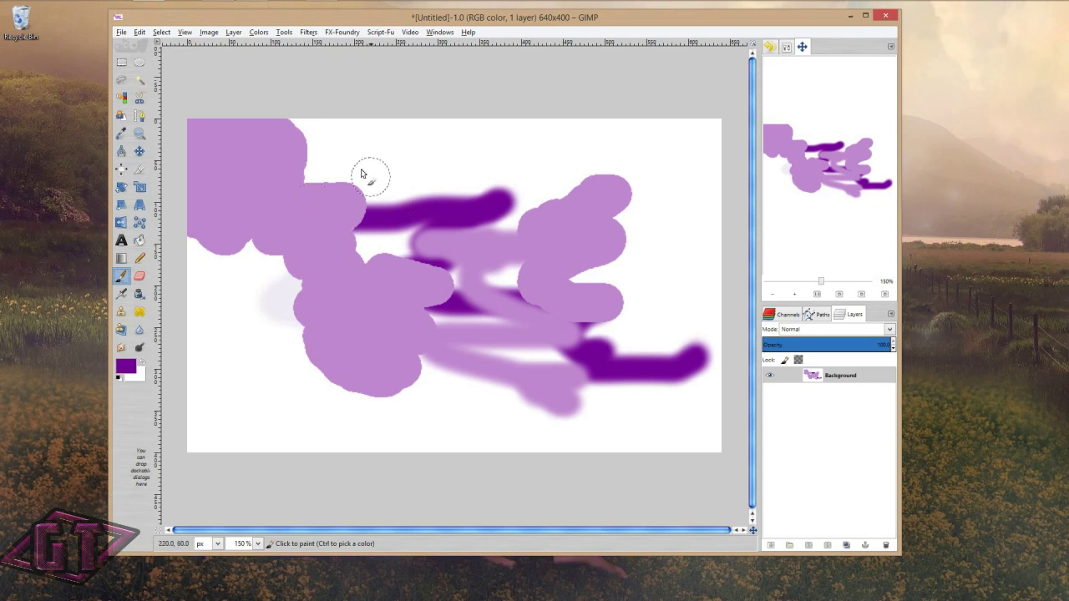
mouse_move(362, 174)
left_mouse_down()
mouse_move(345, 269)
mouse_move(411, 310)
mouse_move(438, 311)
left_mouse_up()
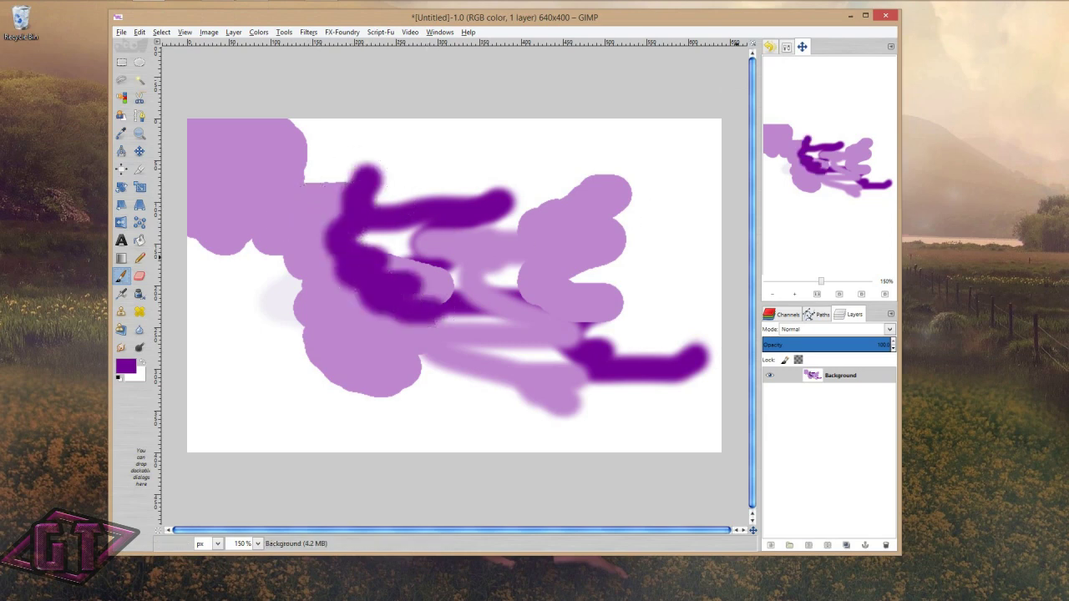
Raise the divider between the upper and lower docks slightly
left_click_drag(826, 303, 826, 292)
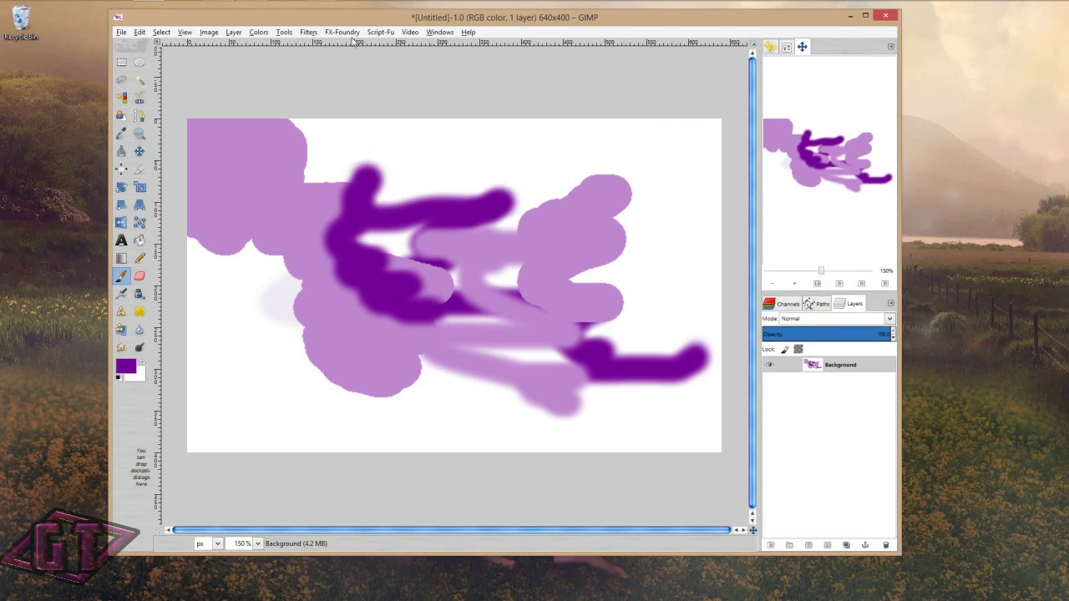
Try the multi-window layout, shifting the separate toolbox and dock windows toward the image window, and return to Single-Window Mode
left_click(445, 33)
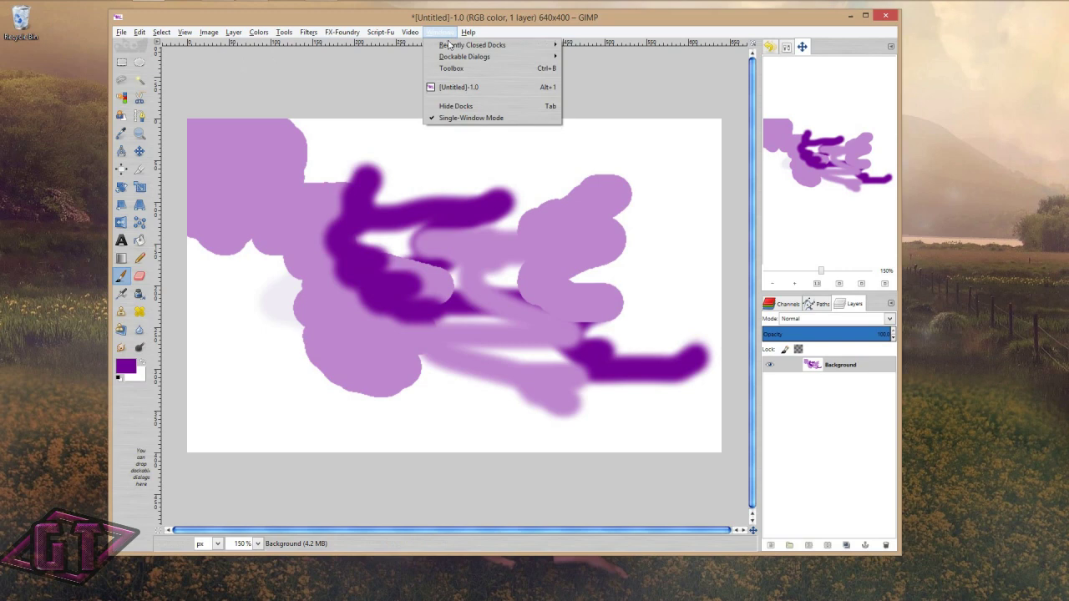
left_click(484, 120)
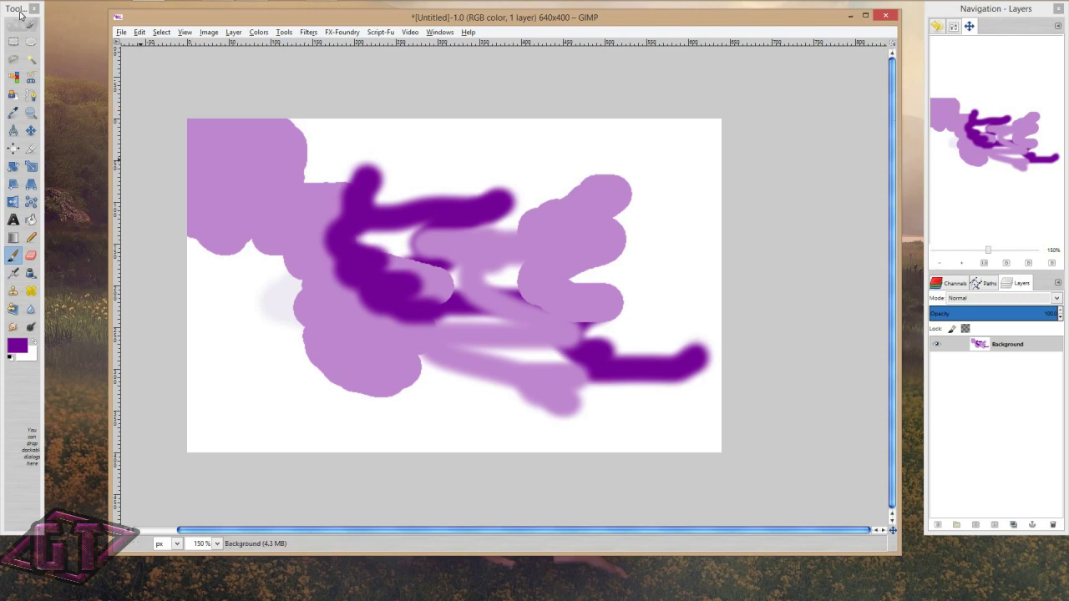
left_click_drag(24, 12, 50, 29)
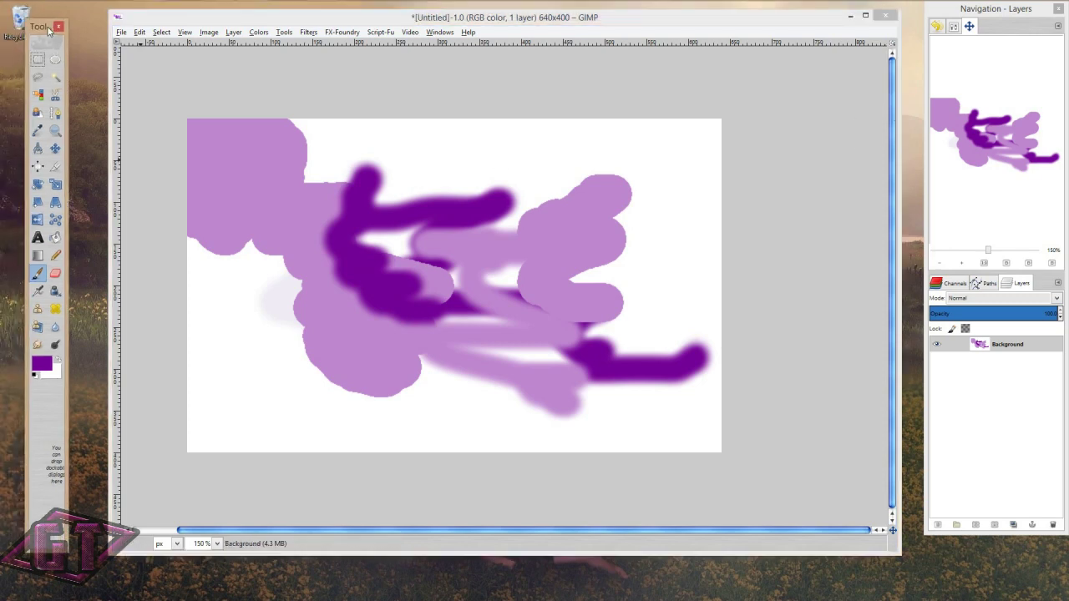
left_click_drag(981, 15, 971, 19)
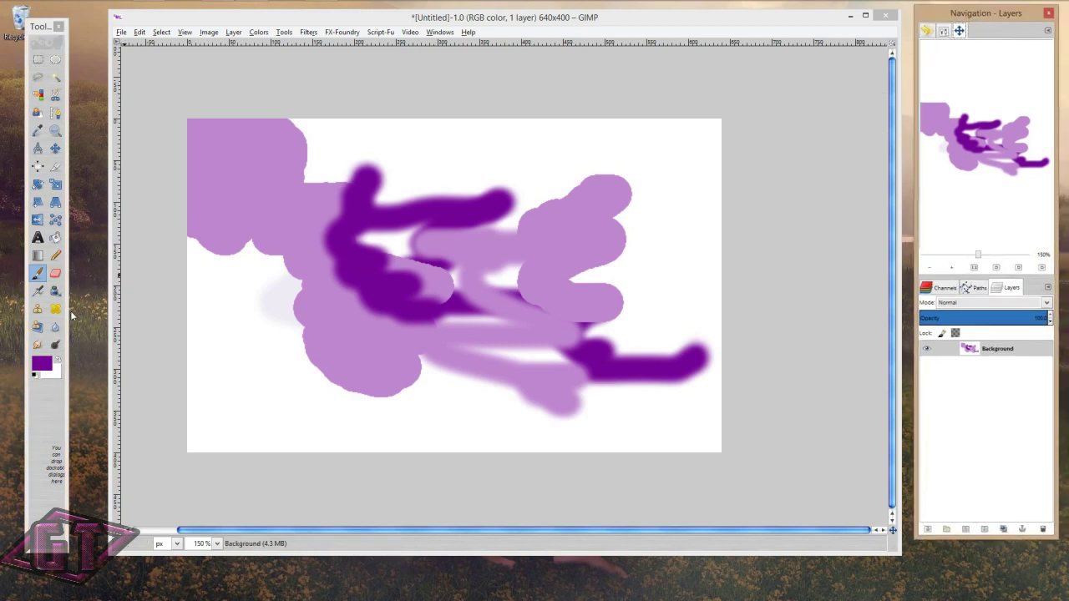
left_click(440, 32)
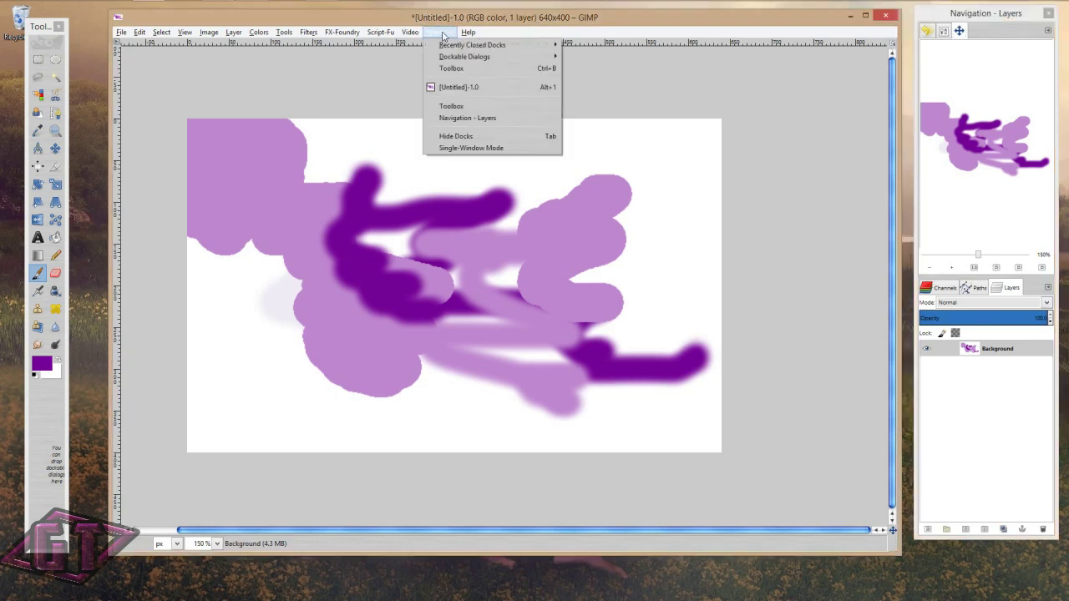
left_click(529, 164)
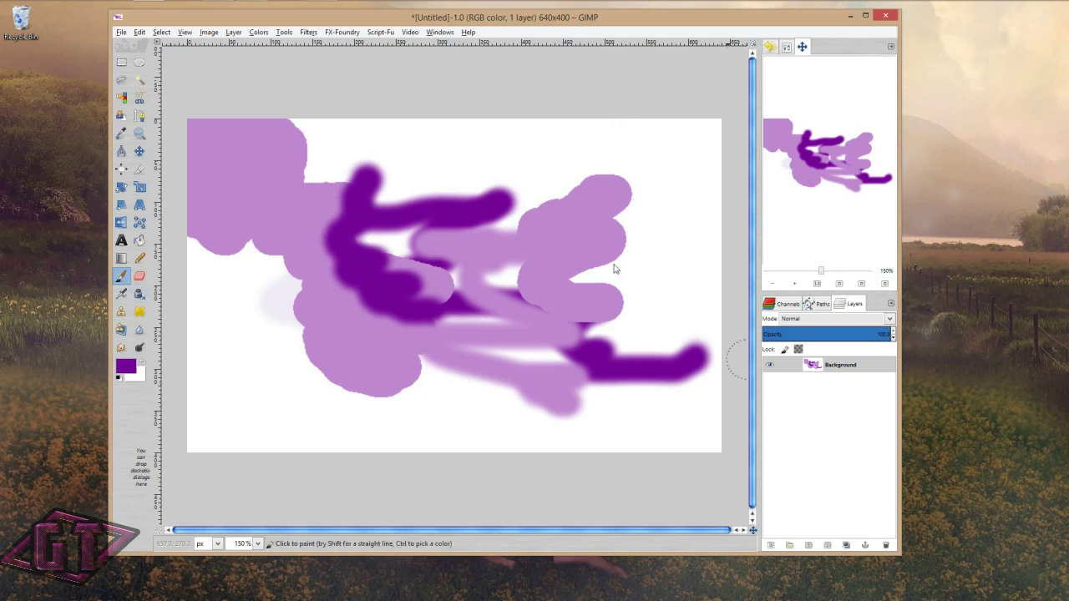
Move the Layers tab from the lower dock to the end of the upper dock
left_click_drag(851, 303, 812, 52)
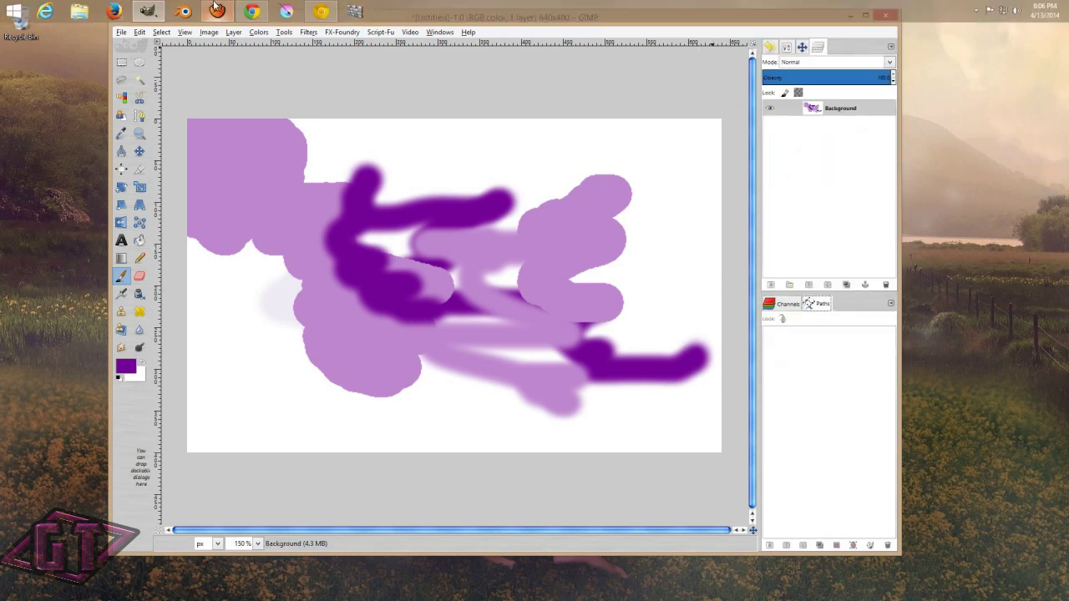
Switch to aTube Catcher to check the running screen recording, closing its launcher, and minimize it to return to GIMP
left_click(216, 10)
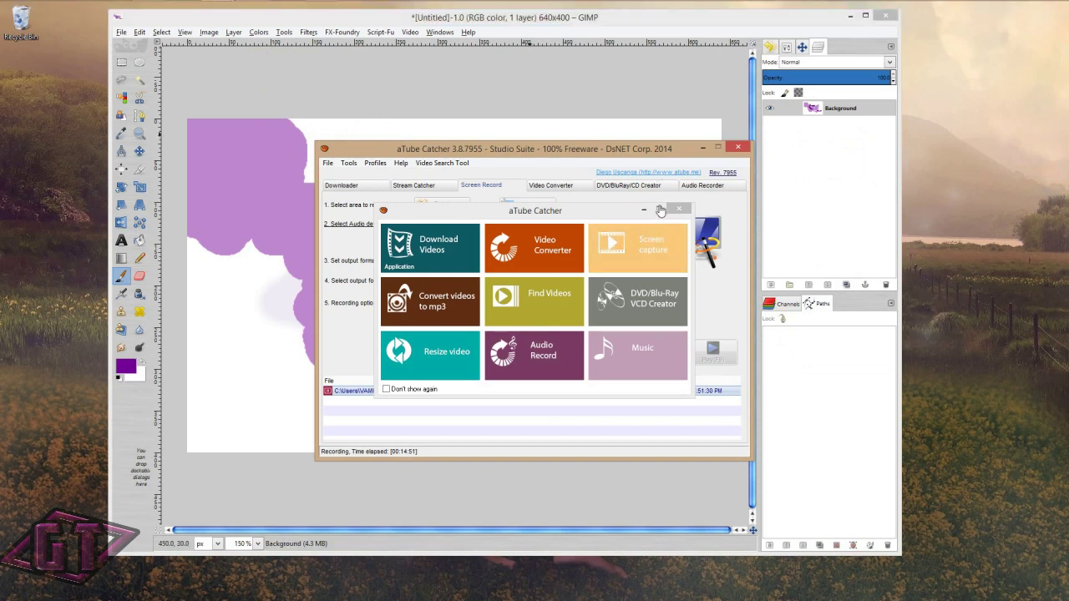
left_click(679, 207)
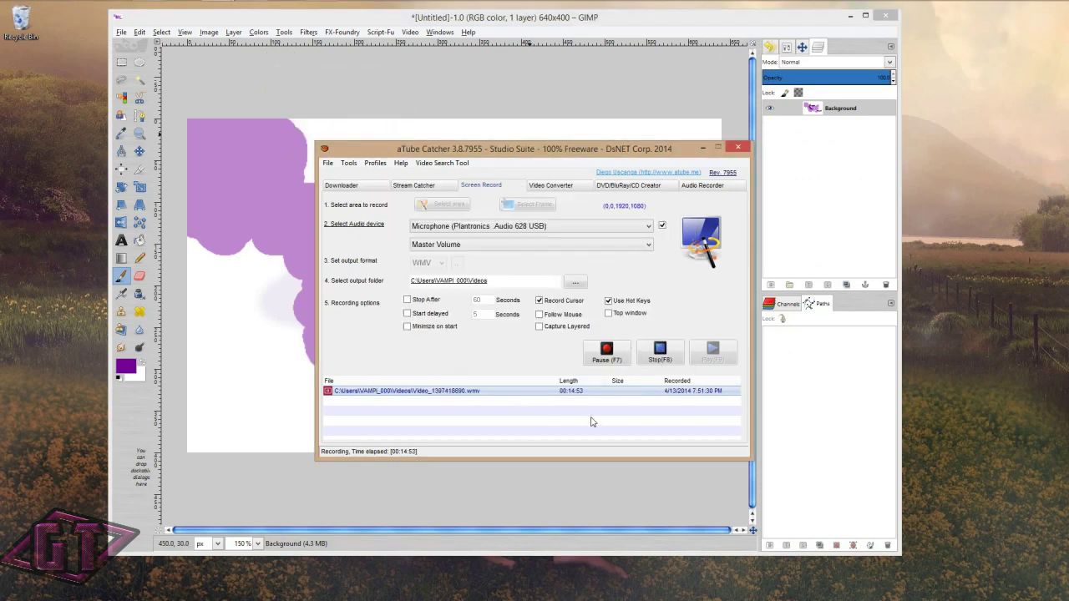
left_click(704, 148)
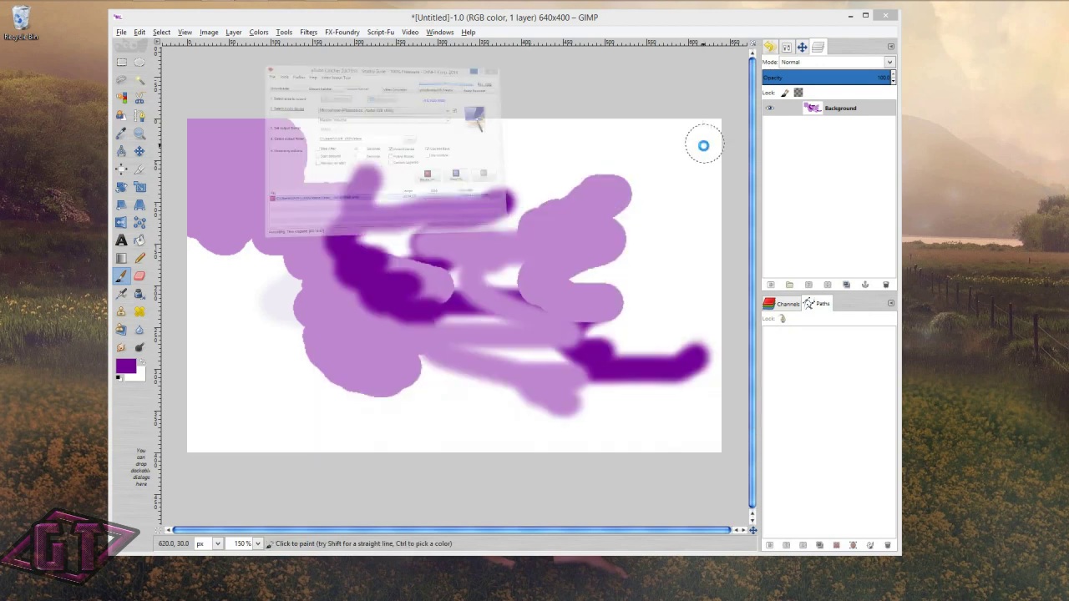
left_click(776, 27)
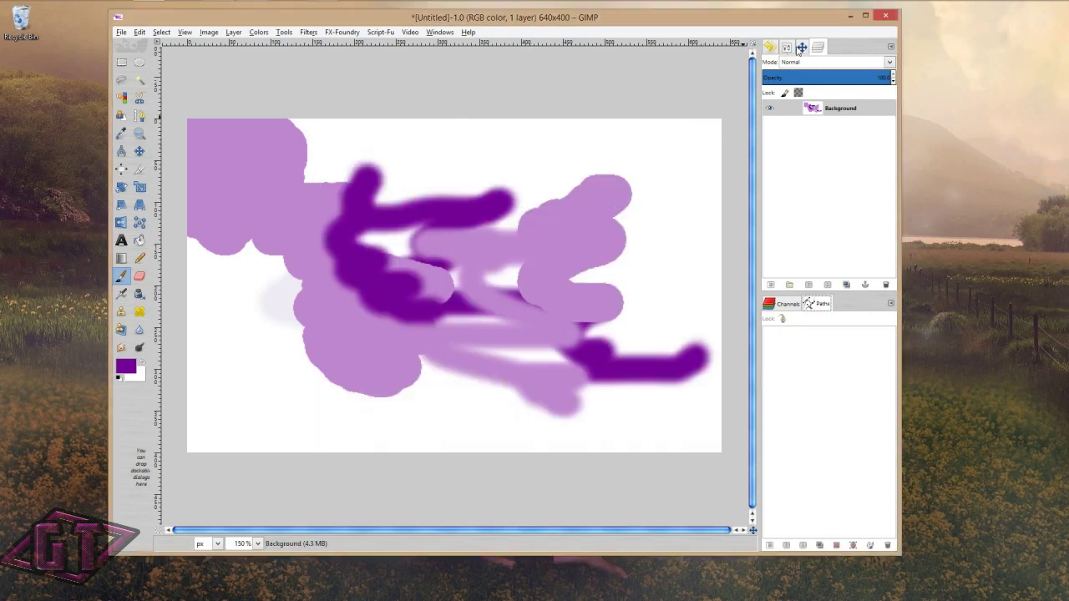
Rearrange the tabs so the upper dock holds Layers, Tool Options and Undo History, and the lower holds Channels, Navigation and Paths
left_click_drag(810, 48, 842, 308)
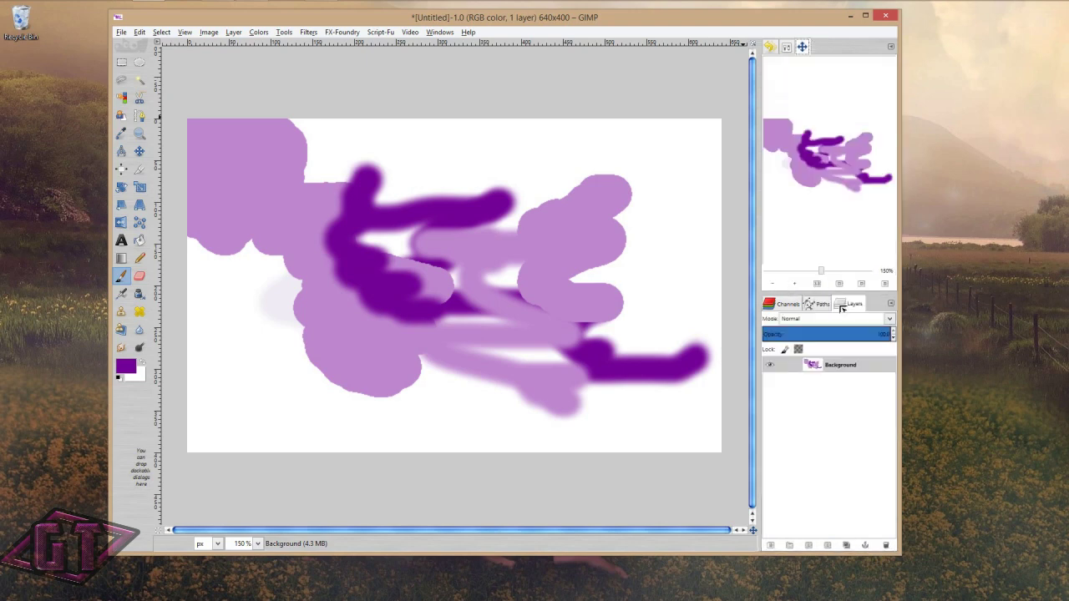
left_click_drag(804, 47, 820, 306)
left_click_drag(792, 49, 835, 48)
left_click_drag(817, 306, 778, 50)
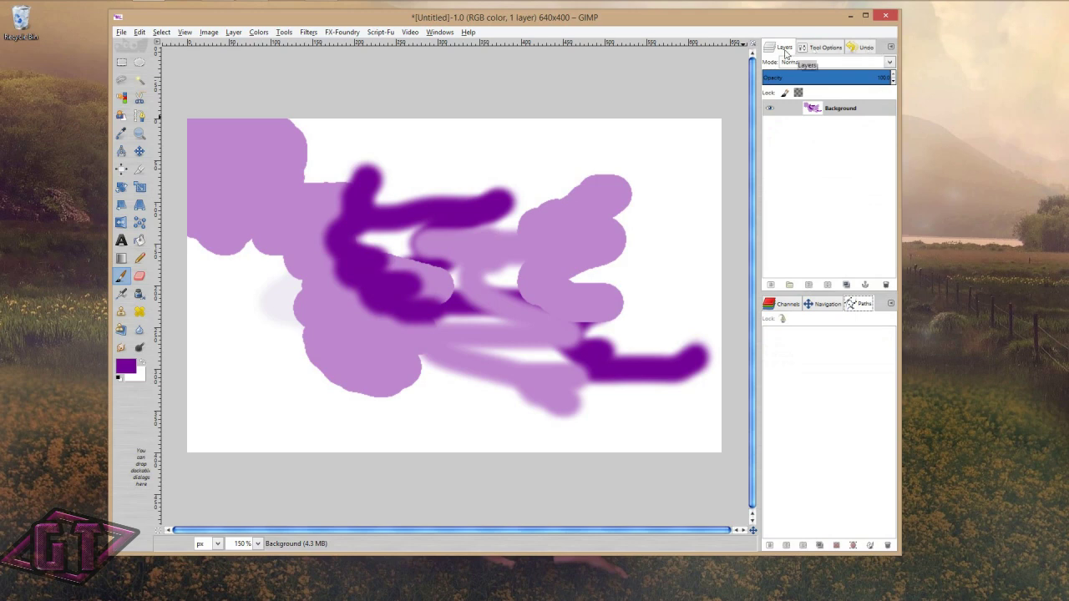
Move the Layers tab to the front of the lower dock and the Navigation tab to the front of the upper dock
left_click_drag(785, 47, 779, 315)
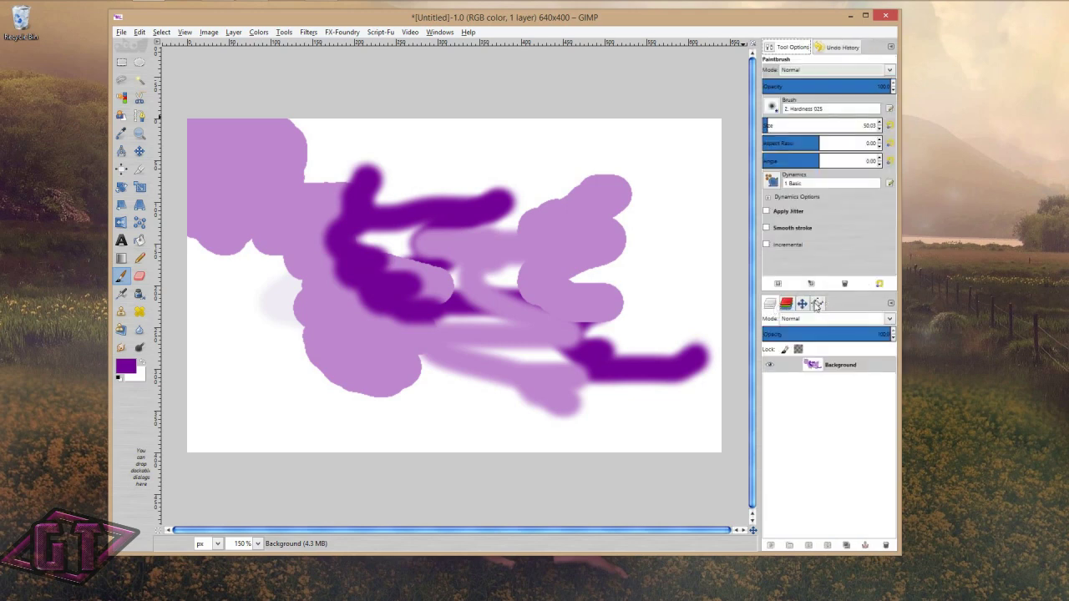
left_click_drag(816, 306, 771, 51)
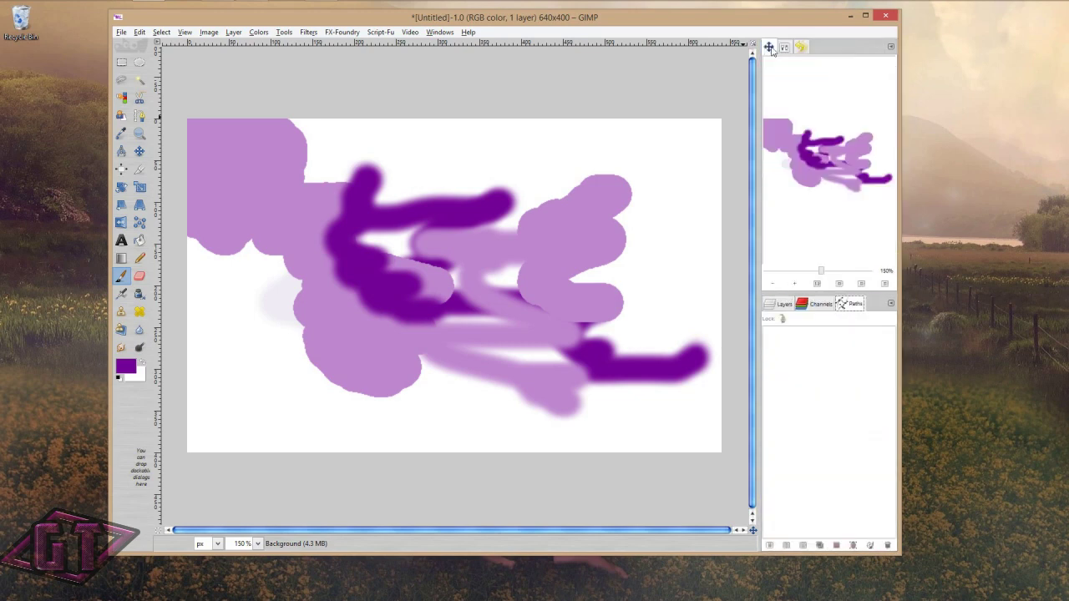
left_click(784, 48)
left_click(801, 48)
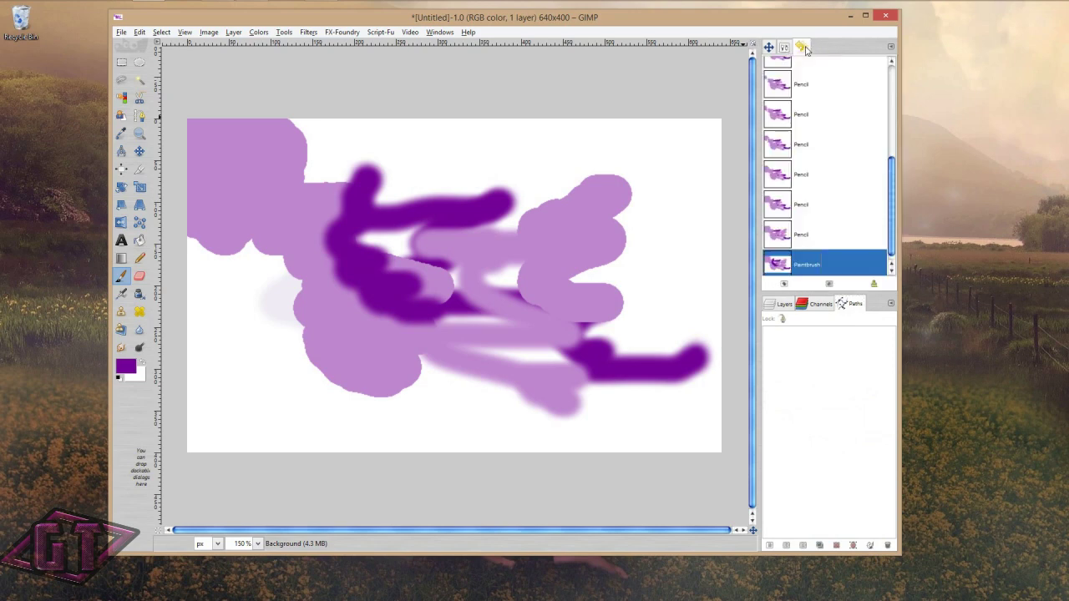
left_click(768, 47)
Dock the Navigation tab as a new column between the canvas and the existing docks, with Tool Options placed below it
left_click_drag(768, 49, 762, 333)
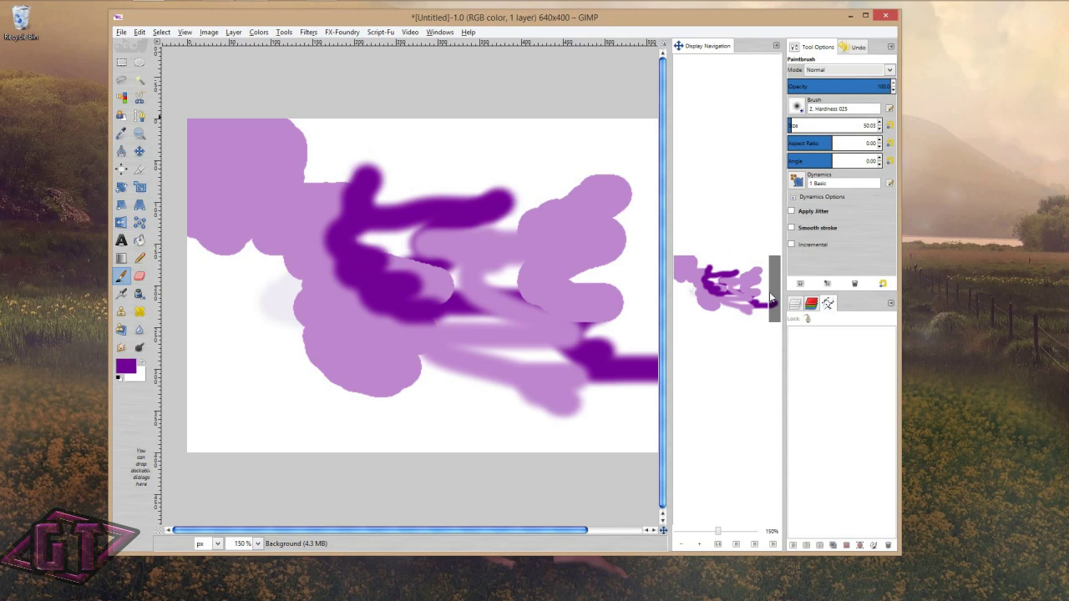
left_click_drag(770, 296, 741, 299)
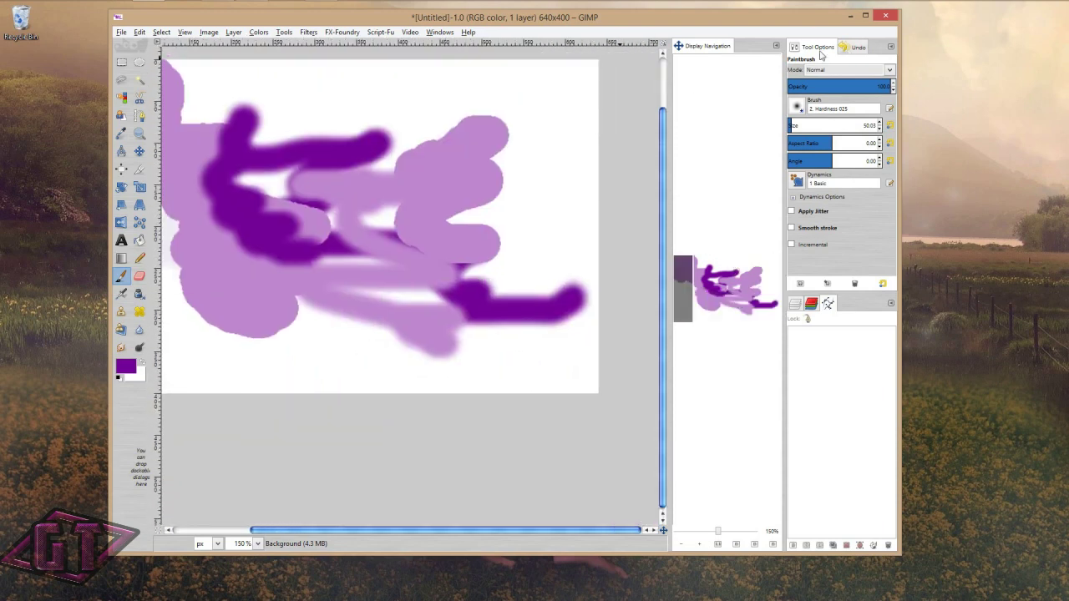
left_click_drag(821, 52, 697, 557)
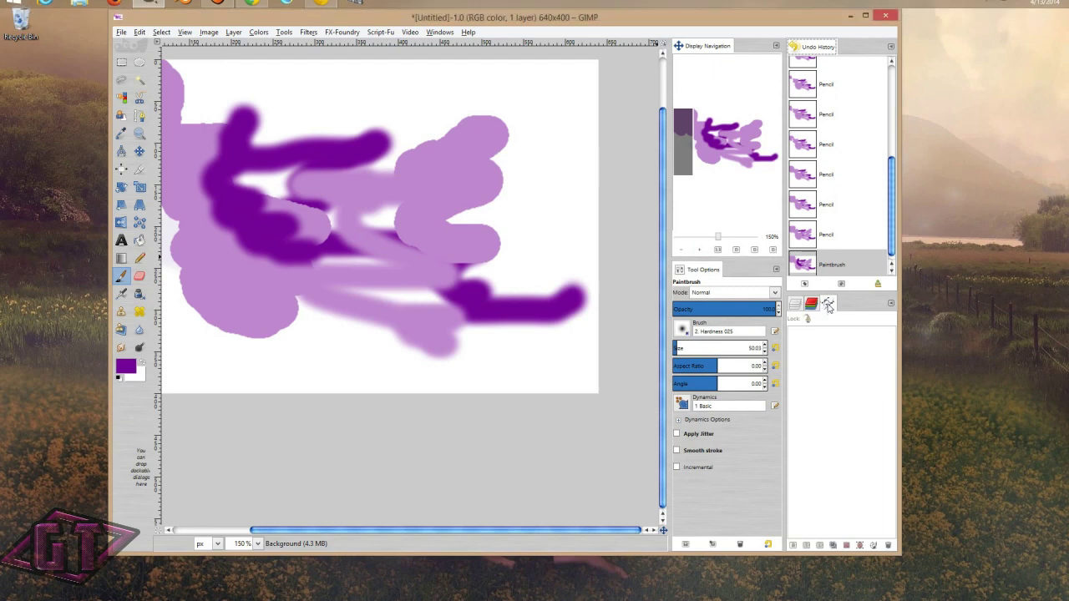
Dock the Paths tab as another column between the canvas and Navigation, with the Channels tab placed below it
left_click_drag(826, 303, 675, 282)
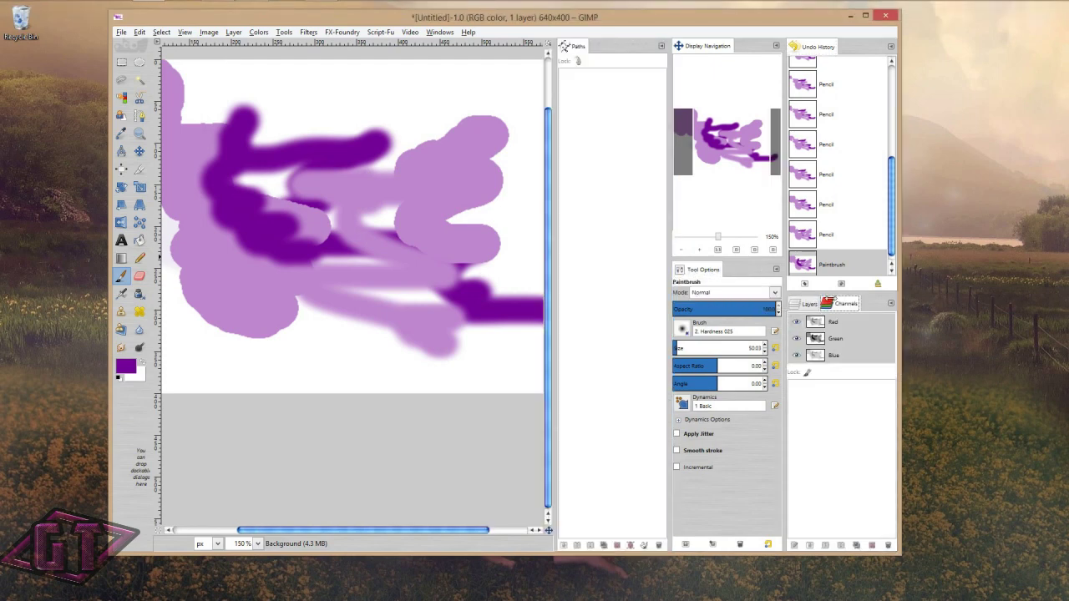
left_click_drag(844, 303, 612, 555)
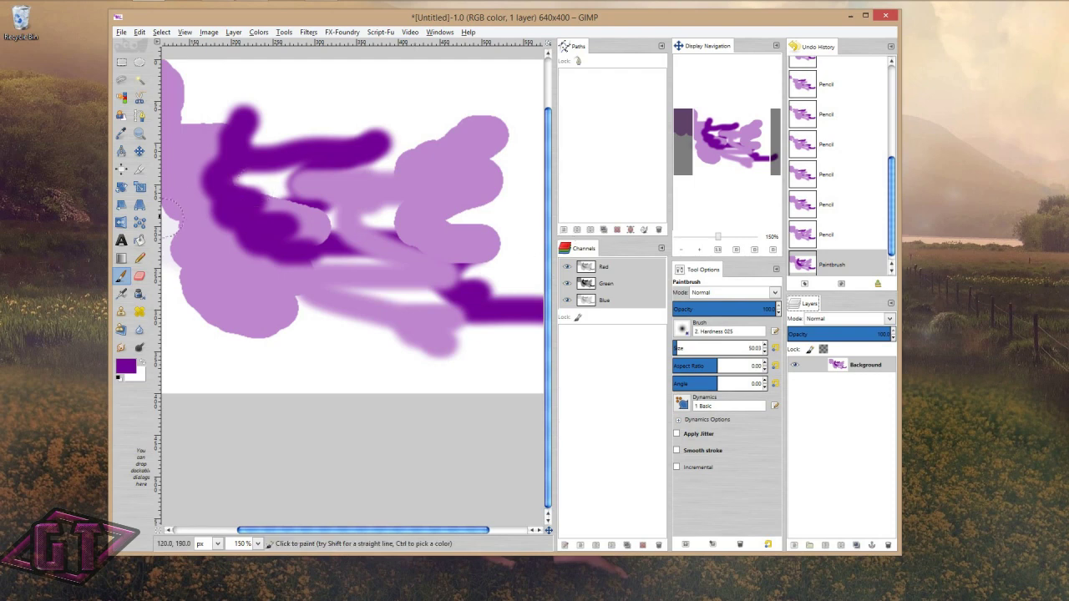
Widen the GIMP window to give the canvas more room beside the three dock columns
mouse_move(251, 3)
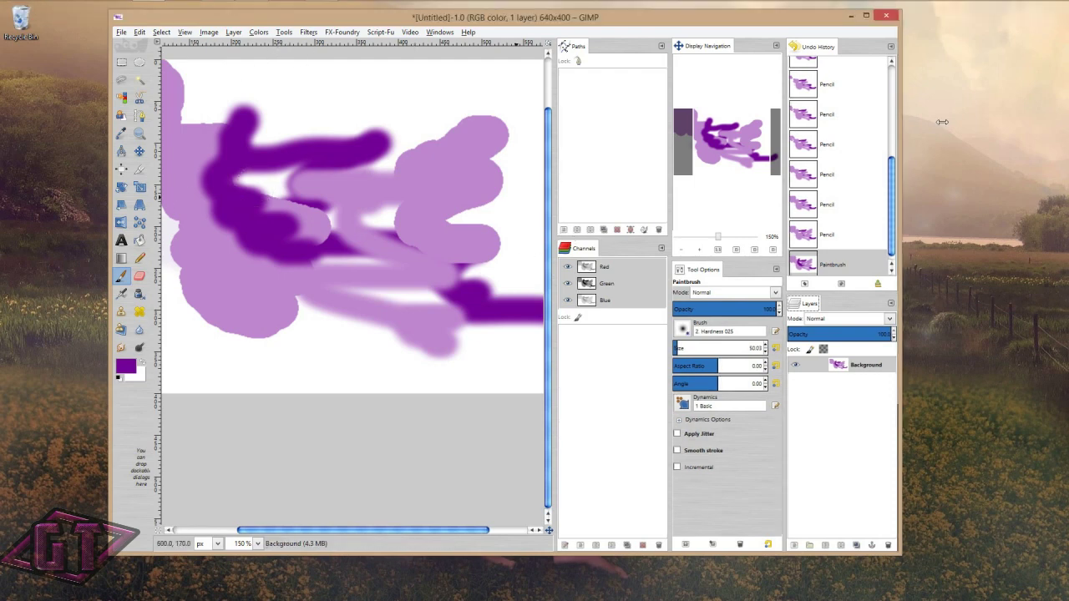
left_click_drag(900, 117, 1035, 129)
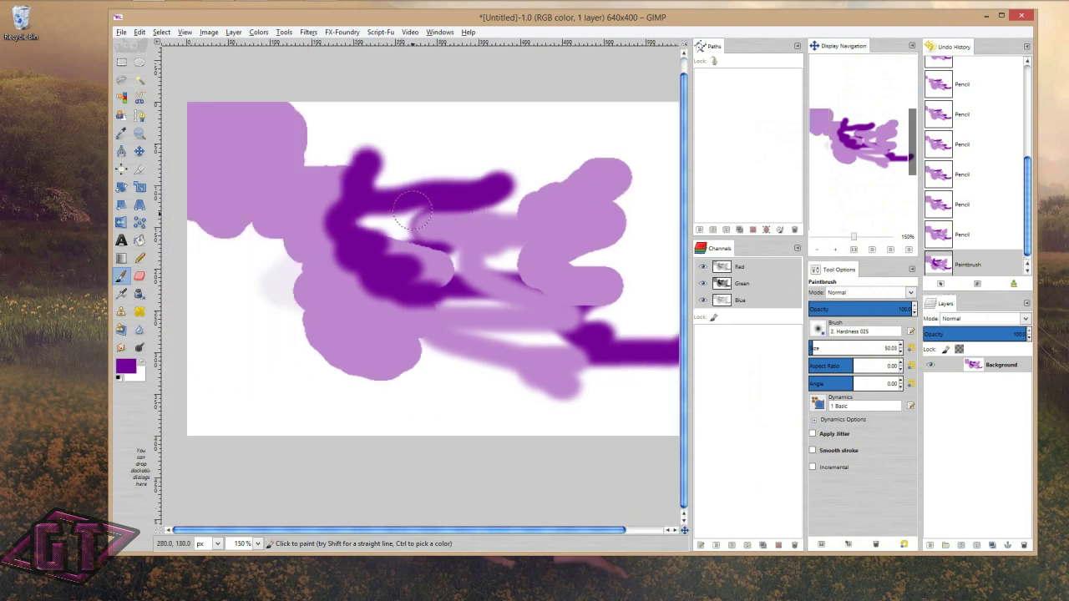
scroll(351, 200, "left", 3)
scroll(383, 179, "down", 2)
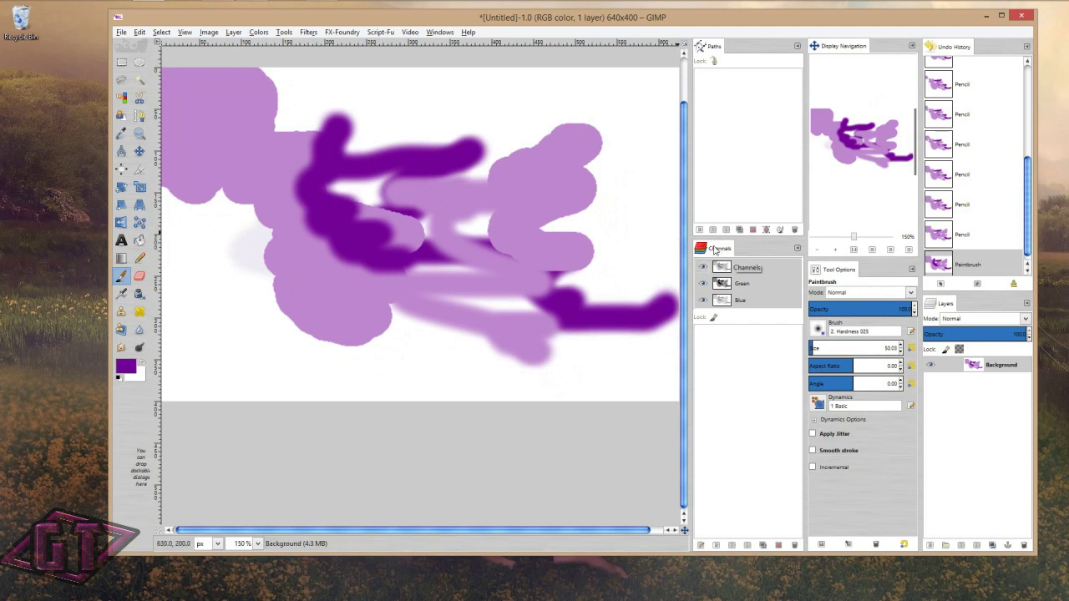
Return Channels and Paths to the lower dock and Tool Options and Navigation to the upper dock, and narrow the merged dock column
left_click_drag(710, 251, 964, 308)
left_click_drag(711, 46, 1000, 308)
left_click_drag(733, 276, 876, 48)
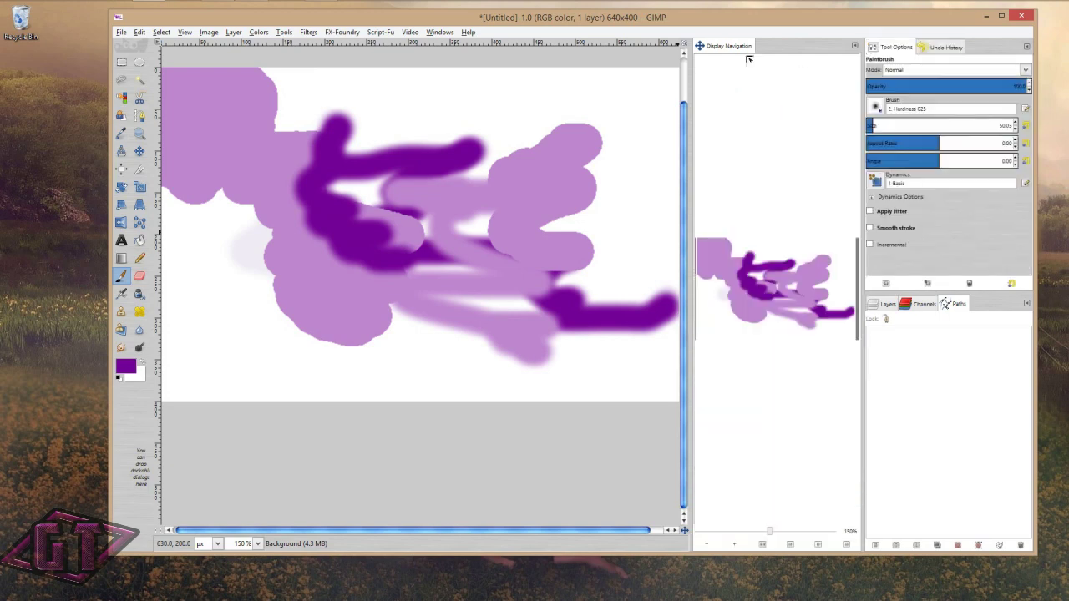
left_click_drag(726, 46, 890, 56)
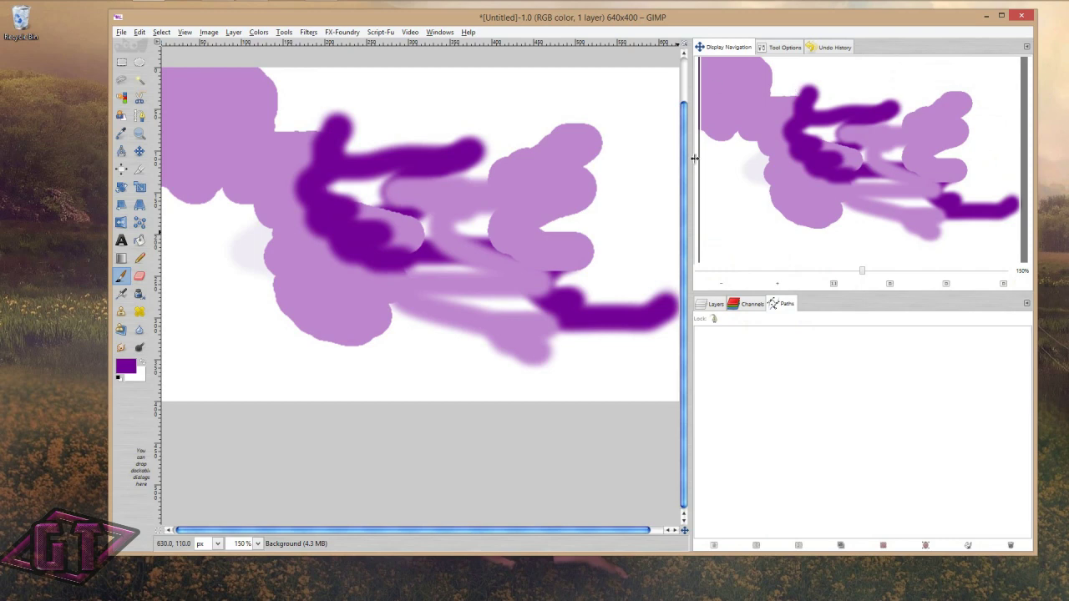
left_click_drag(694, 158, 895, 170)
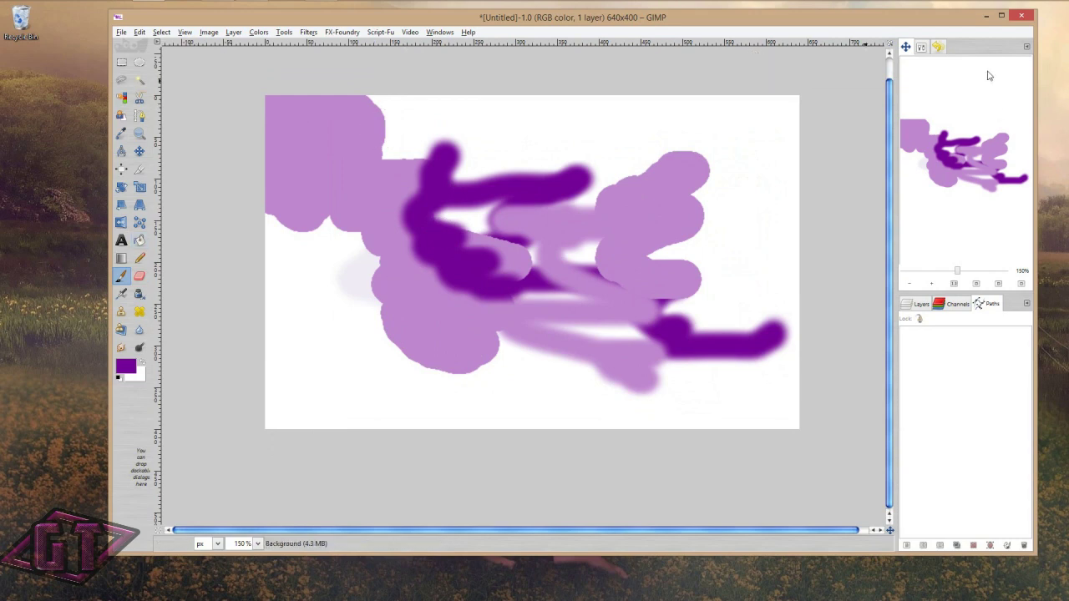
Maximize the image window and display Tool Options above Layers, giving the upper dock slightly more height
left_click(1001, 16)
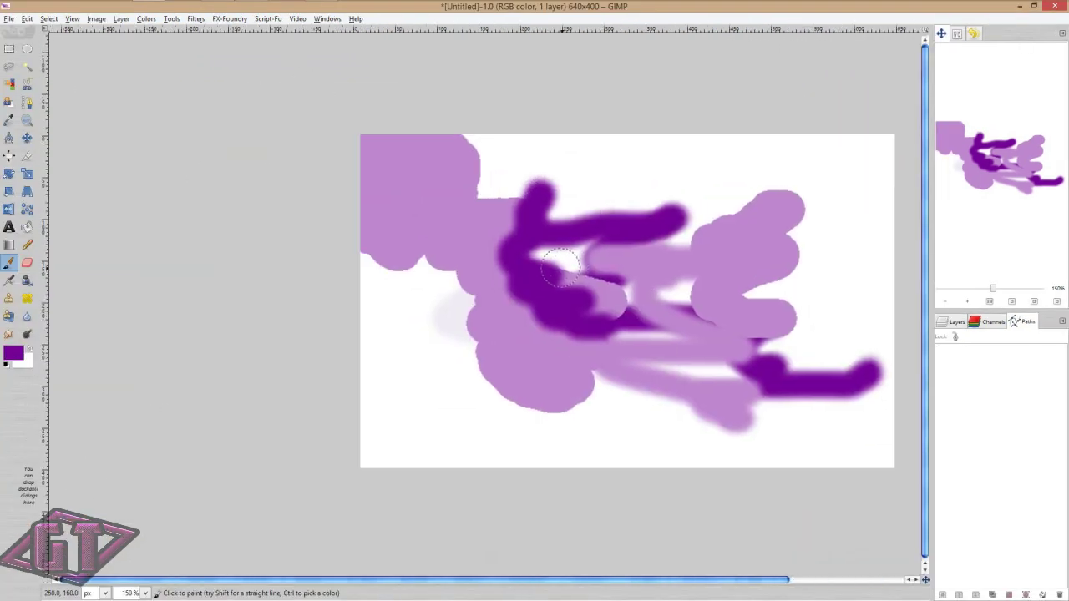
left_click(957, 34)
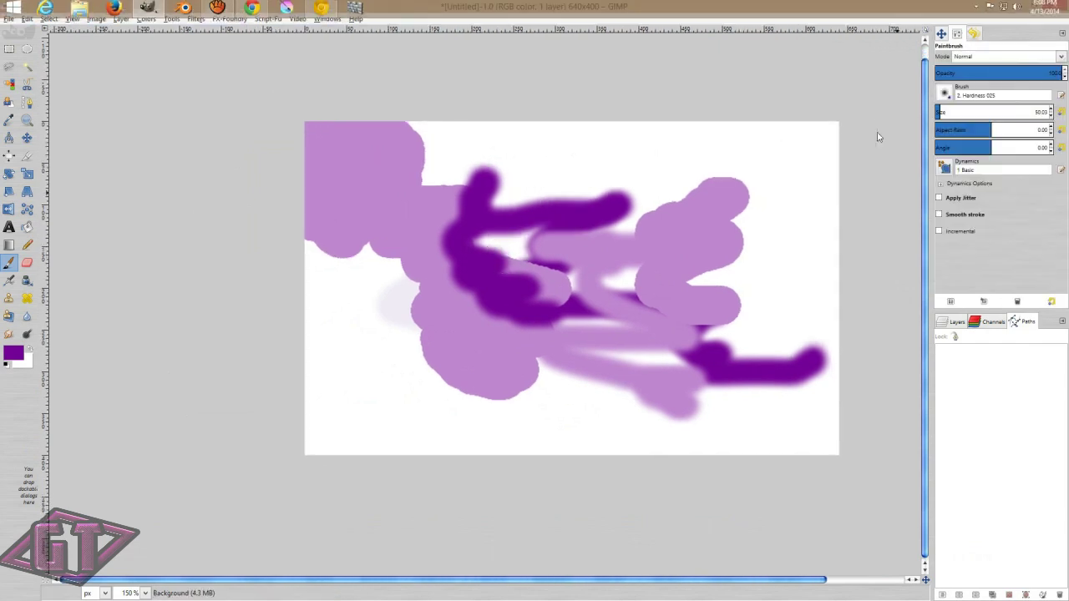
left_click(955, 324)
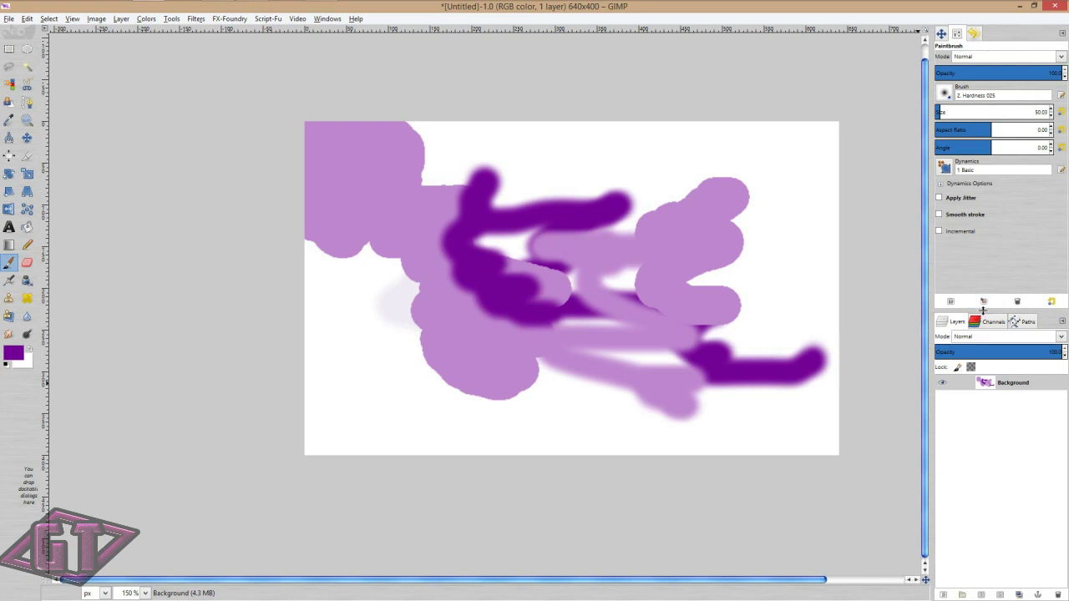
mouse_move(986, 311)
left_mouse_down()
mouse_move(985, 157)
mouse_move(990, 320)
left_mouse_up()
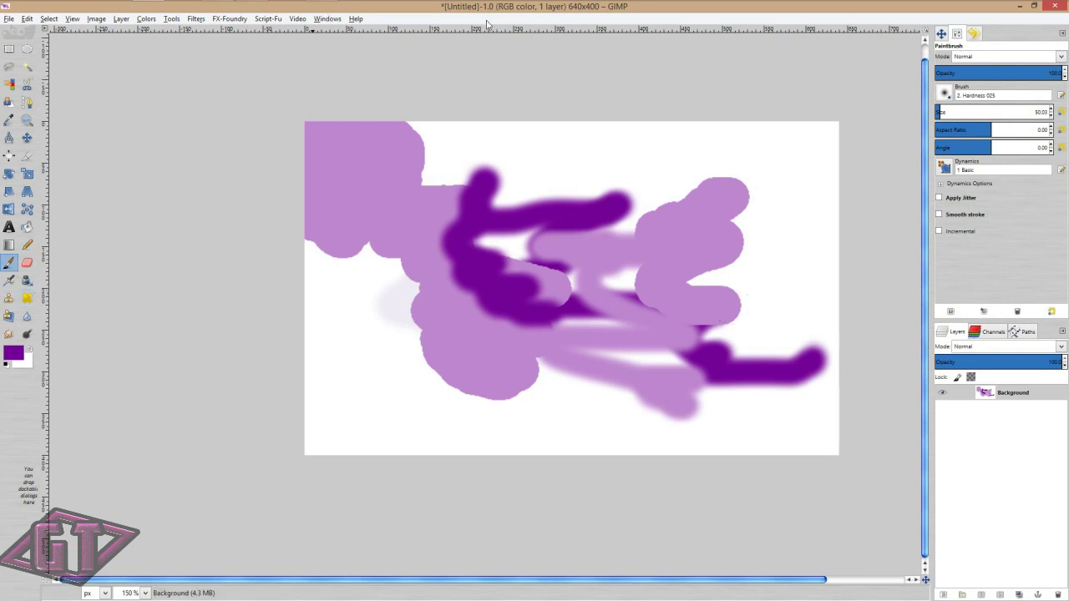
Open the image menu at the corner of the rulers to review its submenus
scroll(459, 223, "right", 3)
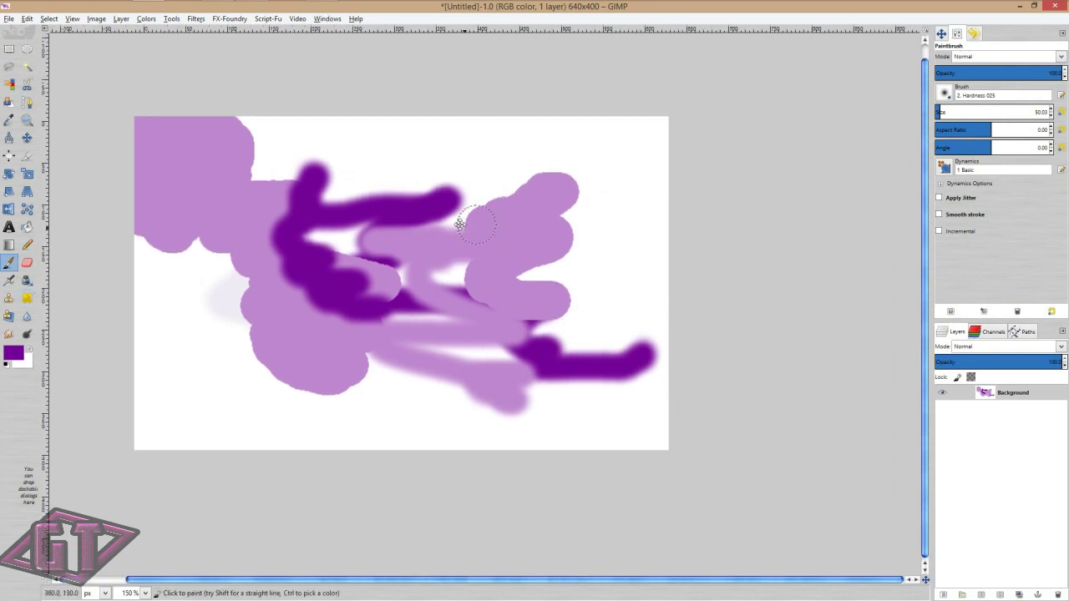
scroll(458, 223, "left", 2)
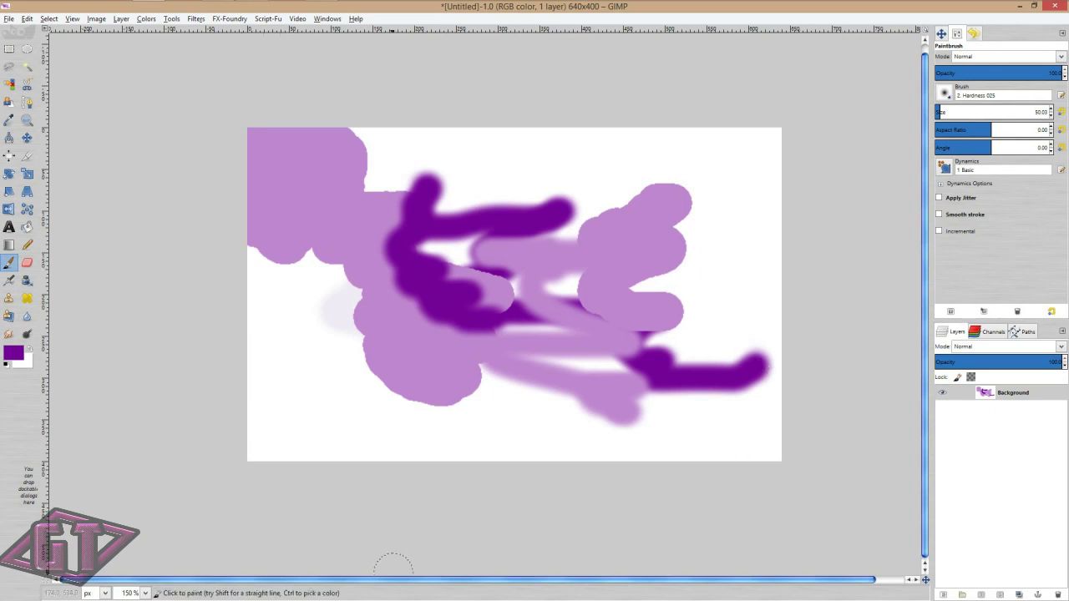
left_click_drag(421, 580, 449, 582)
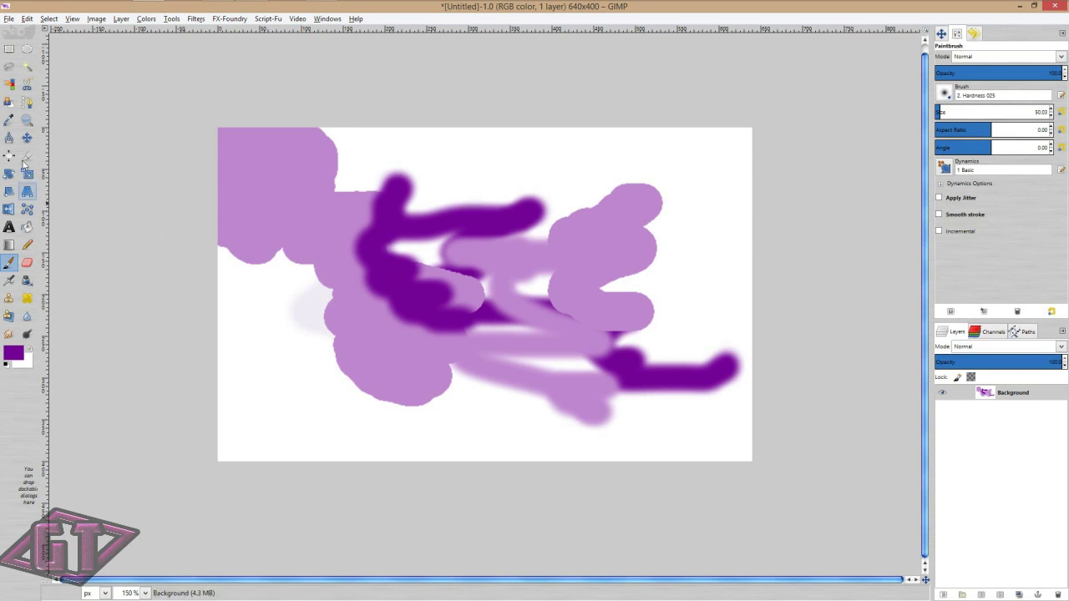
left_click(46, 30)
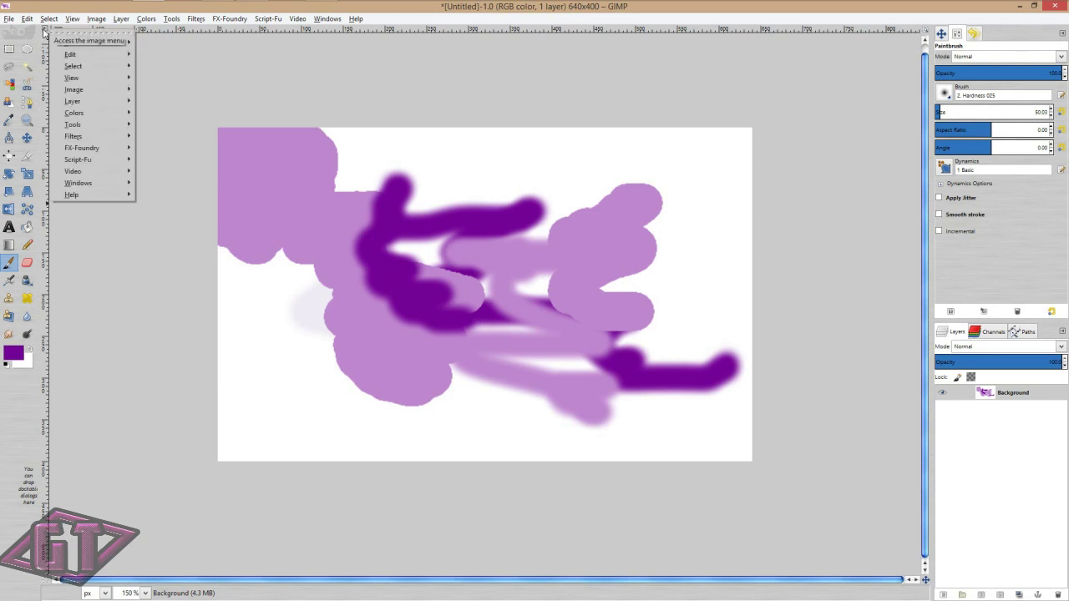
mouse_move(95, 43)
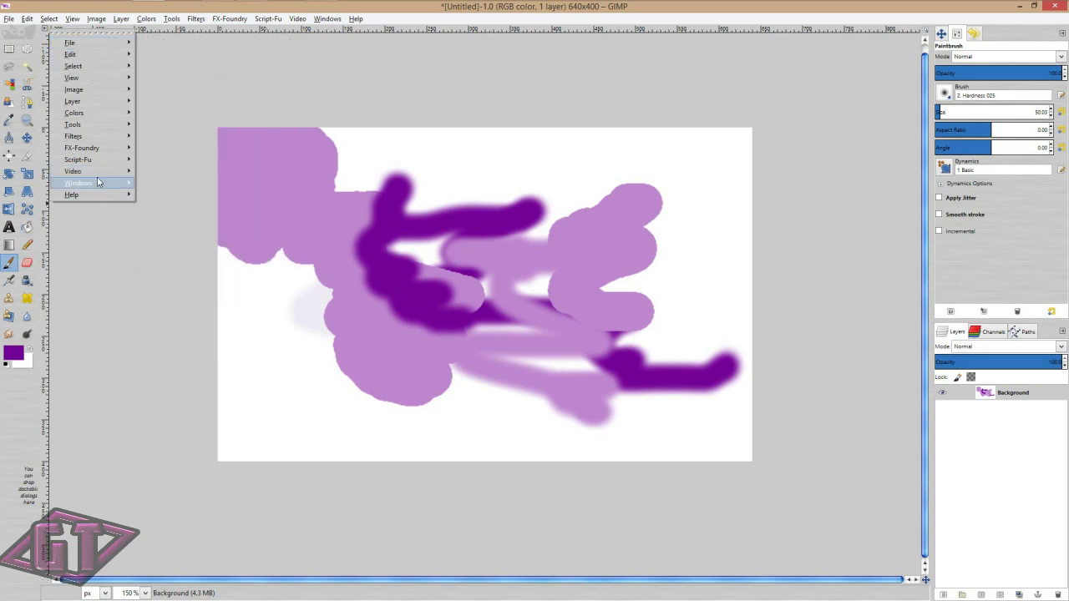
Turn the Quick Mask on and off again, returning the image window to its smaller, non-maximized size
left_click(46, 583)
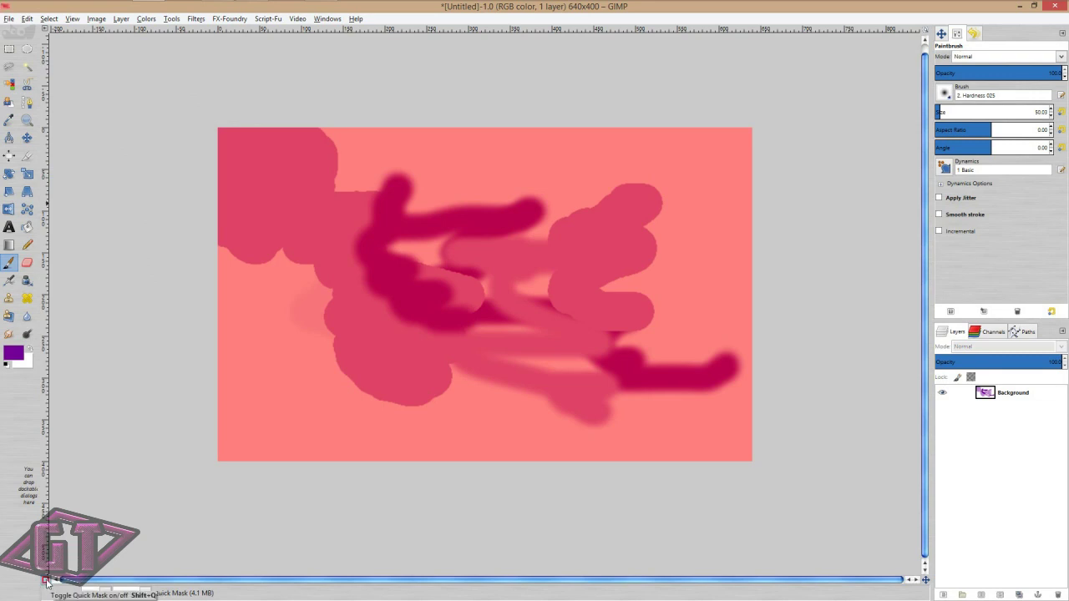
left_click(1033, 7)
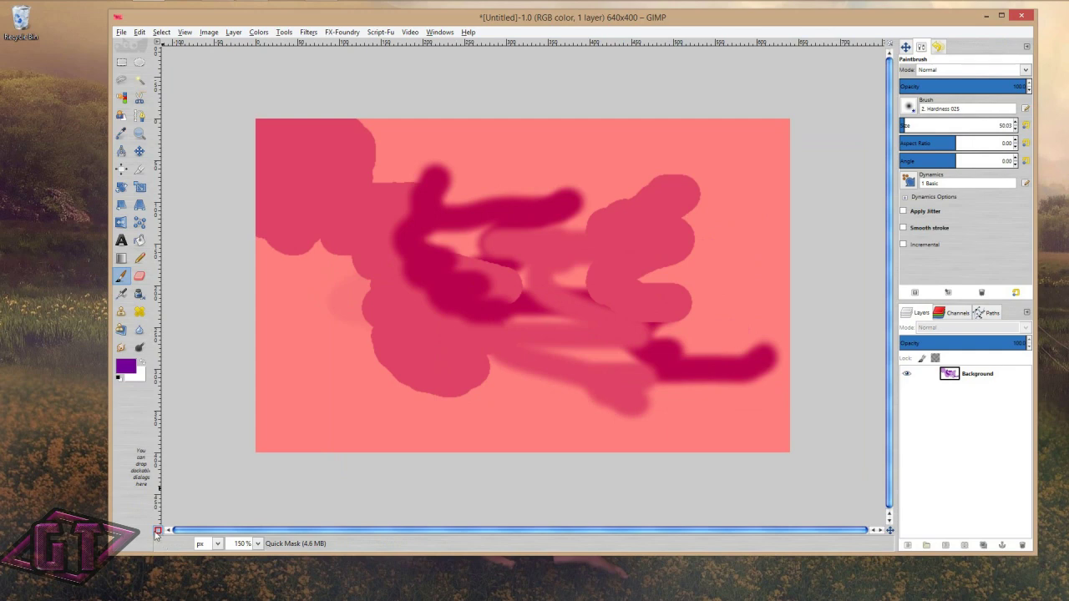
left_click(157, 531)
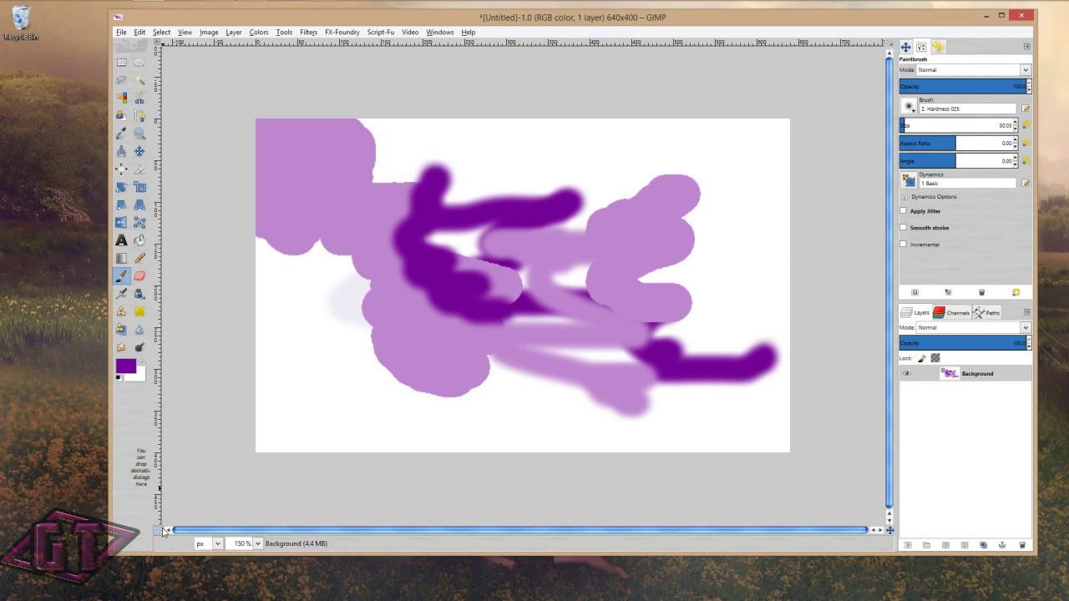
Turn on the Quick Mask and set the foreground color to white and the background color to black
left_click(157, 530)
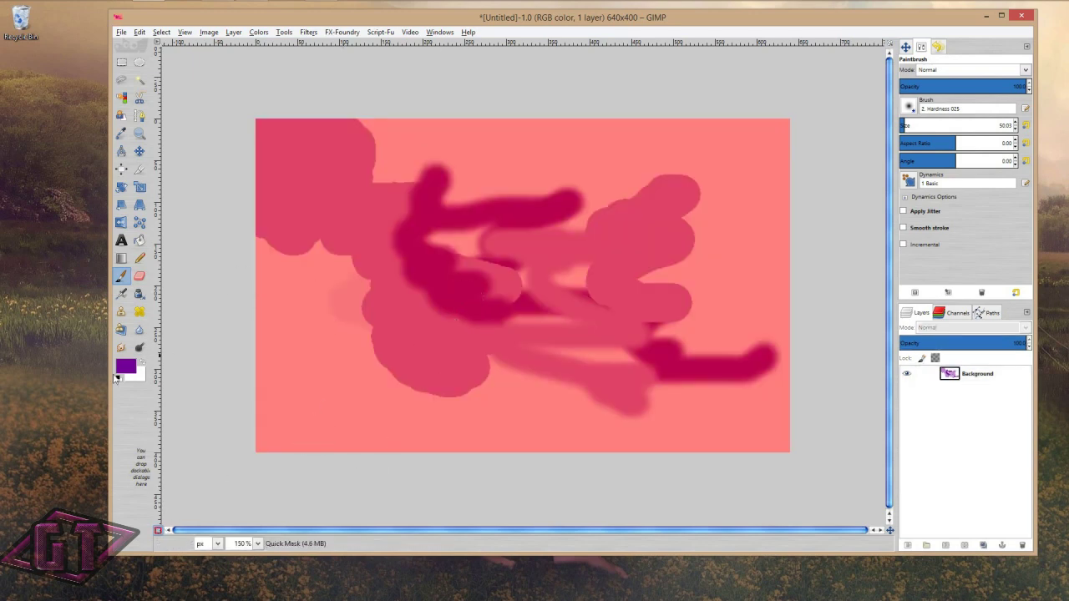
left_click(118, 379)
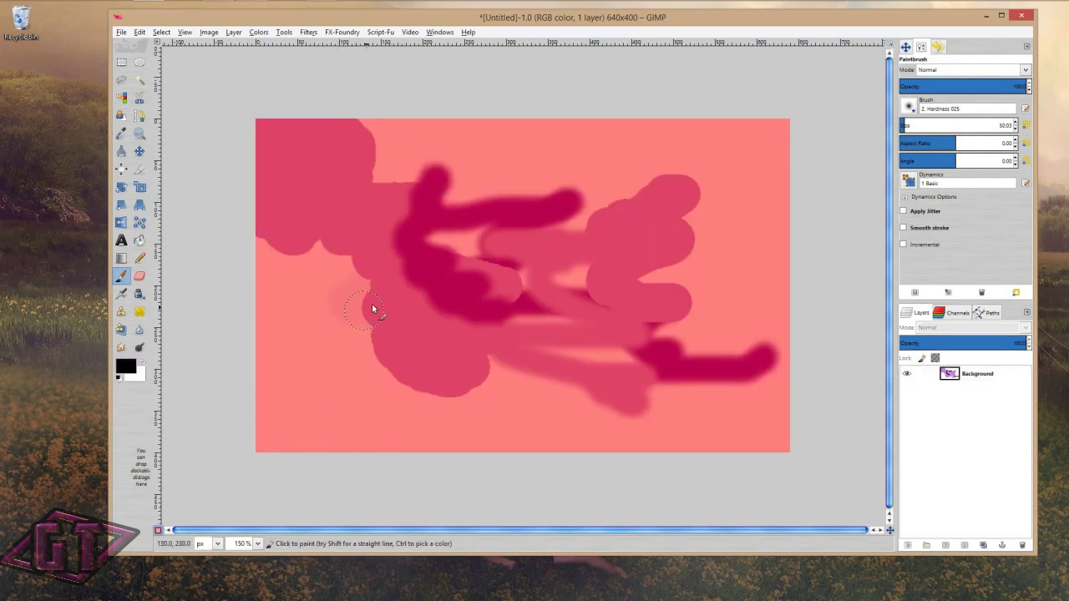
left_click(377, 338)
left_click(137, 377)
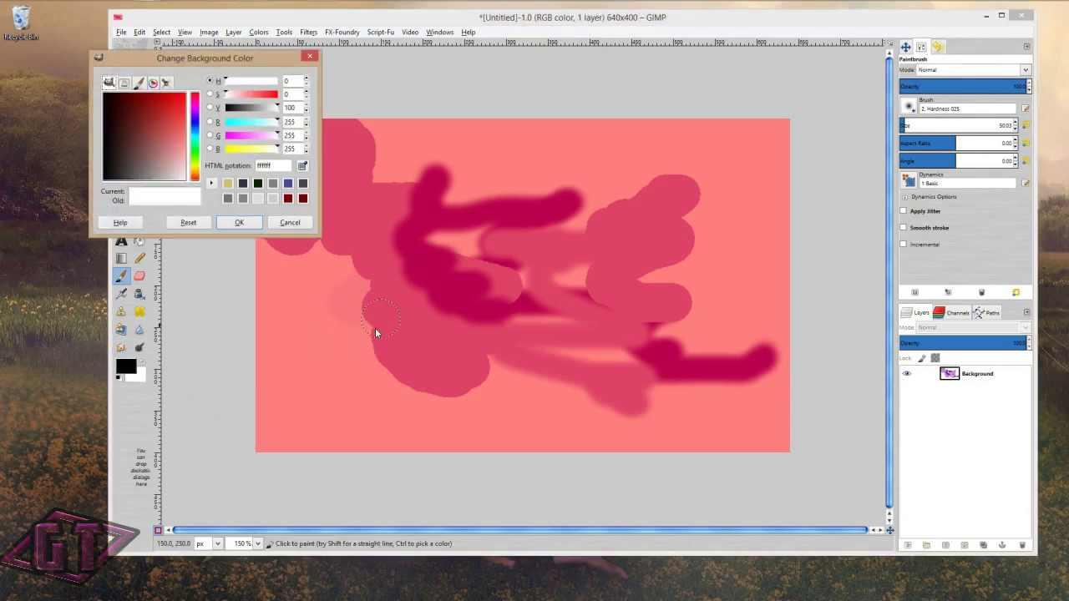
left_click(289, 221)
left_click(142, 361)
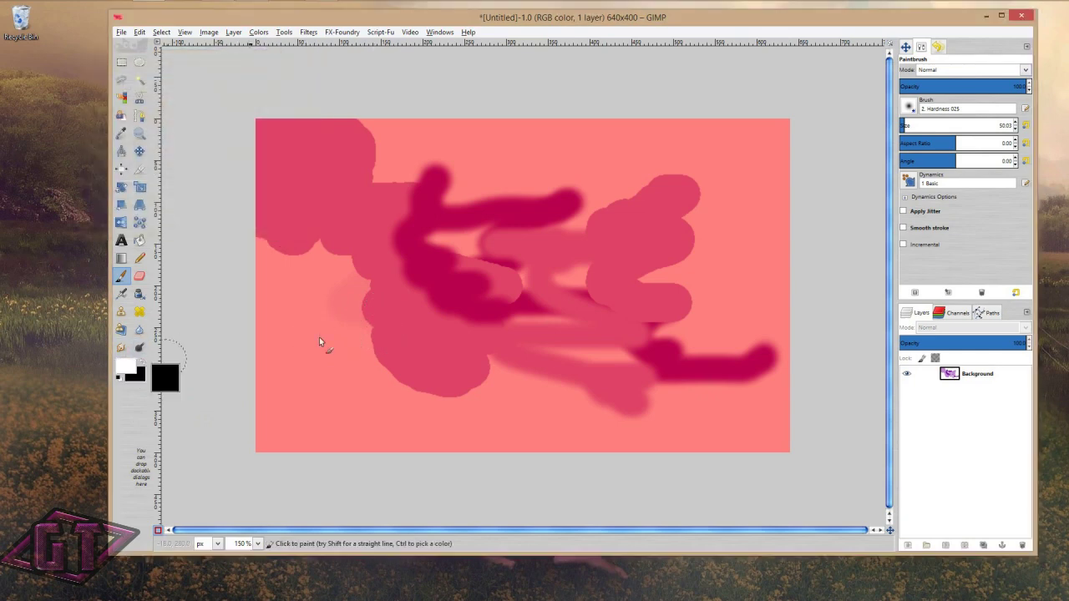
Paint white in the Quick Mask along the lower edge of the purple shape, convert it to a selection, and deselect it
mouse_move(321, 353)
left_mouse_down()
mouse_move(347, 402)
mouse_move(314, 320)
mouse_move(329, 278)
mouse_move(363, 288)
mouse_move(344, 298)
mouse_move(374, 378)
mouse_move(391, 391)
mouse_move(464, 403)
mouse_move(497, 368)
mouse_move(497, 393)
mouse_move(515, 370)
mouse_move(634, 423)
left_mouse_up()
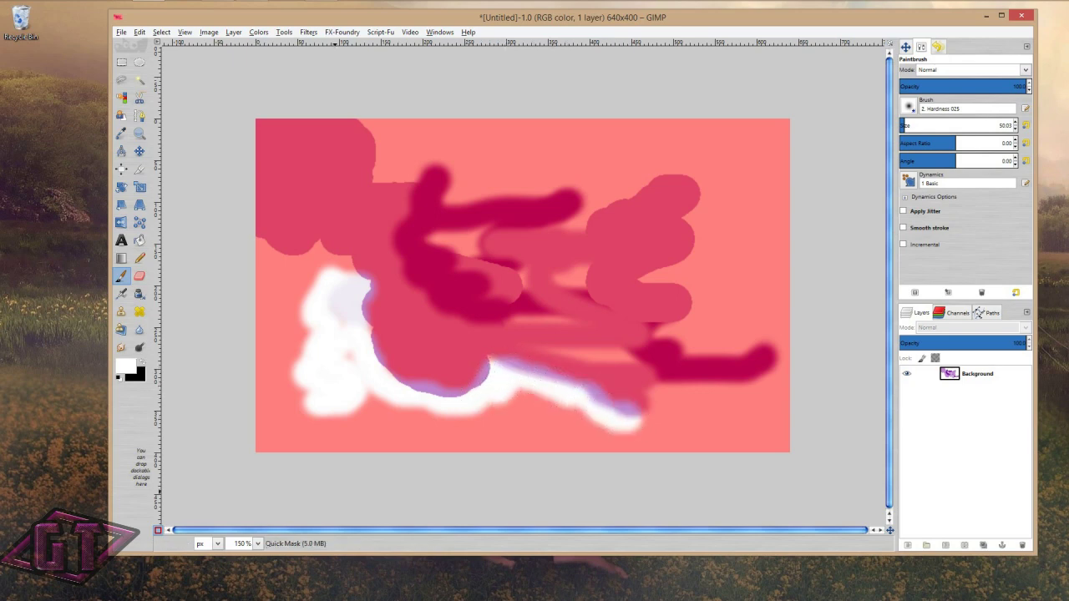
left_click(158, 530)
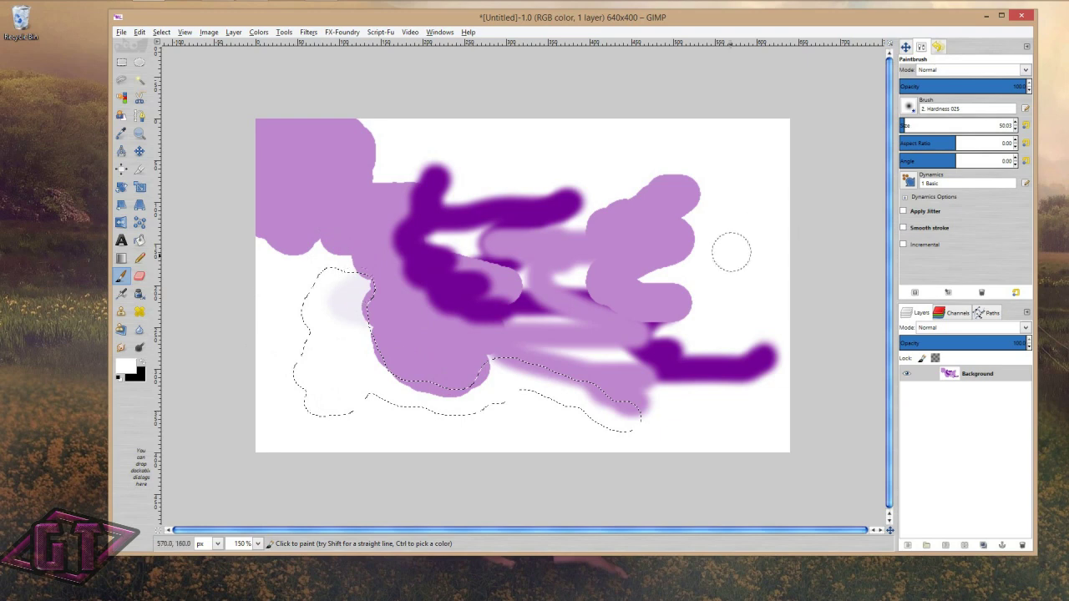
key("ctrl+shift+a")
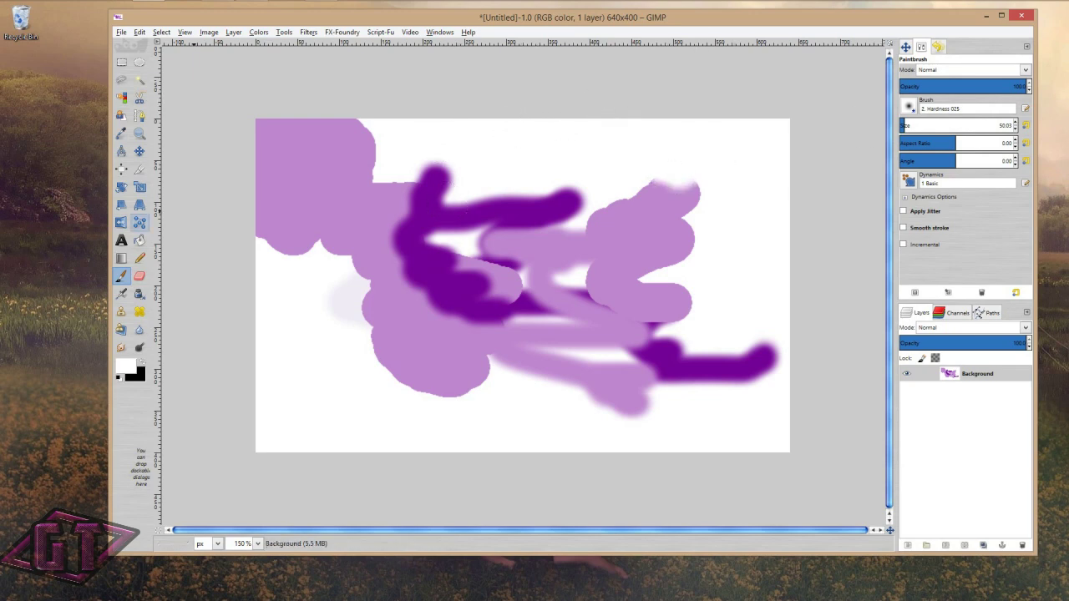
Paint over the purple strokes on the right half of the canvas with the white Paintbrush
mouse_move(673, 167)
left_mouse_down()
mouse_move(668, 206)
mouse_move(651, 218)
mouse_move(500, 198)
mouse_move(656, 199)
mouse_move(637, 225)
mouse_move(594, 238)
mouse_move(691, 256)
mouse_move(650, 254)
mouse_move(650, 284)
mouse_move(519, 302)
mouse_move(625, 331)
mouse_move(563, 342)
mouse_move(643, 354)
mouse_move(630, 359)
mouse_move(690, 390)
mouse_move(776, 366)
mouse_move(721, 360)
mouse_move(768, 375)
mouse_move(860, 330)
mouse_move(749, 363)
mouse_move(594, 358)
mouse_move(634, 410)
mouse_move(699, 417)
left_mouse_up()
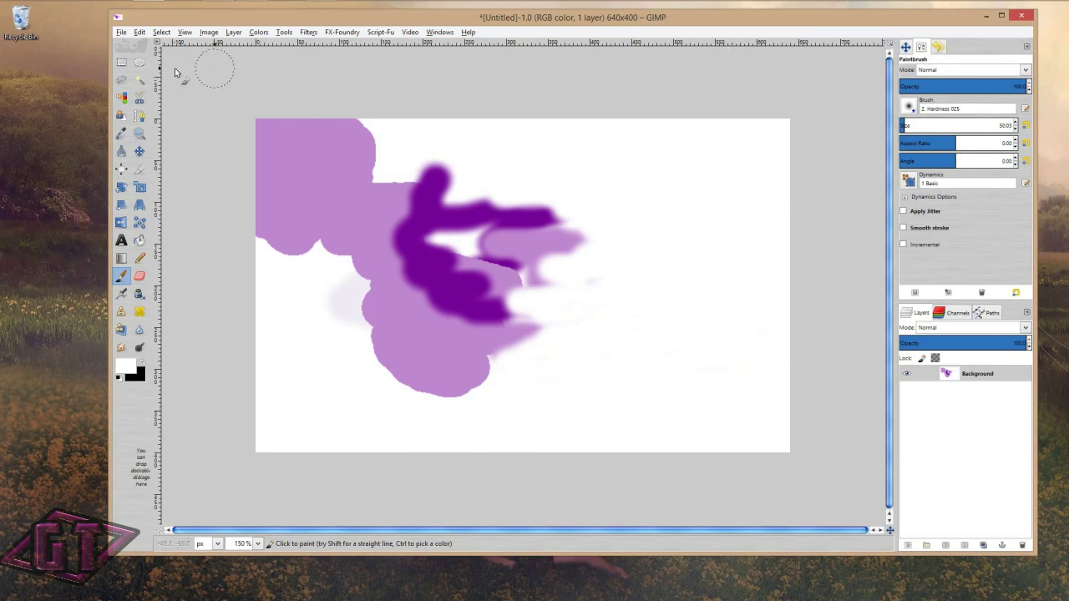